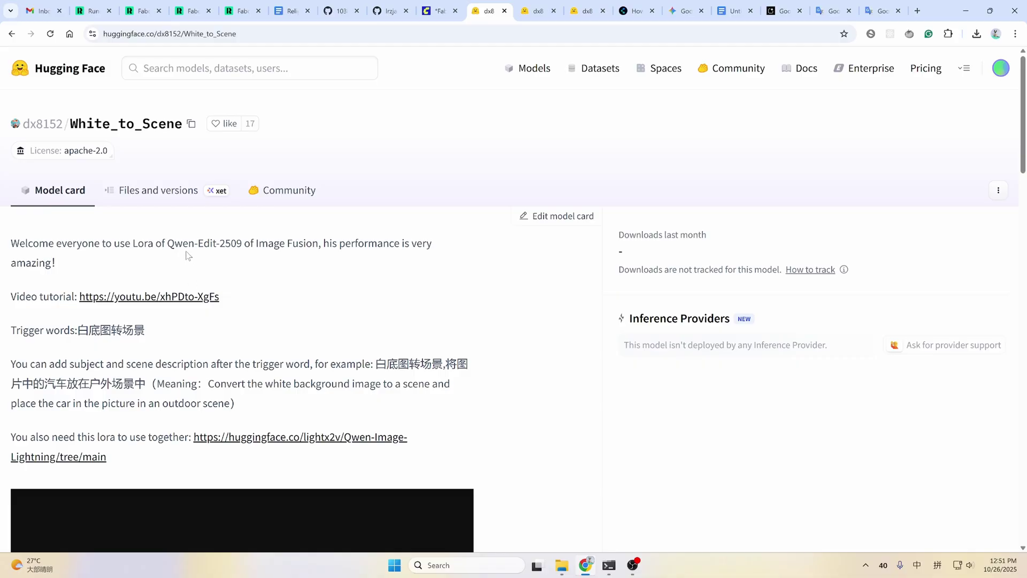
Review the White_to_Scene model card on Hugging Face, including its trigger words and the car and vacuum cleaner example images
scroll(158, 308, down, 2)
scroll(159, 308, down, 1)
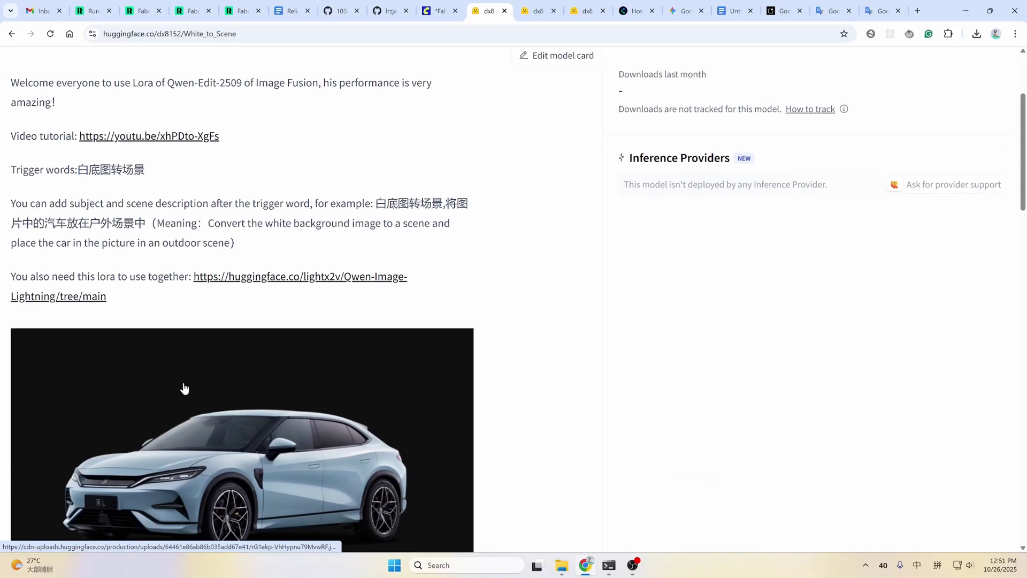
scroll(196, 424, down, 3)
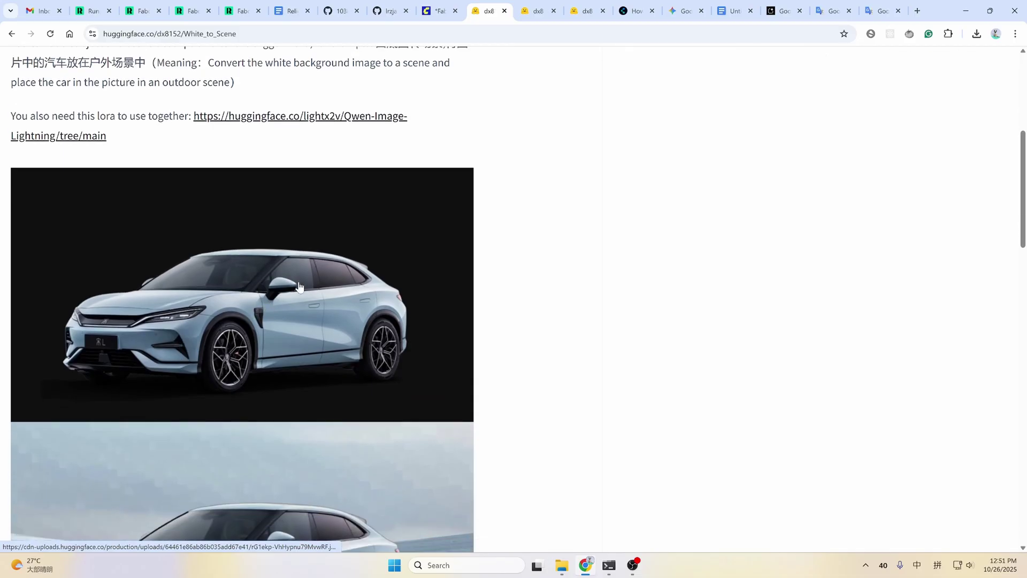
scroll(218, 298, down, 8)
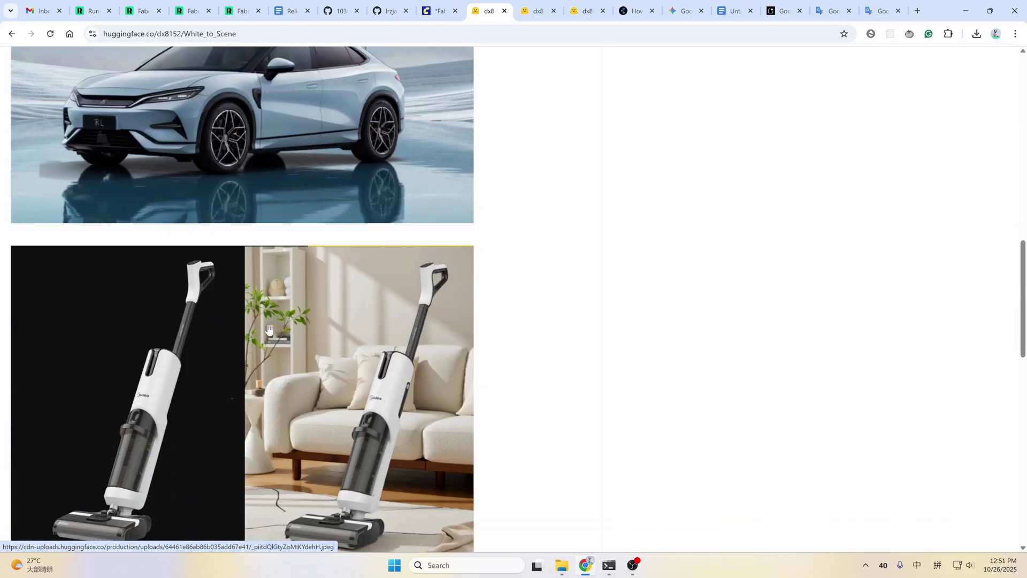
scroll(153, 363, up, 15)
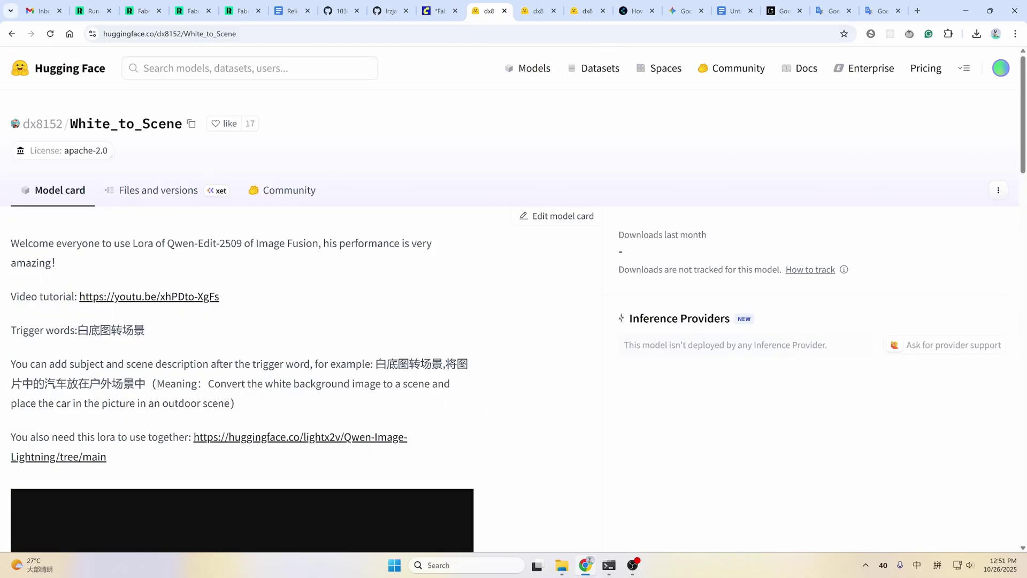
scroll(89, 458, down, 2)
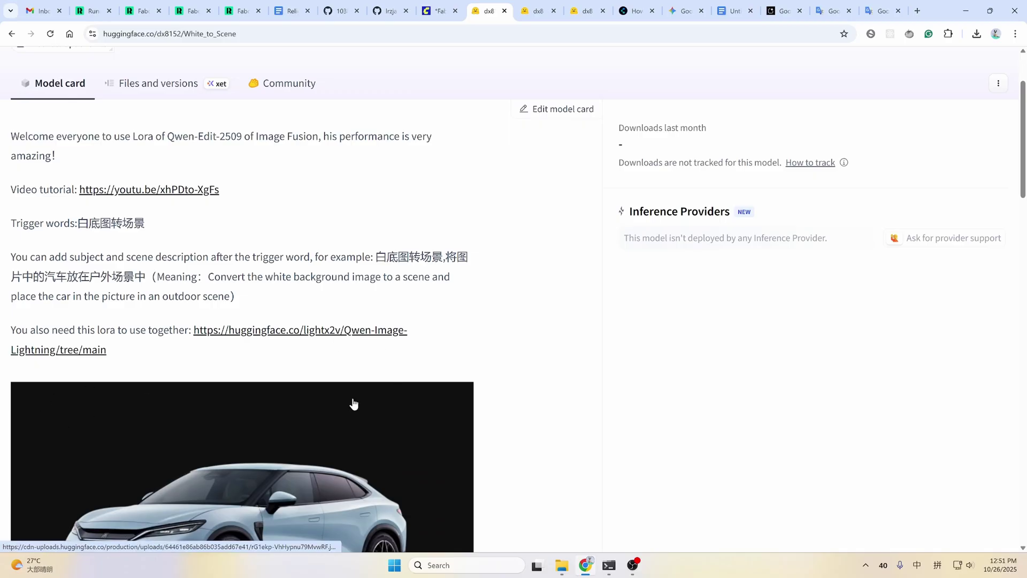
scroll(353, 404, down, 7)
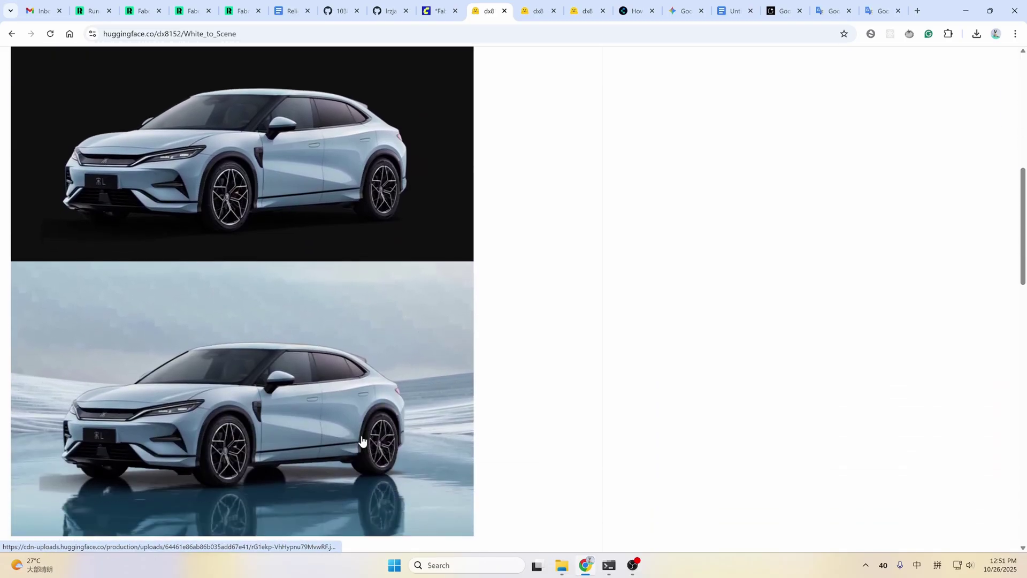
scroll(362, 440, down, 15)
key(Home)
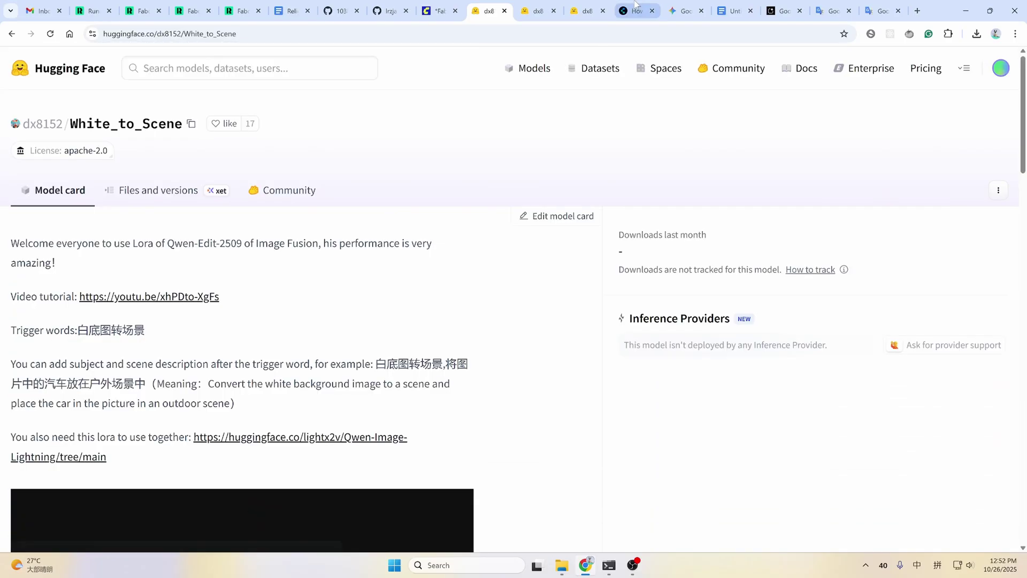
Examine the Fusion_lora model card, covering its trigger words, usage instructions and the car and sneaker example images
click(538, 12)
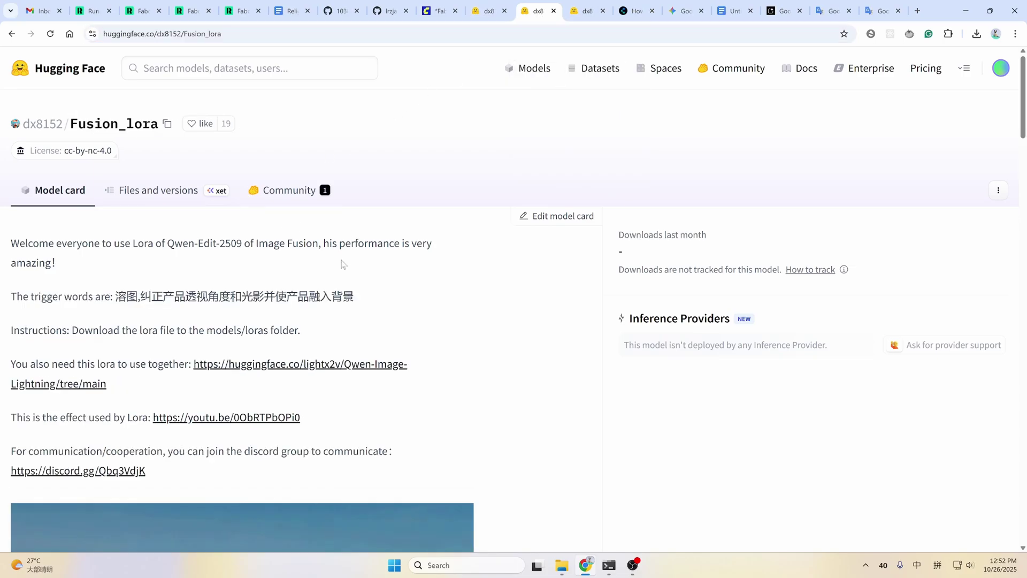
scroll(341, 263, down, 1)
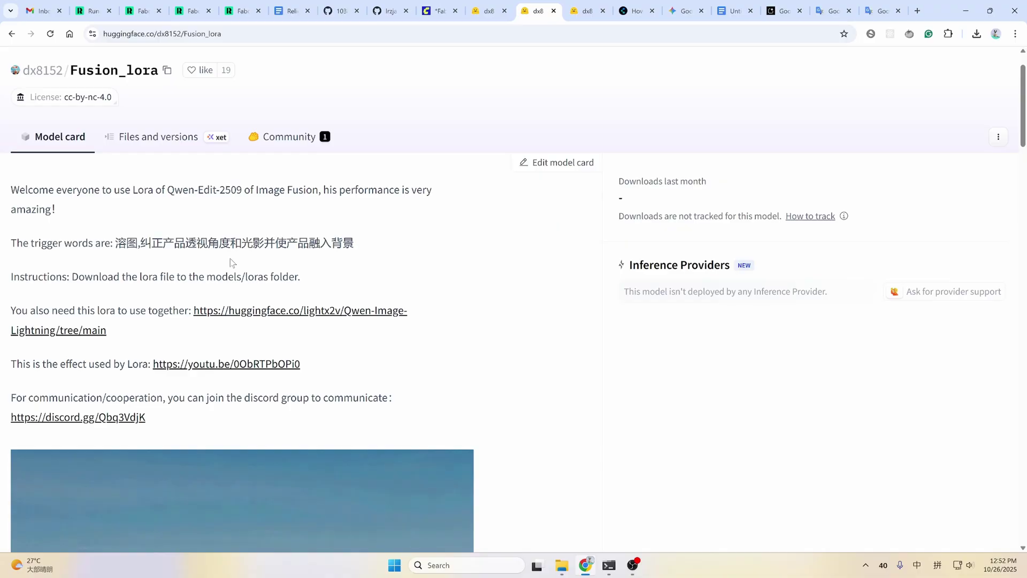
scroll(299, 257, down, 5)
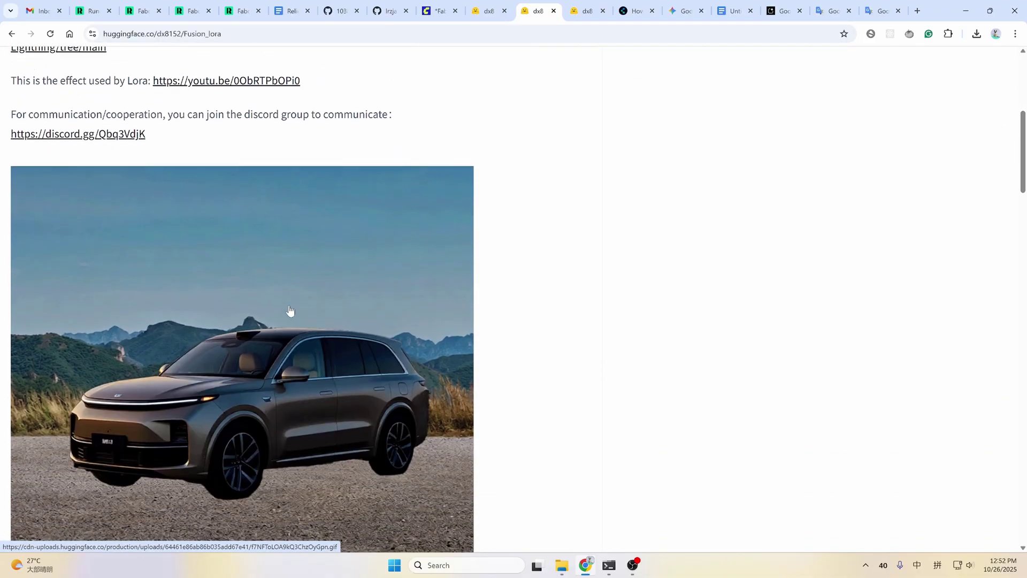
scroll(320, 375, down, 1)
scroll(284, 475, down, 3)
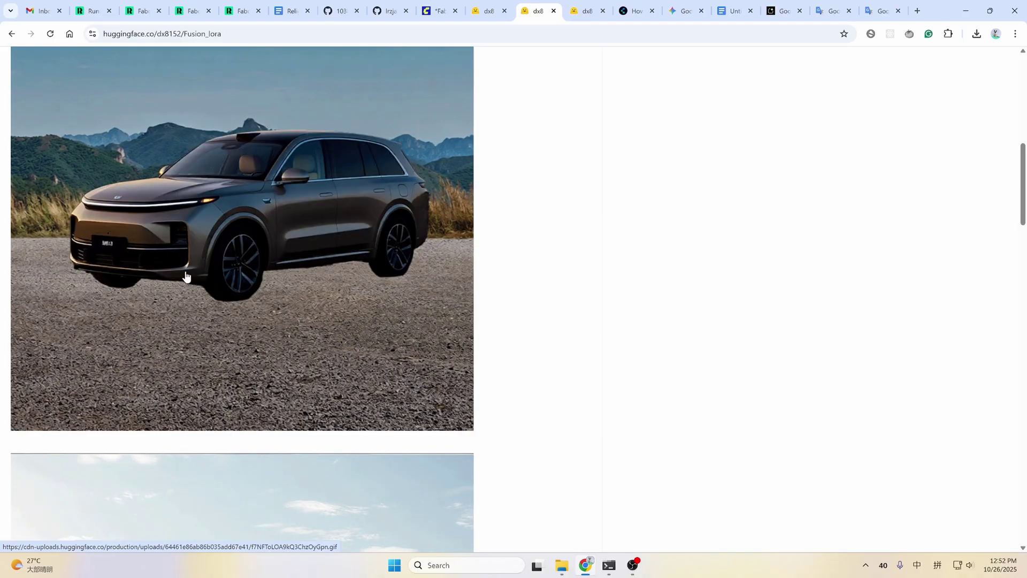
scroll(278, 287, down, 3)
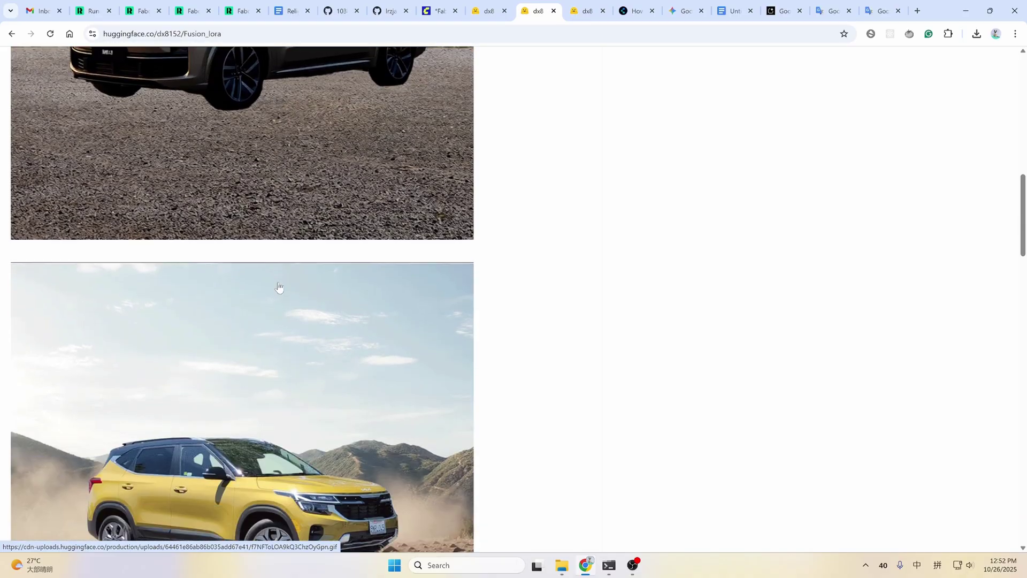
scroll(279, 287, down, 3)
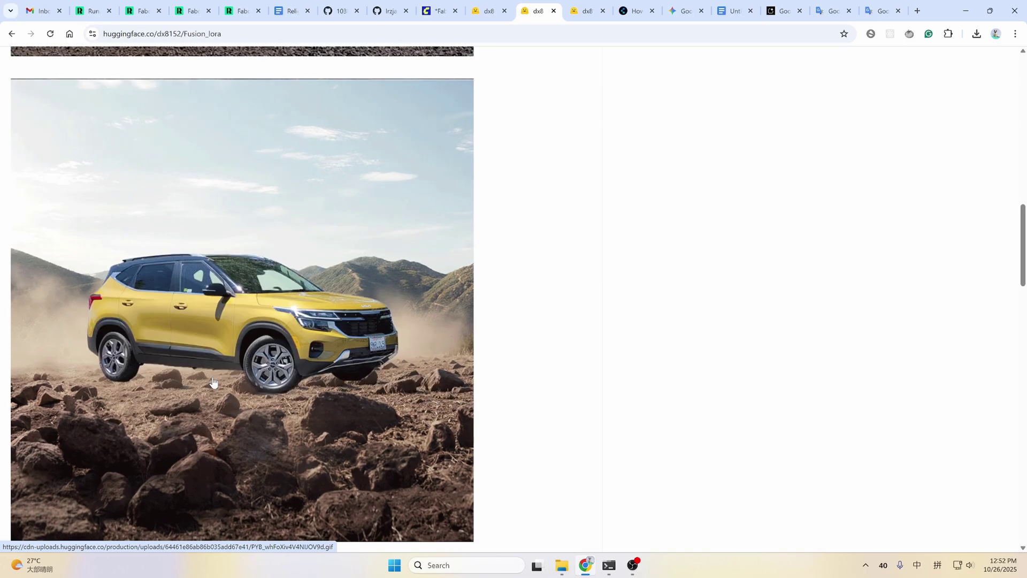
scroll(212, 382, down, 9)
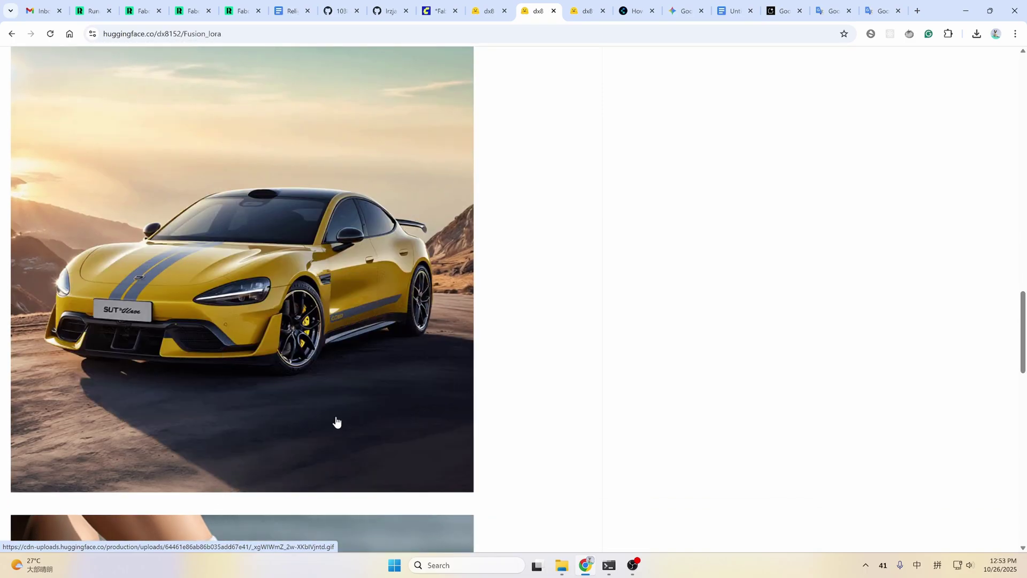
scroll(341, 417, down, 1)
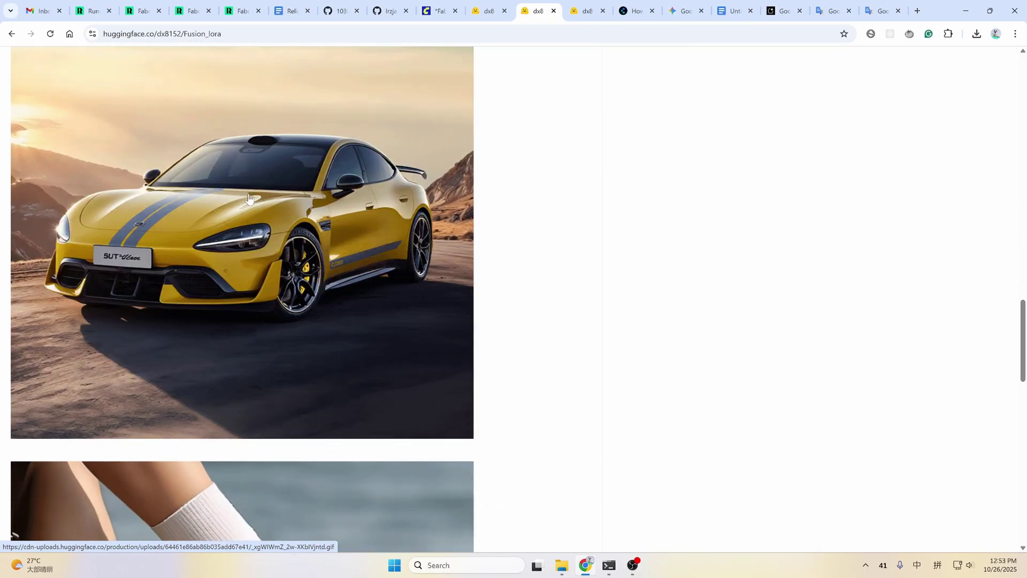
scroll(248, 199, down, 8)
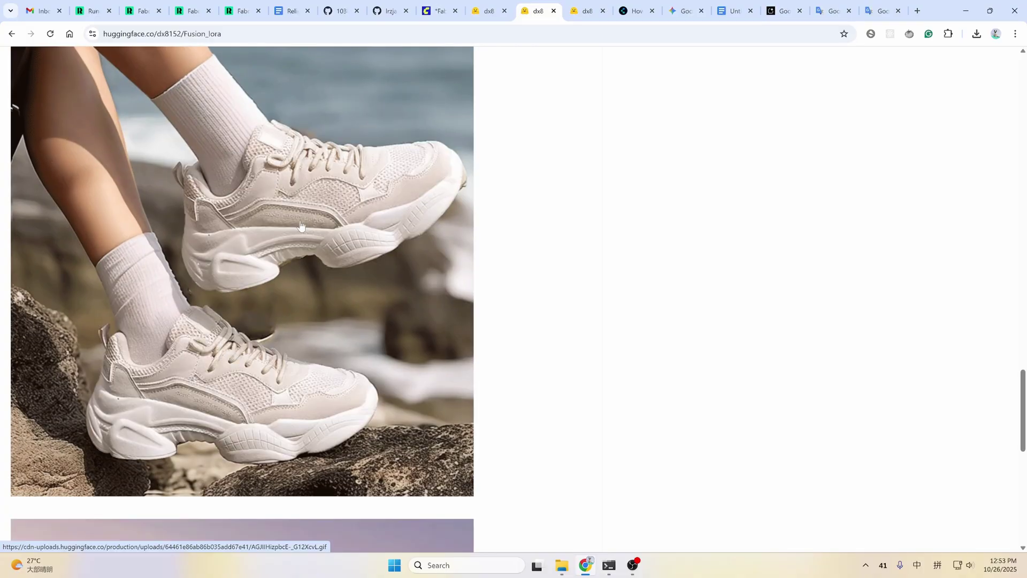
scroll(348, 378, down, 8)
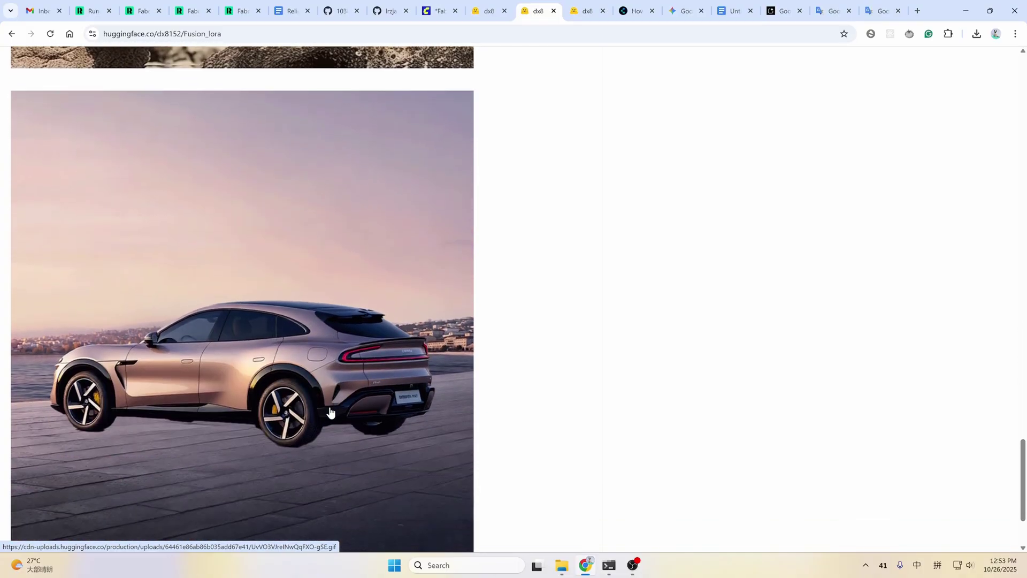
scroll(380, 368, up, 20)
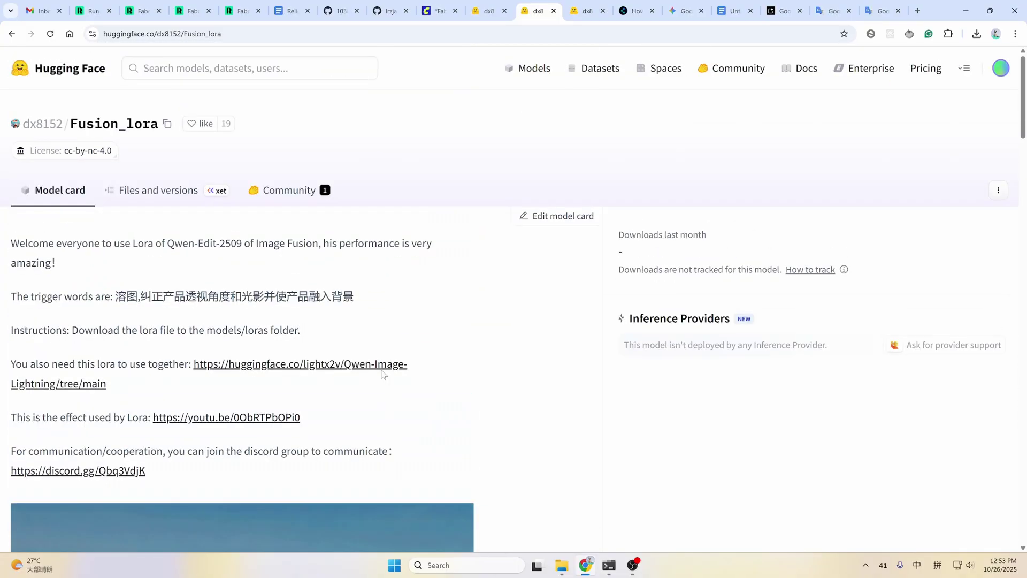
Read the Relight model card for its usage methods and trigger word, and look through its relit example images
click(570, 19)
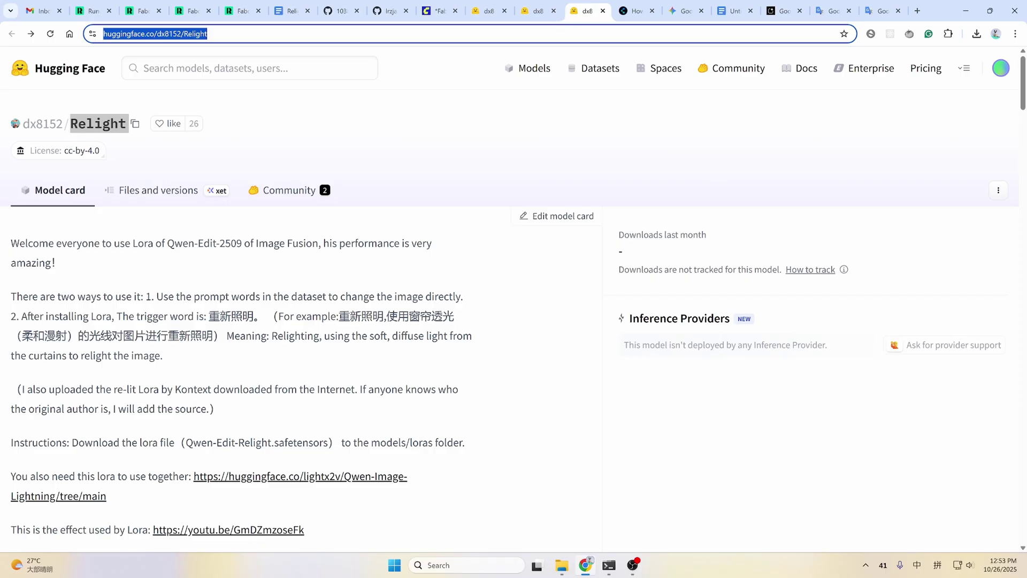
scroll(299, 321, down, 1)
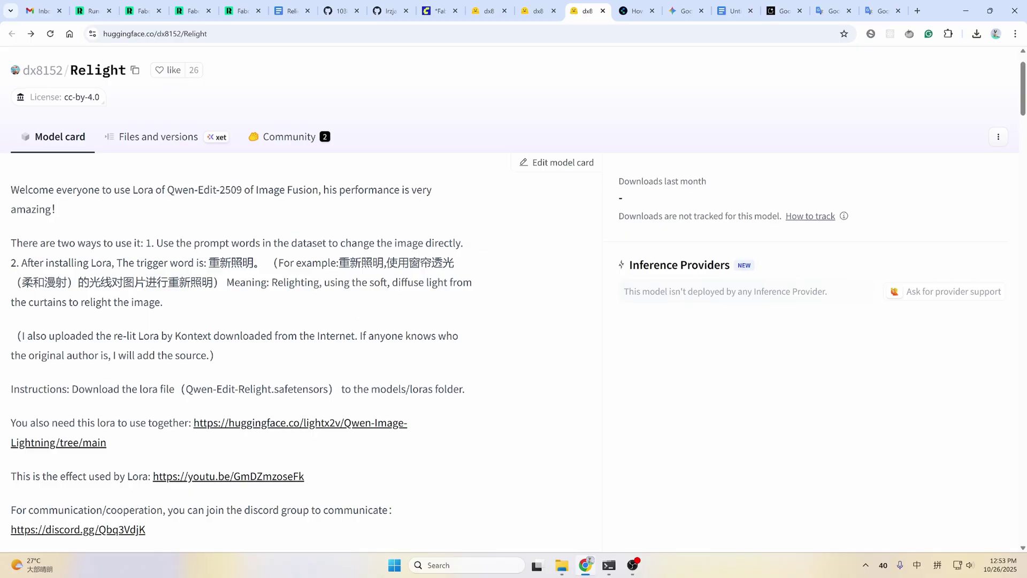
scroll(509, 334, down, 10)
scroll(508, 334, up, 8)
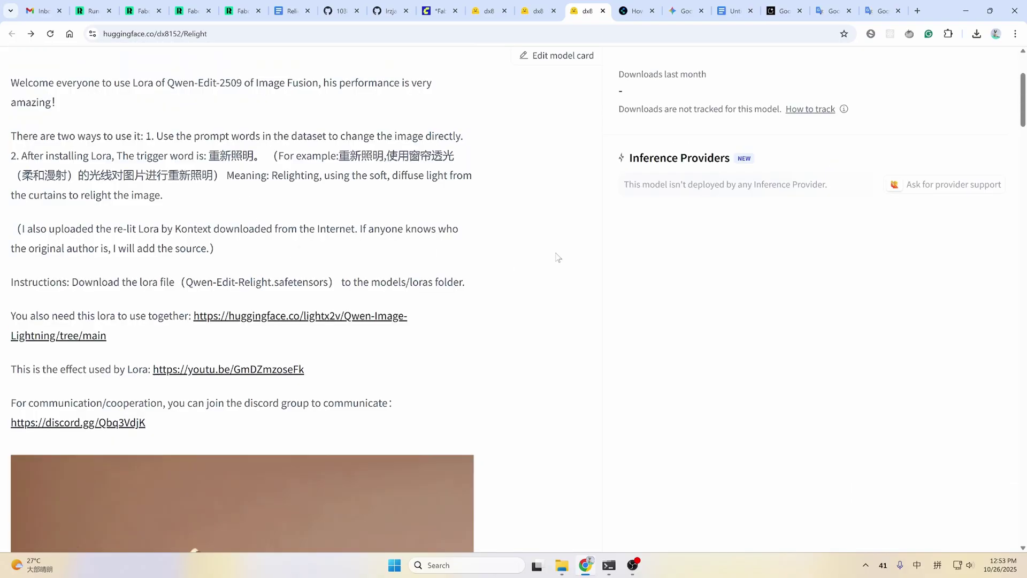
scroll(556, 257, down, 6)
scroll(360, 355, down, 9)
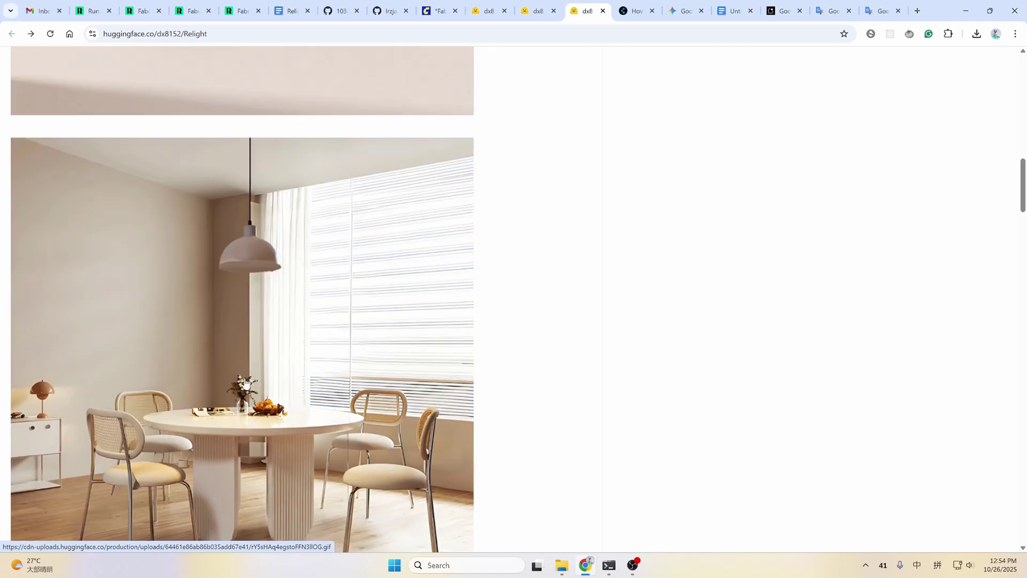
scroll(339, 339, up, 6)
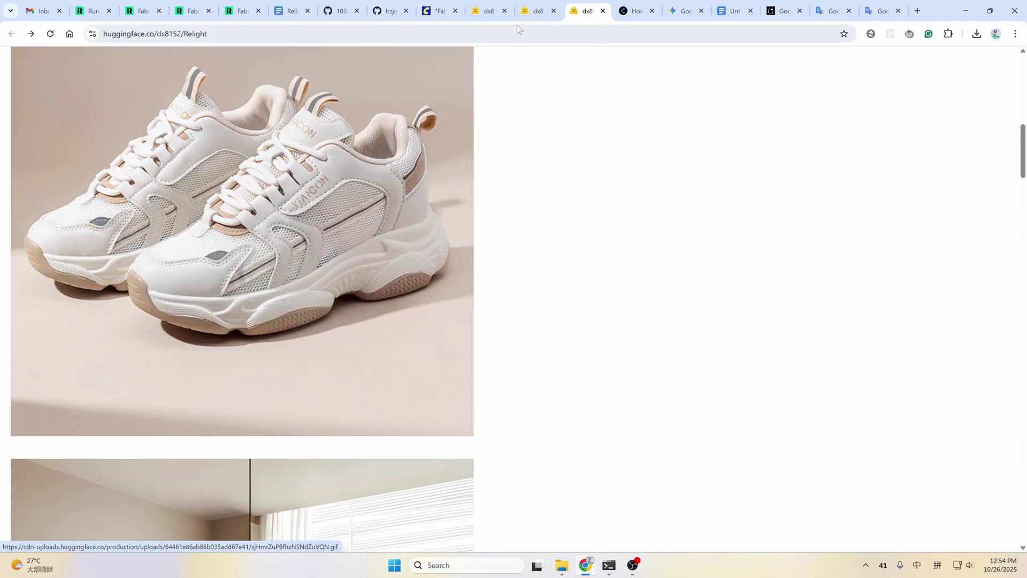
Revisit the Fusion_lora and White_to_Scene model cards and view their descriptions and car examples
click(531, 11)
scroll(385, 313, down, 3)
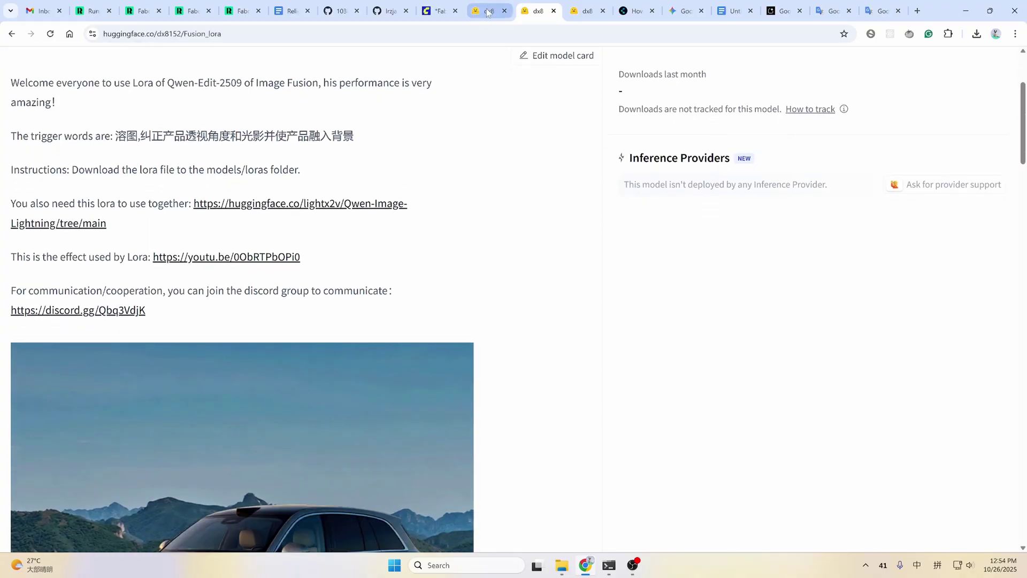
click(488, 11)
scroll(383, 310, down, 7)
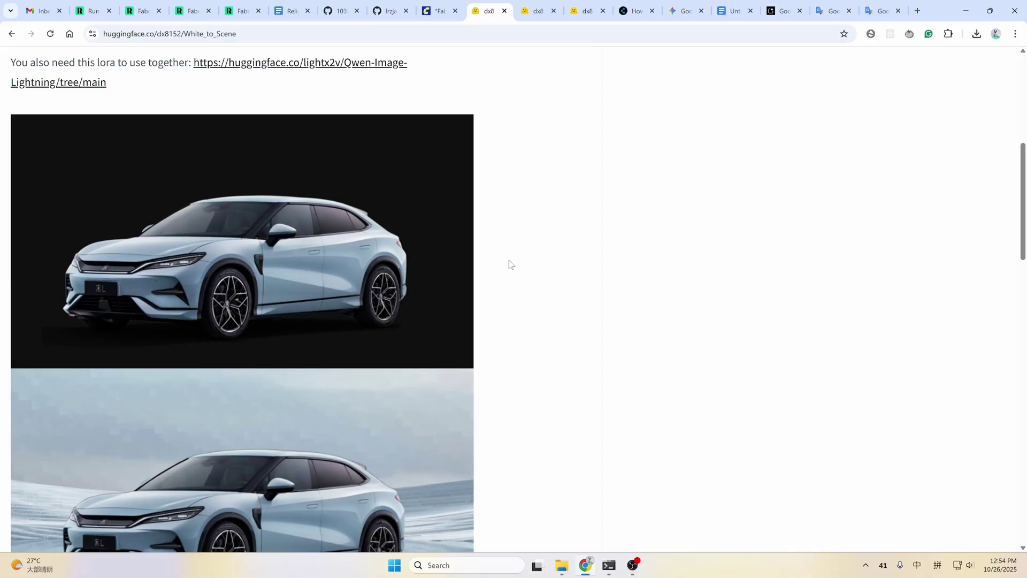
View the local ComfyUI WhiteToScene workflow, and consult the ComfyUI Wiki guide for installing on Windows
key(ctrl+shift+Tab)
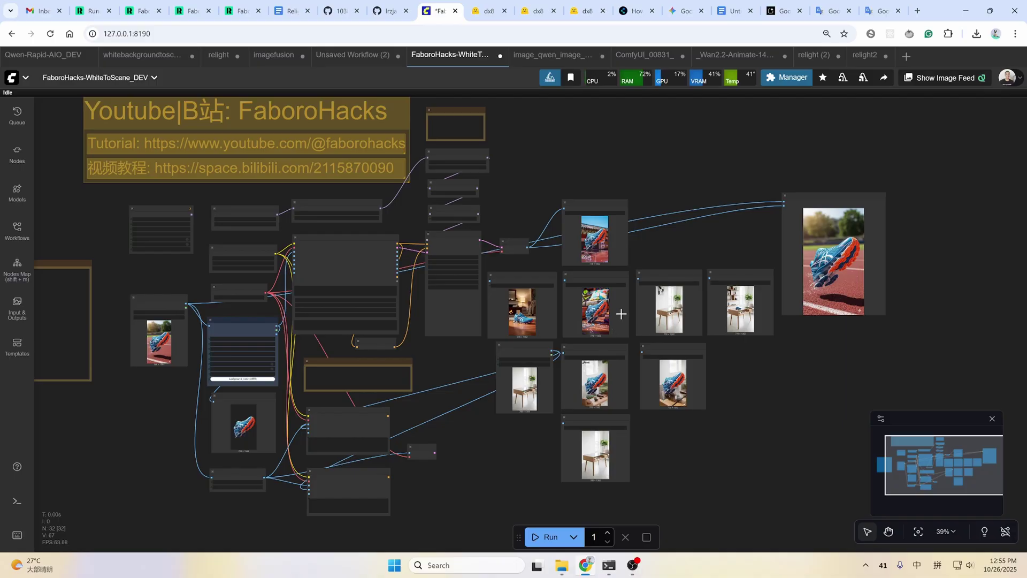
click(637, 10)
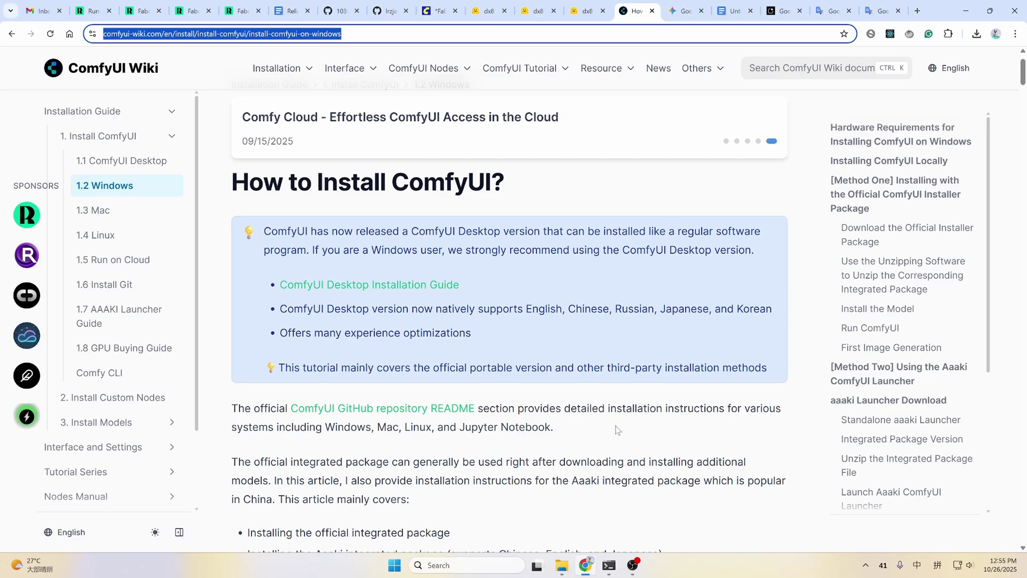
scroll(618, 430, down, 2)
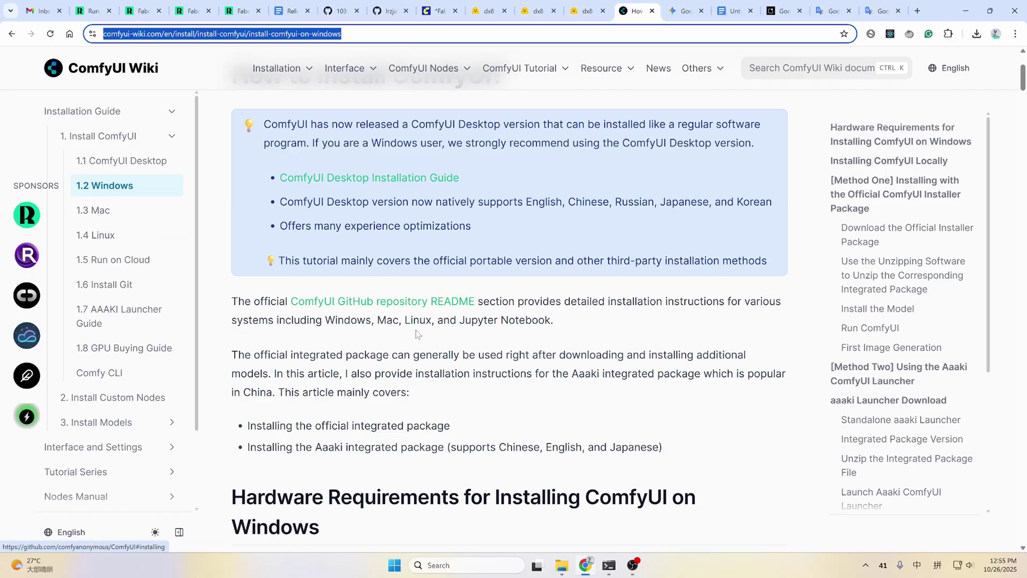
Switch to RunningHub and inspect the FaboroHacks-WhiteToScene_DEV workflow, including its prompt encoding, sampler settings and trigger word note
click(141, 12)
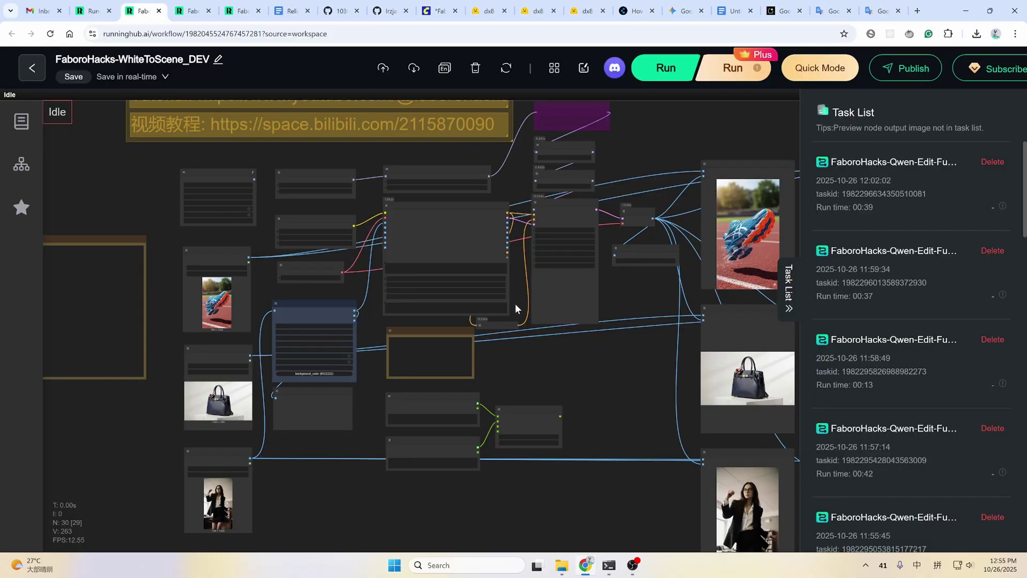
scroll(557, 352, down, 5)
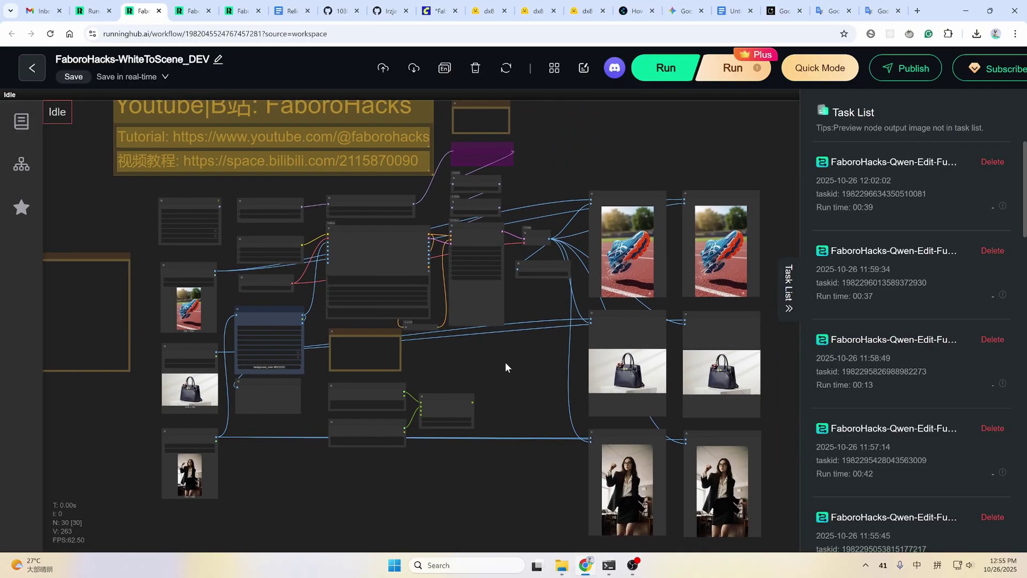
scroll(395, 263, up, 5)
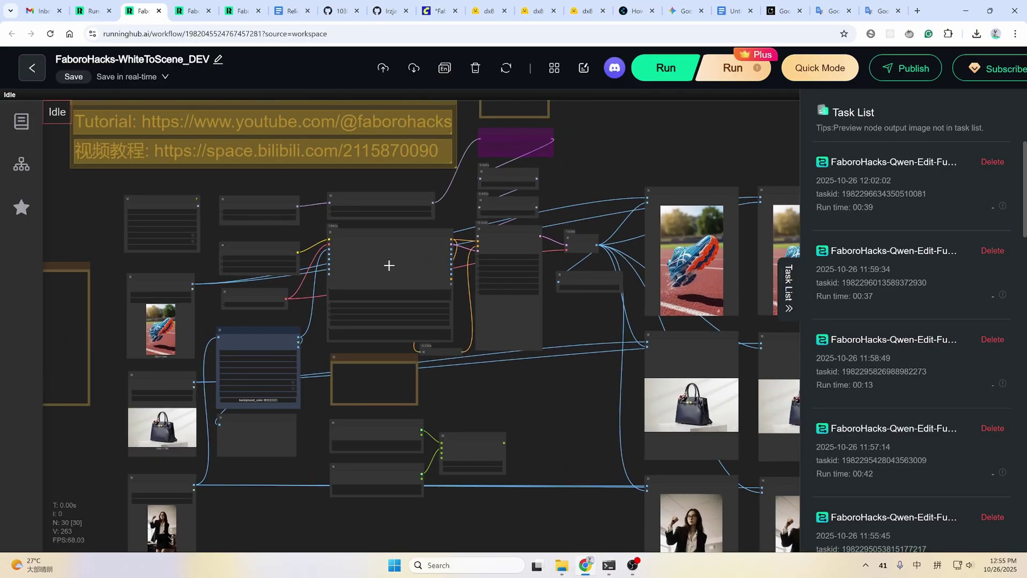
scroll(501, 459, up, 2)
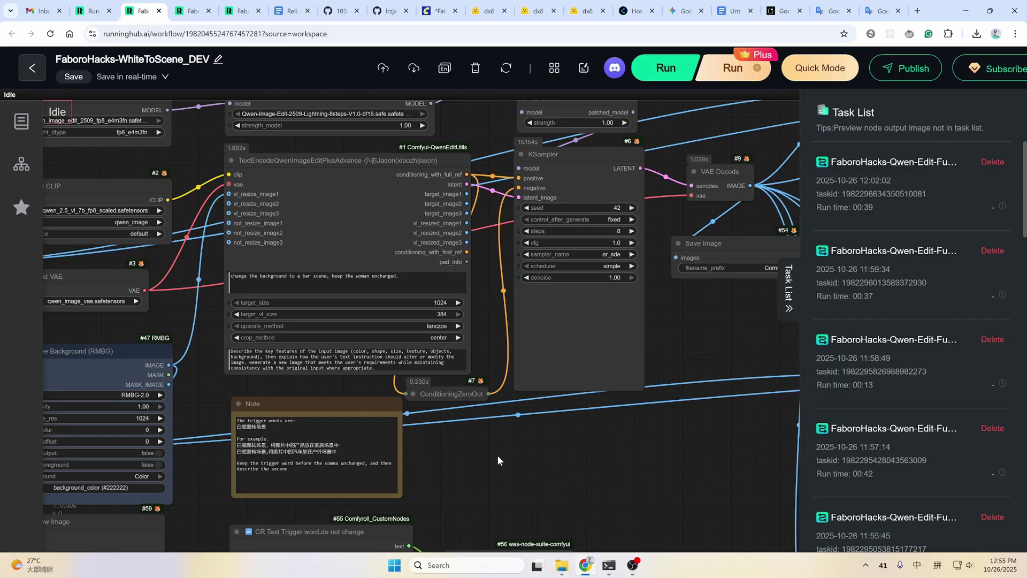
click(785, 307)
scroll(669, 416, down, 2)
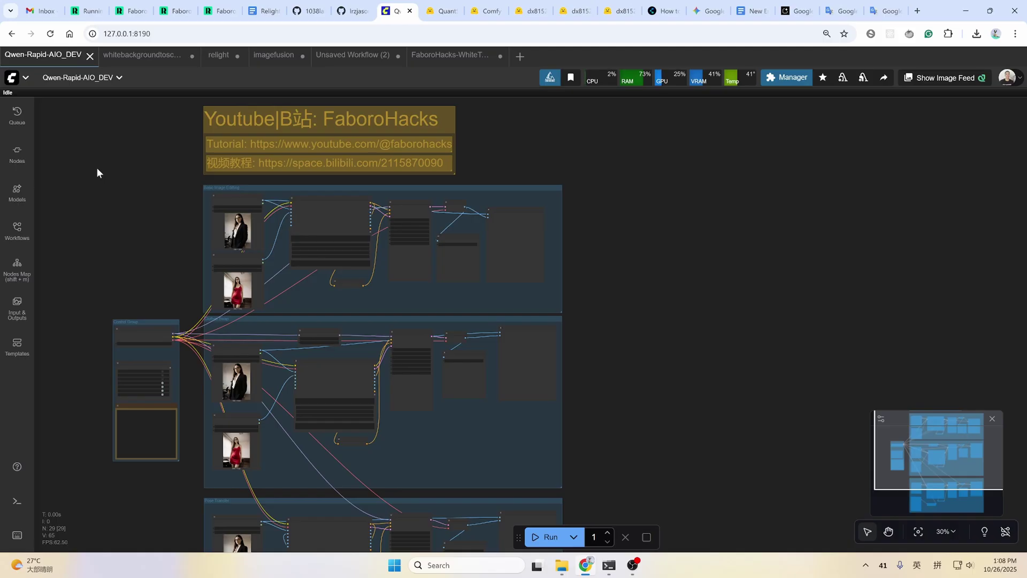
Open the workflow file FaboroHacks-WhiteToScene_Final.json from the 20251025 folder
click(25, 78)
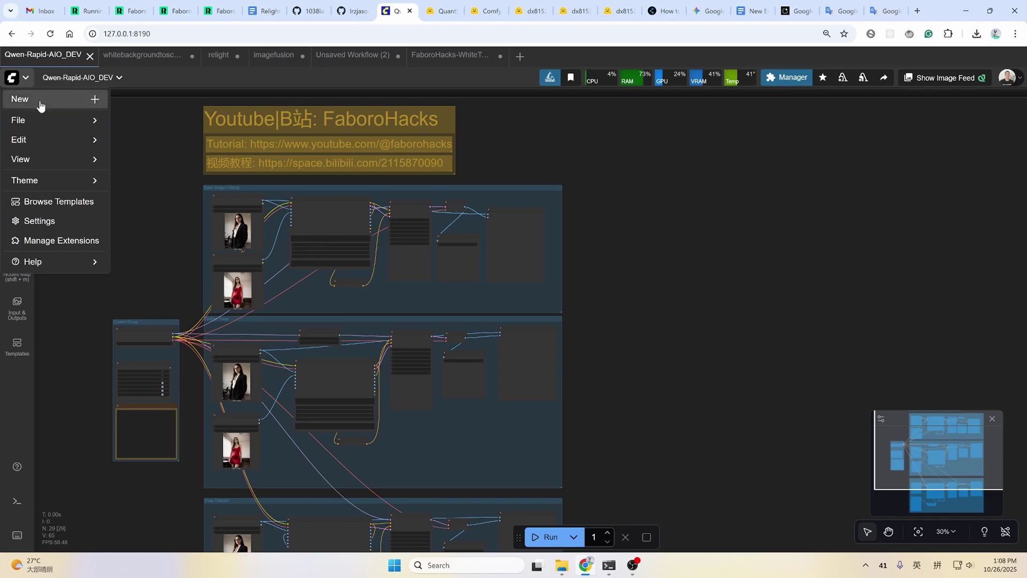
mouse_move(48, 124)
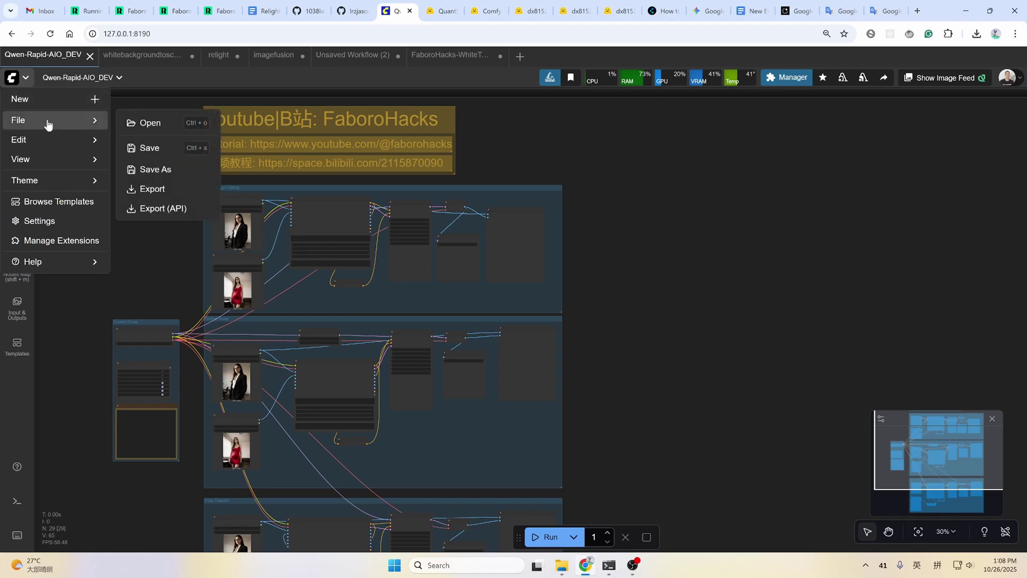
click(155, 122)
click(100, 212)
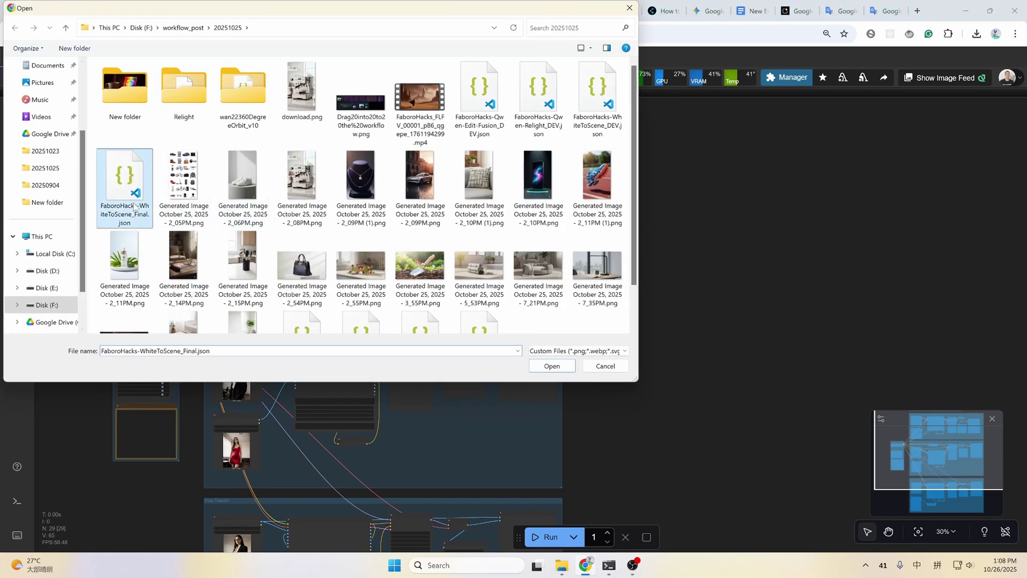
click(564, 369)
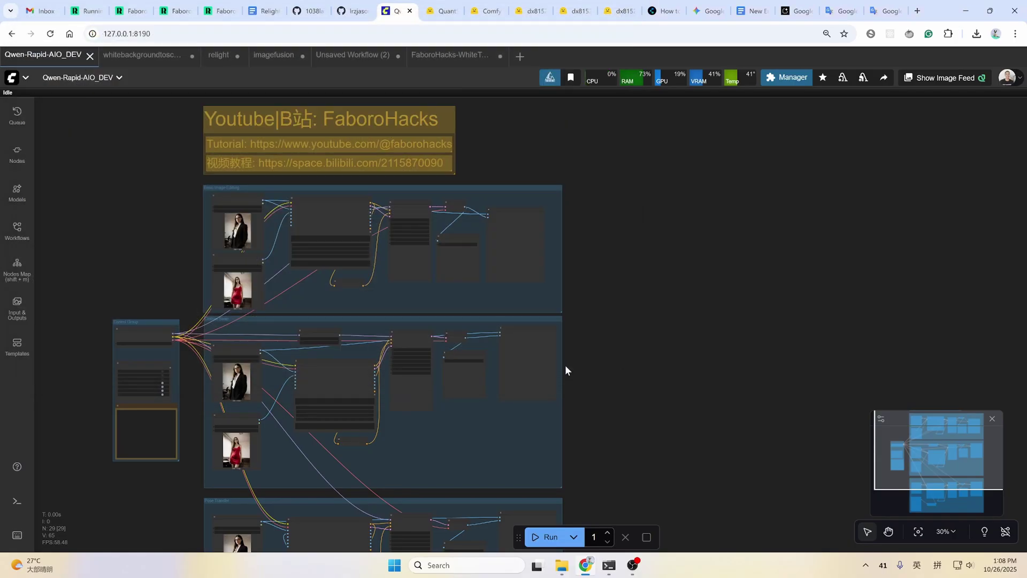
drag(361, 435, 473, 488)
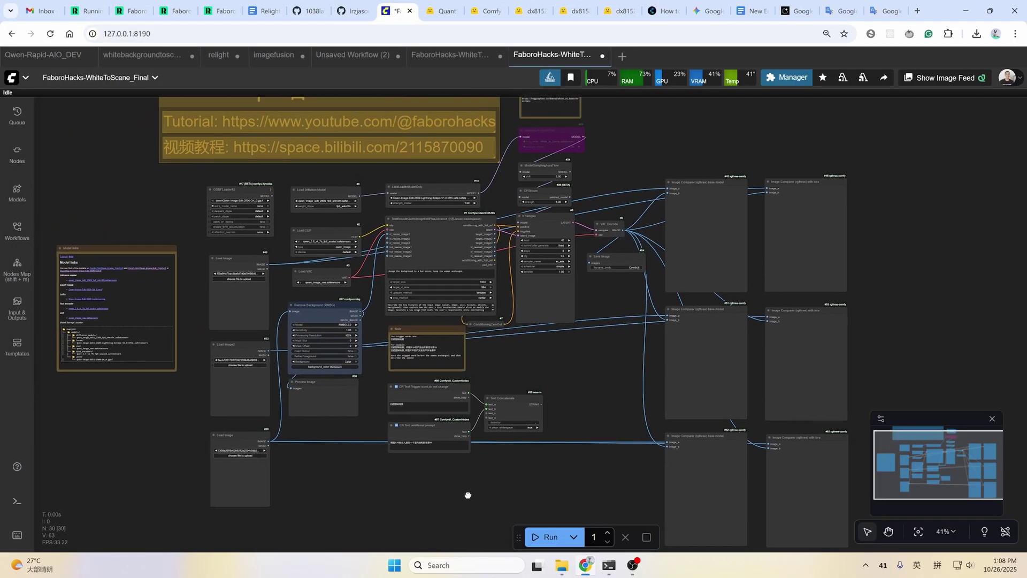
scroll(408, 222, up, 3)
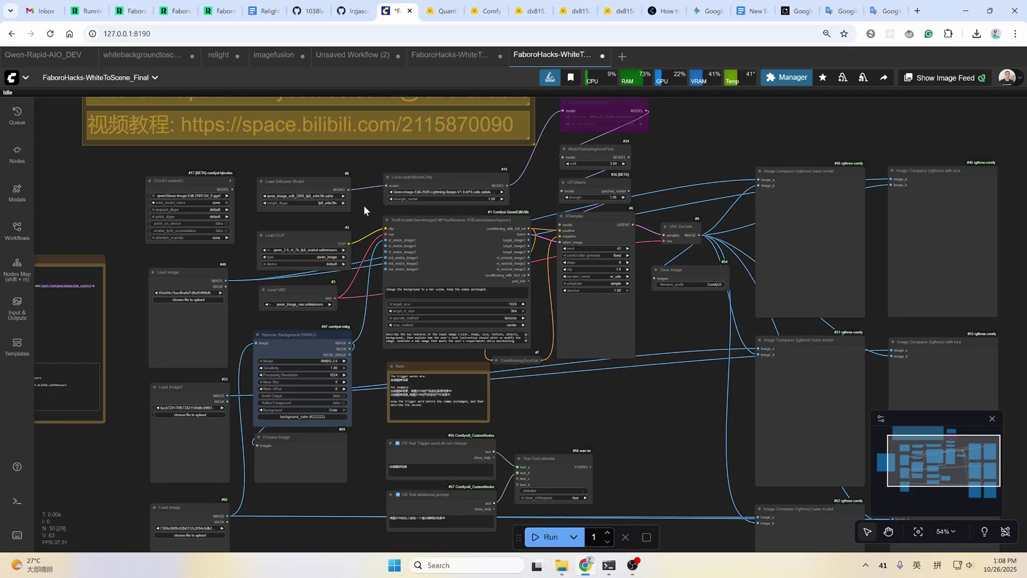
Show the downloaded WhiteToScene_Final workflow file in the recent downloads, and view the ComfyUI Manager's options for missing custom nodes
click(977, 34)
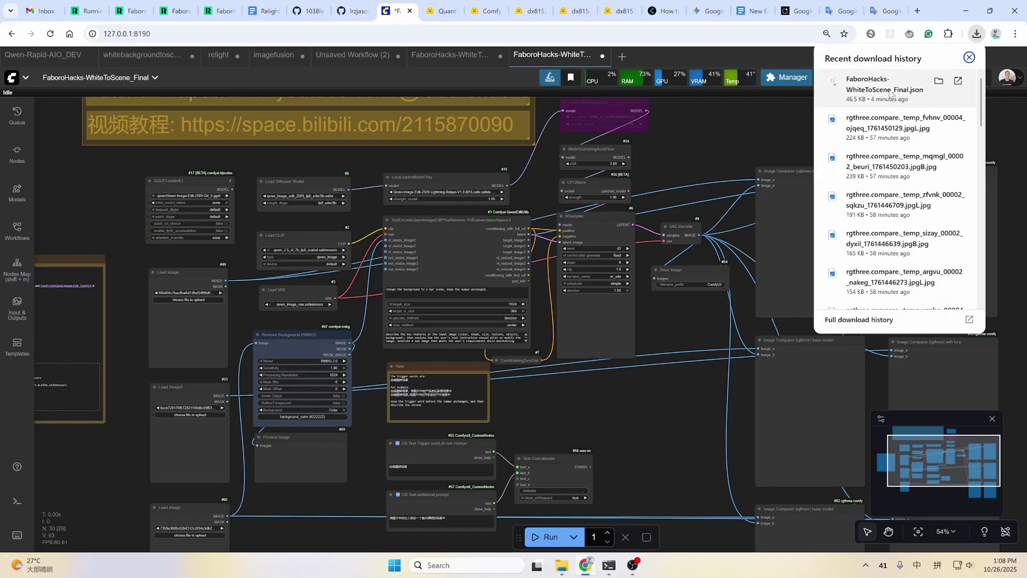
drag(891, 92, 728, 155)
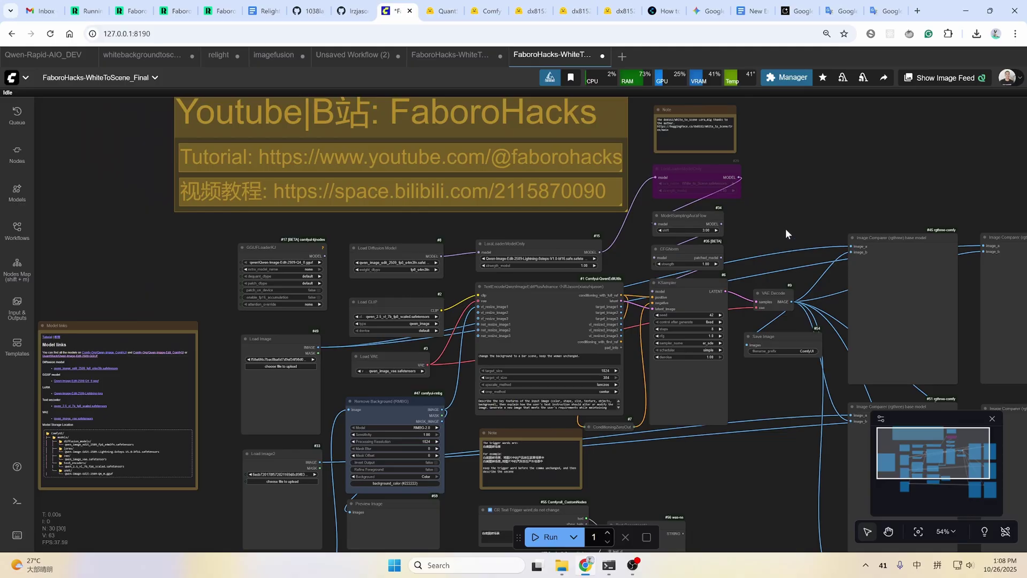
click(785, 81)
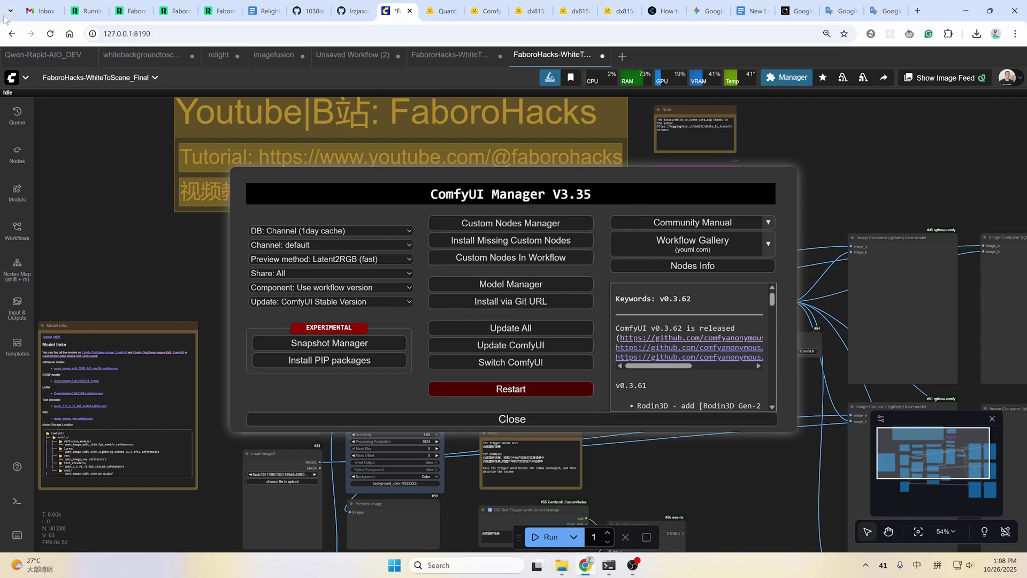
key(Escape)
Examine the Model links note with its download links and model storage folders, and compare it with the GGUF and diffusion model loaders
scroll(268, 269, up, 4)
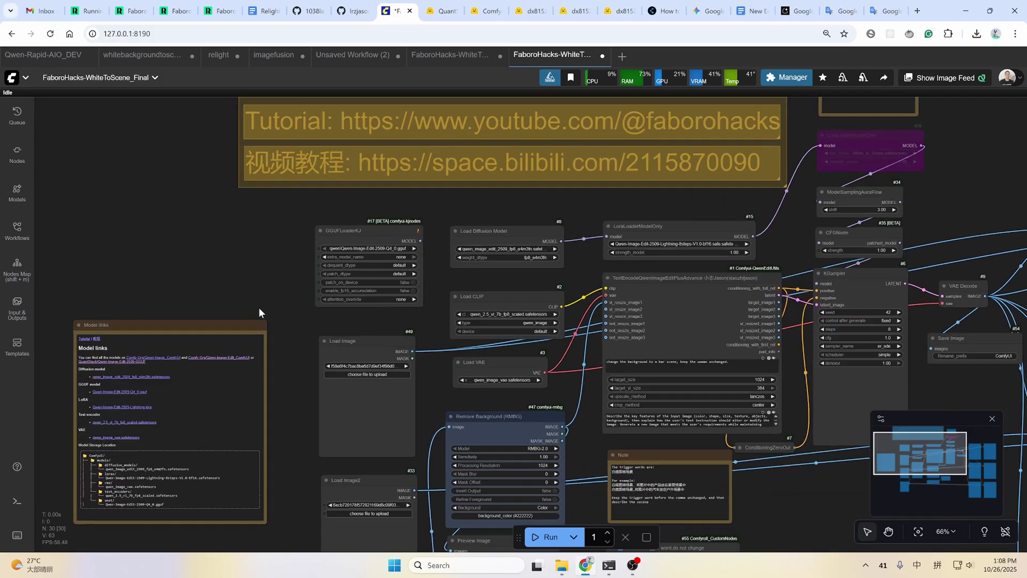
drag(296, 348, 345, 327)
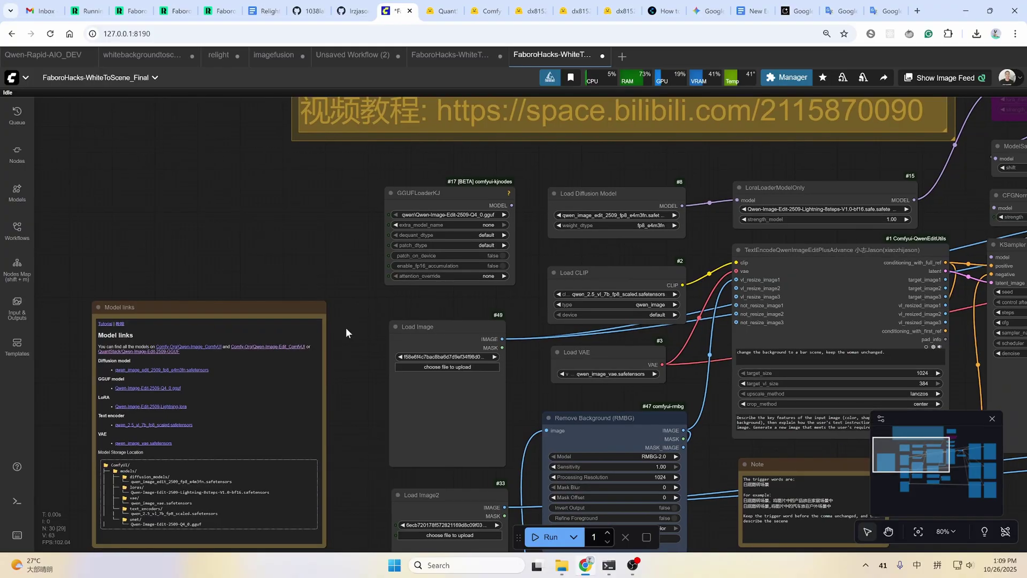
scroll(300, 358, down, 1)
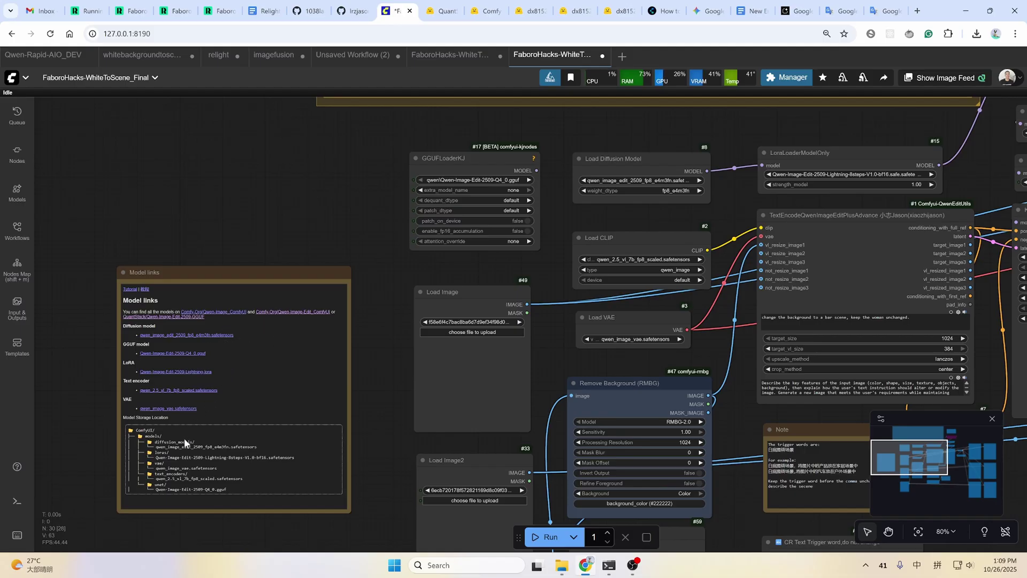
scroll(184, 438, up, 3)
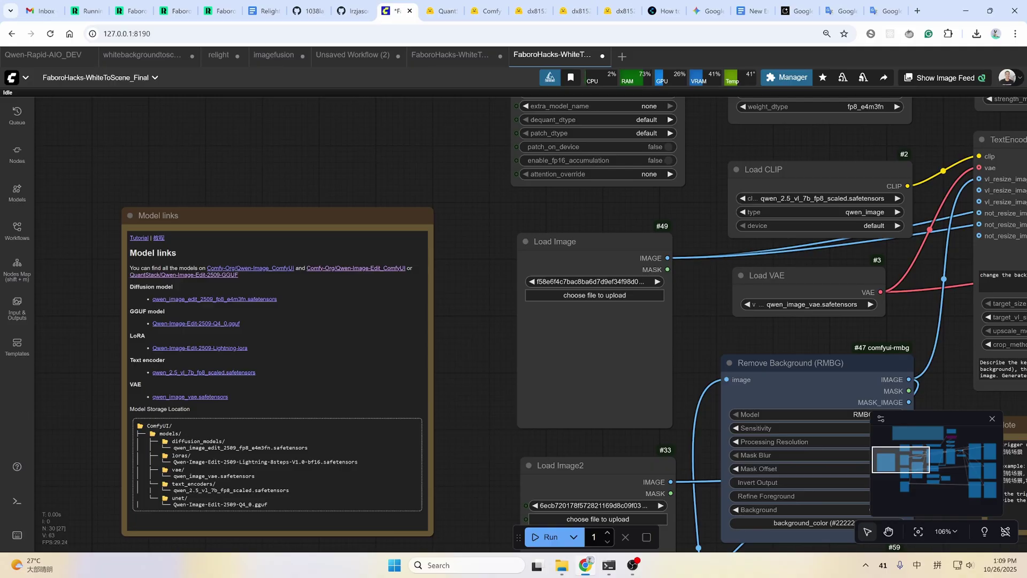
click(184, 469)
scroll(184, 469, right, 5)
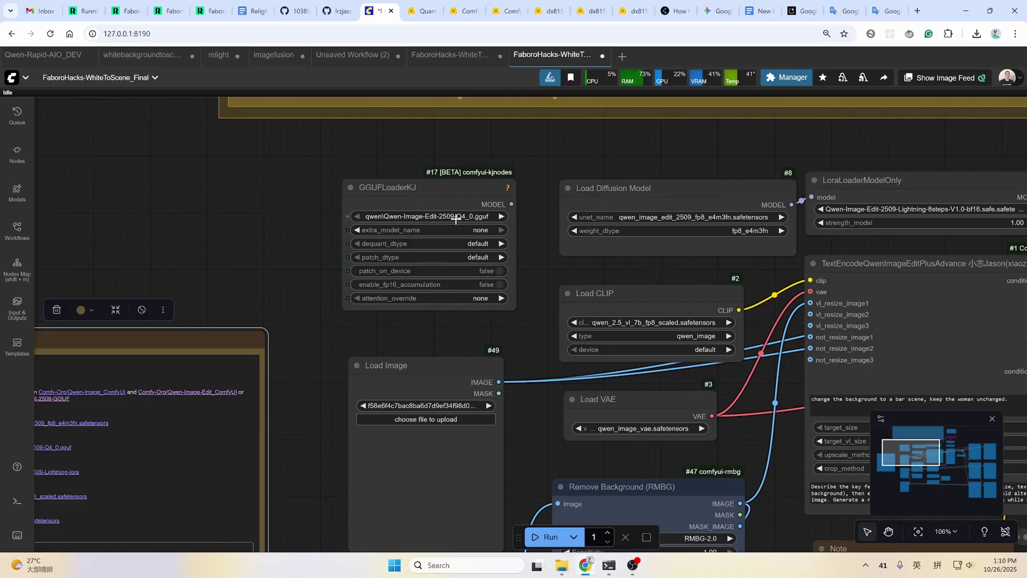
scroll(318, 331, down, 2)
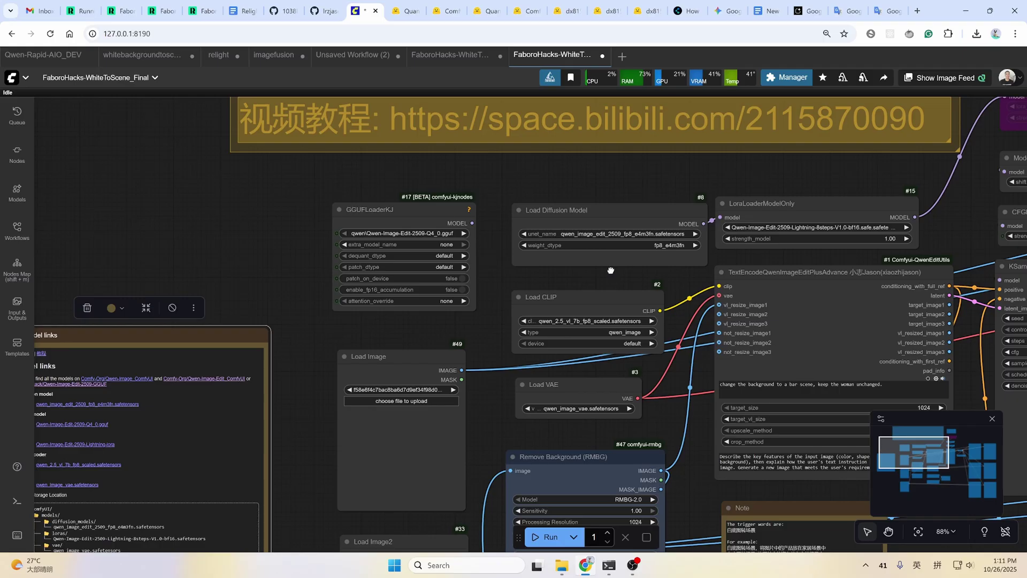
Set the Load Diffusion Model node's unet_name to qwen\qwen_image_edit_2509_fp8_e4m3fn.safetensors
drag(611, 270, 493, 280)
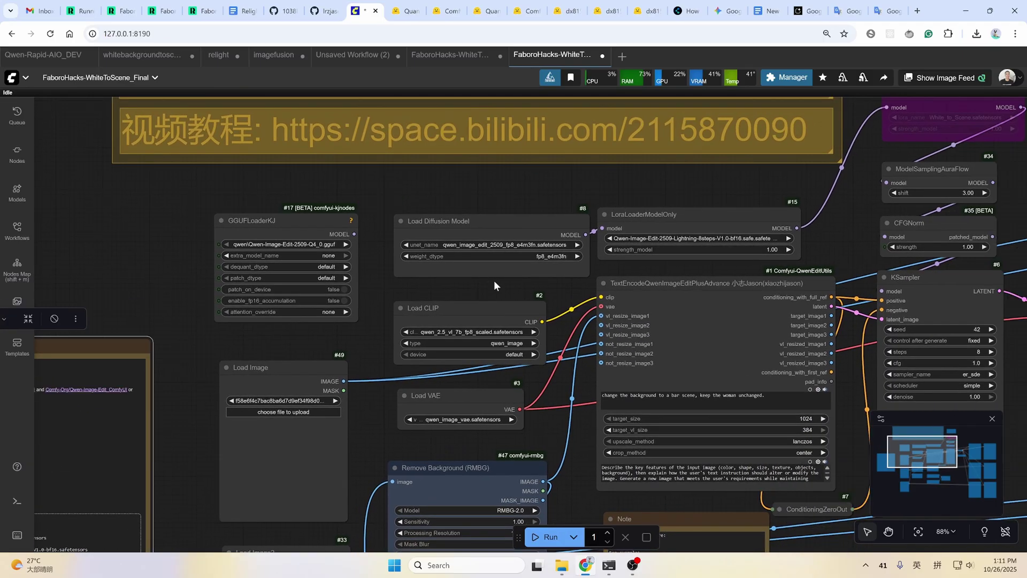
click(480, 245)
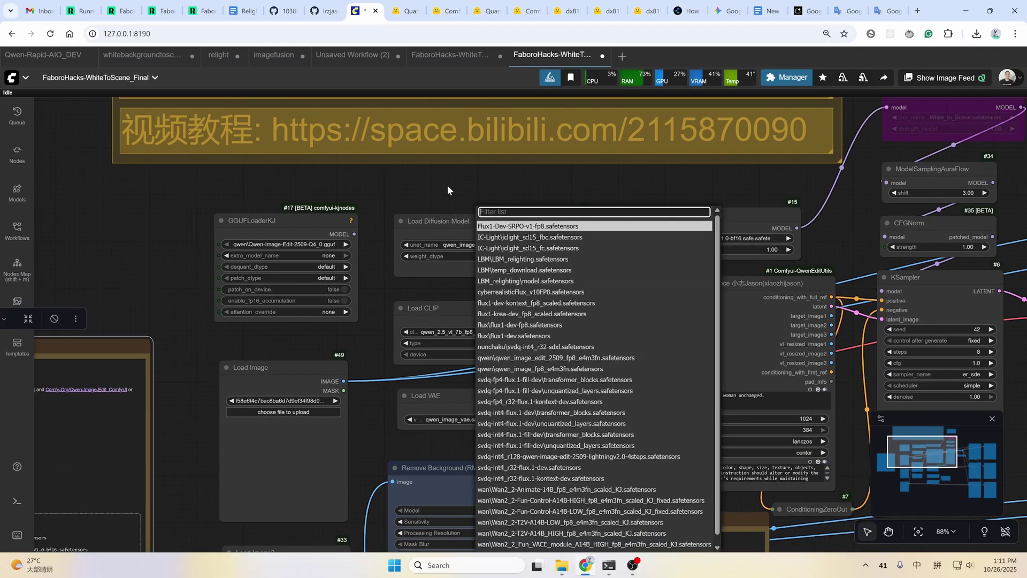
click(499, 248)
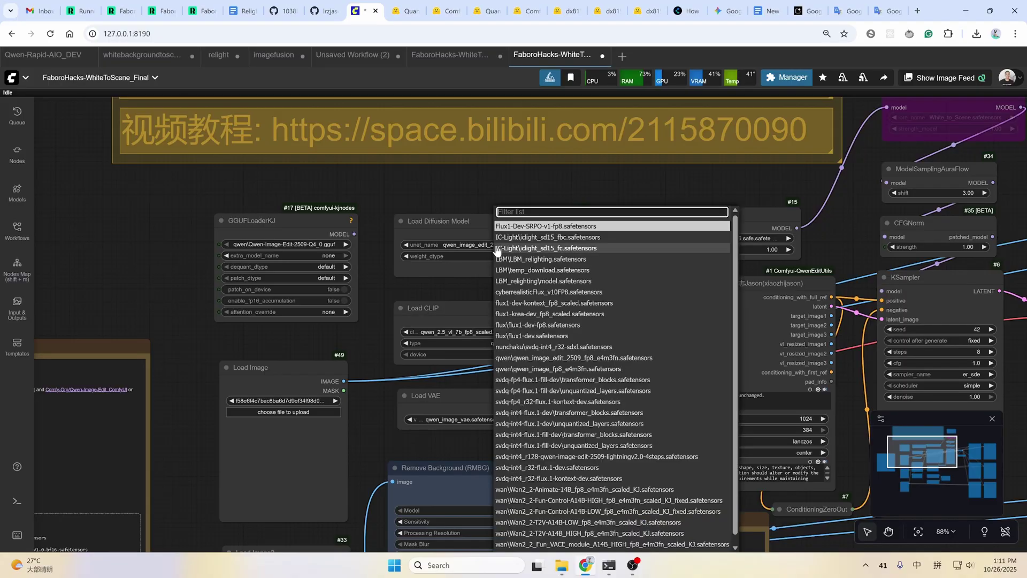
click(540, 227)
scroll(511, 283, down, 1)
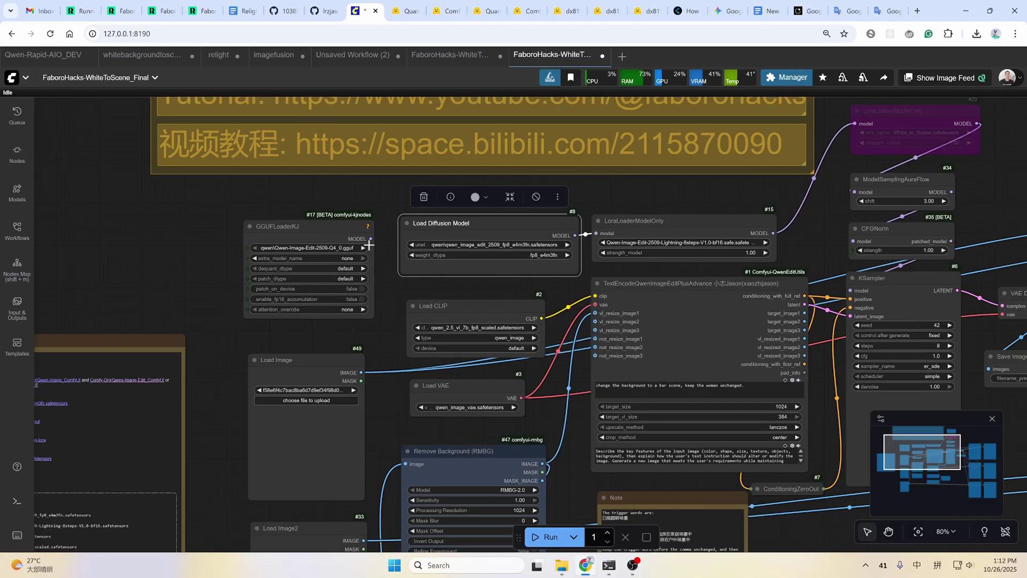
Try wiring the GGUFLoaderKJ model output into the Lightning LoraLoaderModelOnly node, and align that LoRA node with Load Diffusion Model
drag(370, 239, 596, 233)
drag(527, 268, 443, 270)
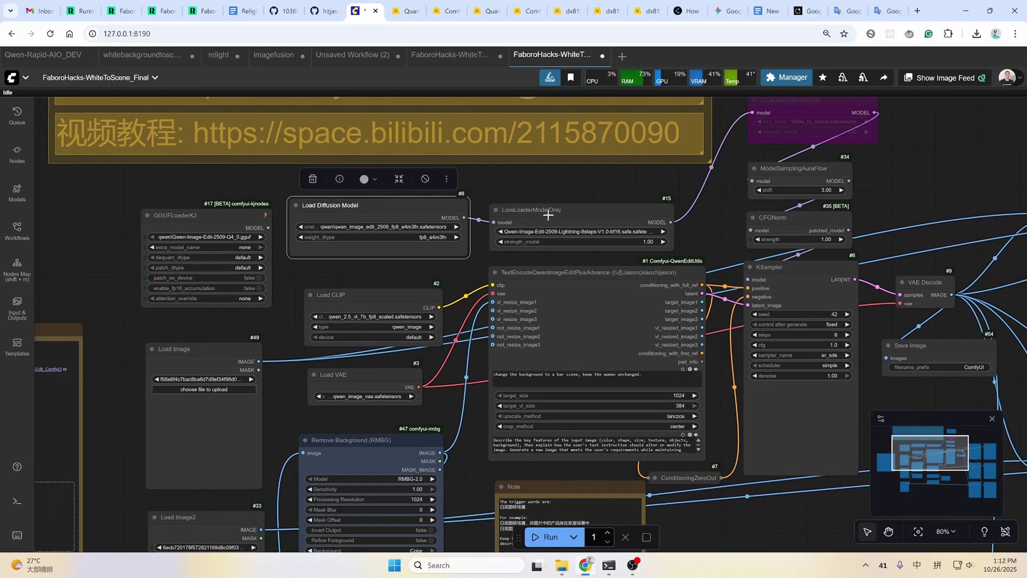
drag(565, 226, 573, 221)
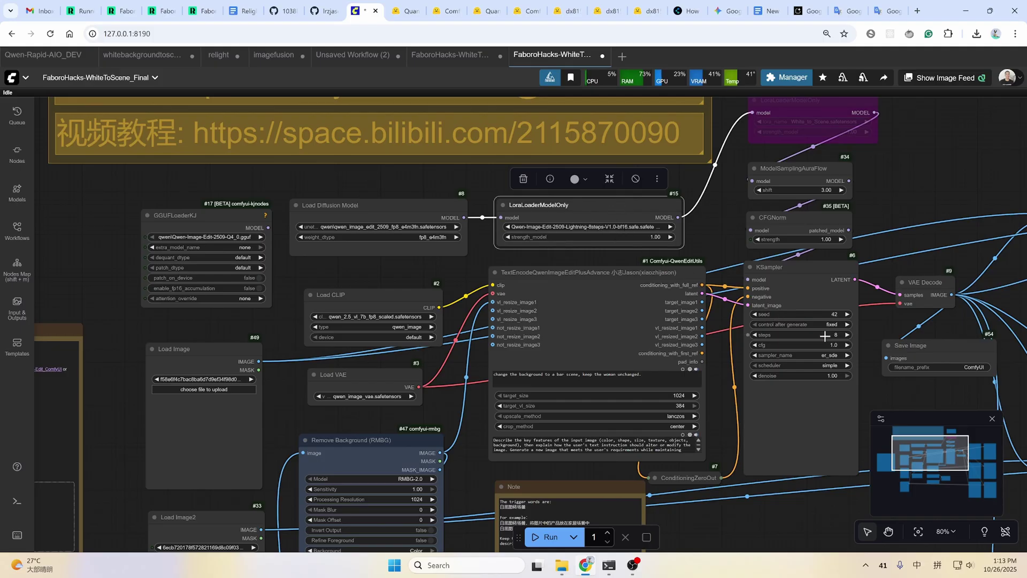
Remove the bypass from the LoraLoaderModelOnly node that loads White_to_Scene.safetensors
scroll(835, 335, up, 3)
scroll(835, 335, right, 2)
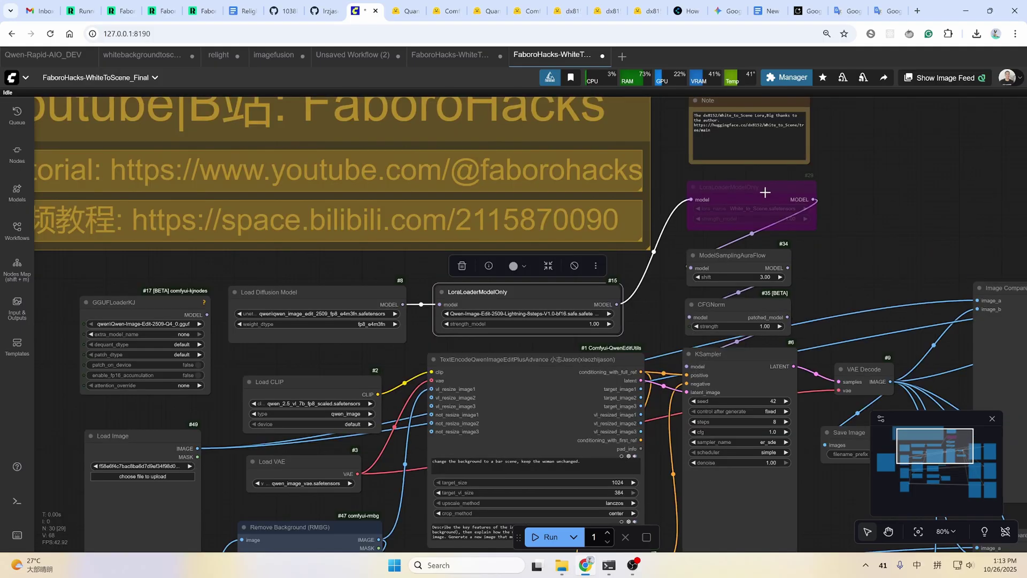
right_click(765, 193)
click(819, 383)
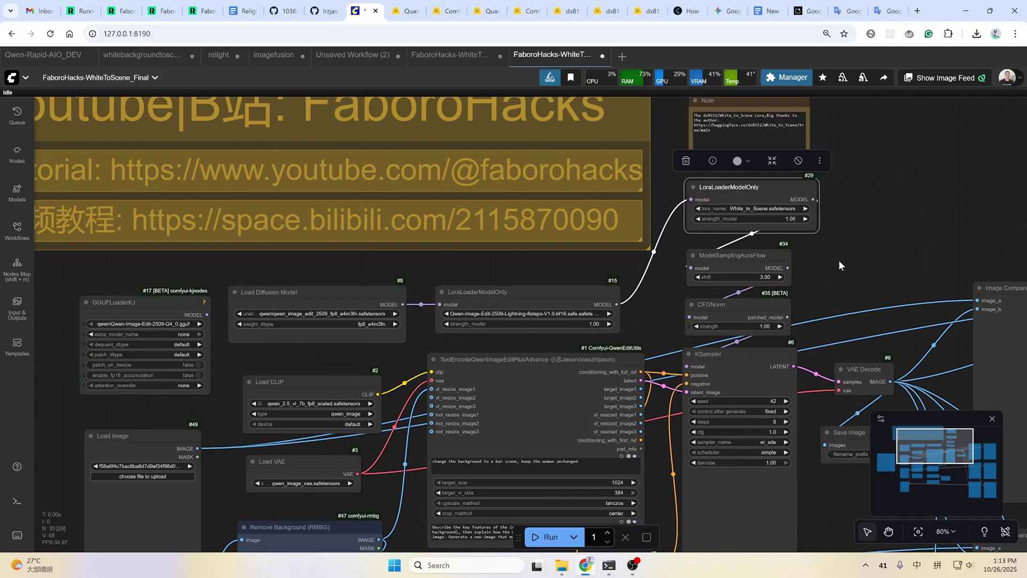
scroll(838, 260, up, 1)
scroll(838, 260, right, 4)
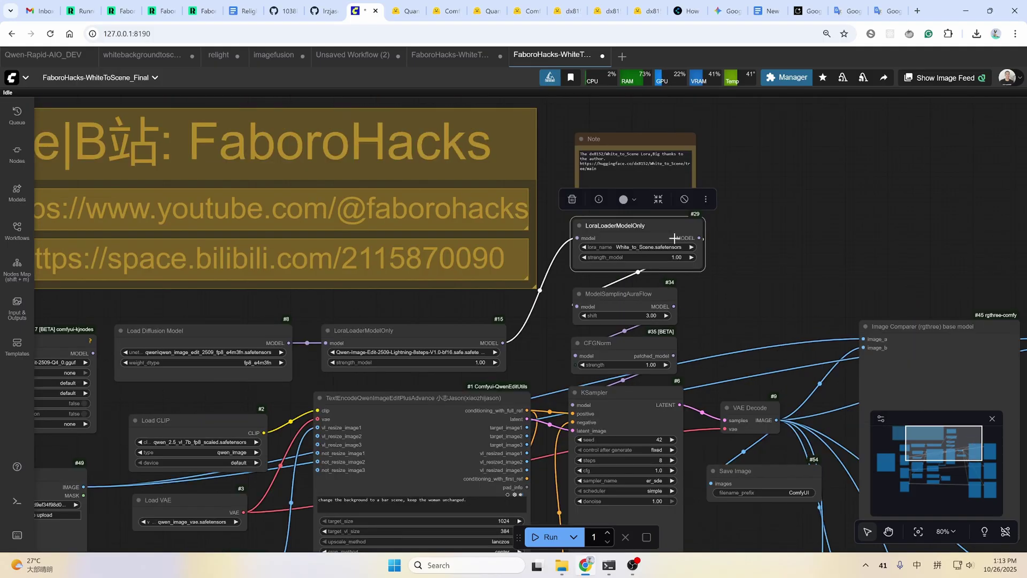
Review the KSampler's seed behaviour options and choose fixed for control after generate
scroll(652, 251, down, 4)
scroll(652, 252, left, 2)
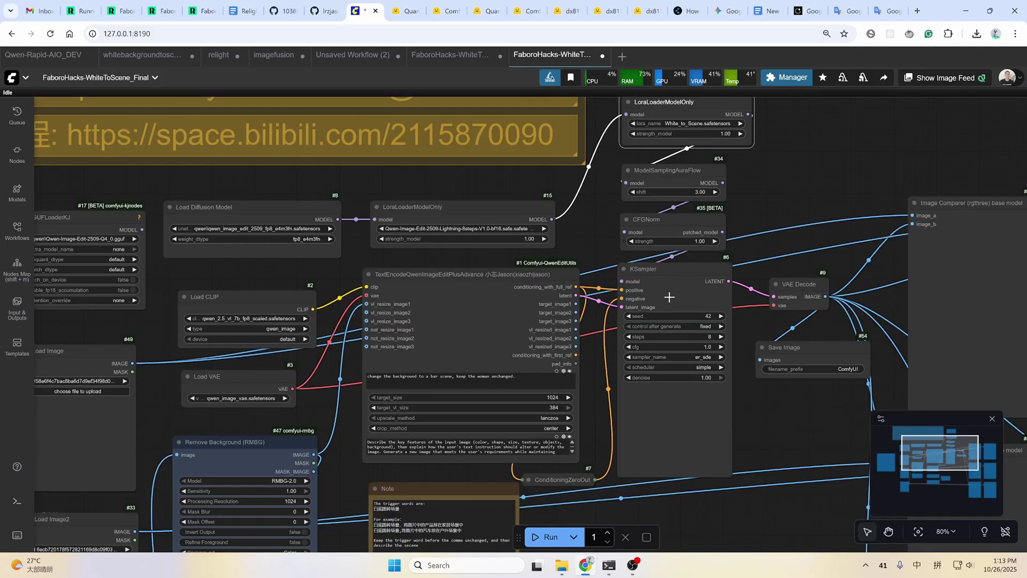
click(702, 326)
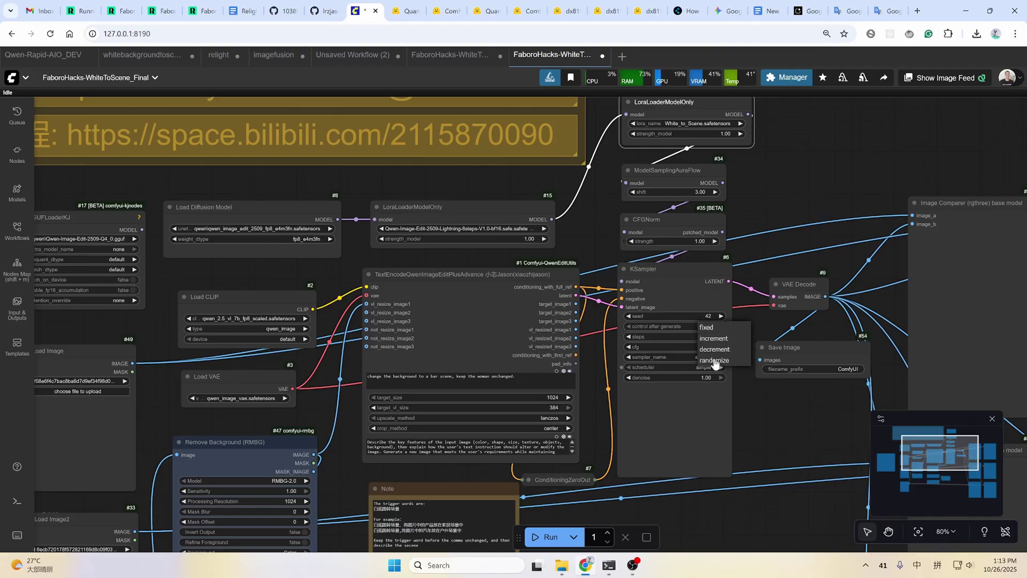
click(706, 328)
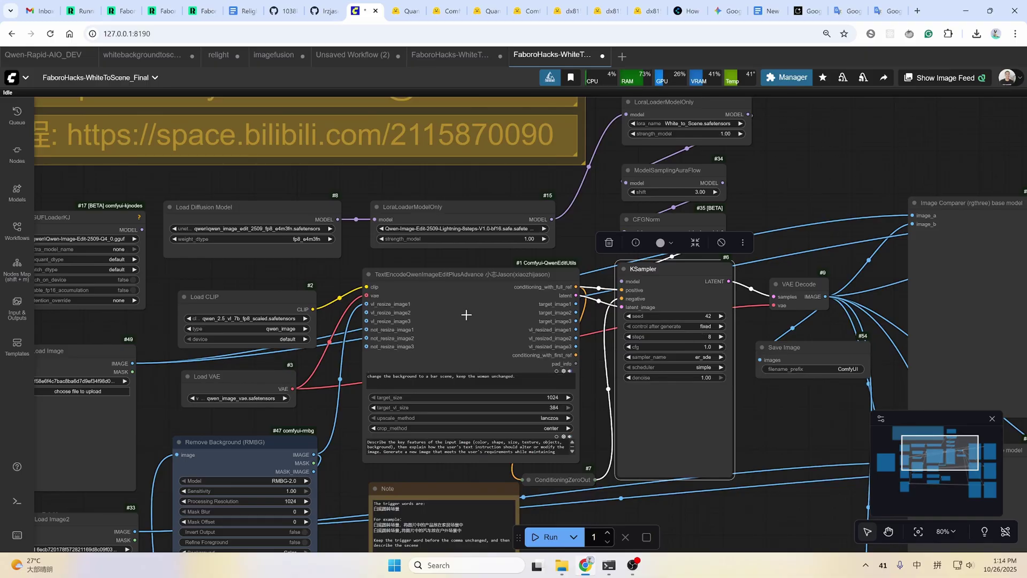
Review the TextEncodeQwenImageEditPlusAdvance node together with the Load Image and Remove Background nodes that feed it
click(477, 326)
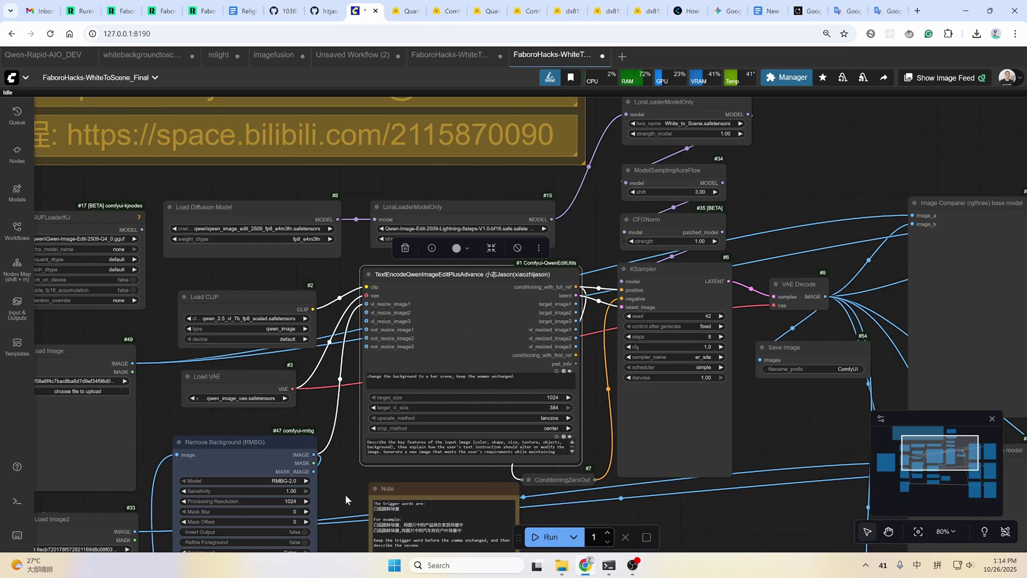
scroll(203, 226, down, 5)
scroll(203, 227, left, 5)
click(205, 227)
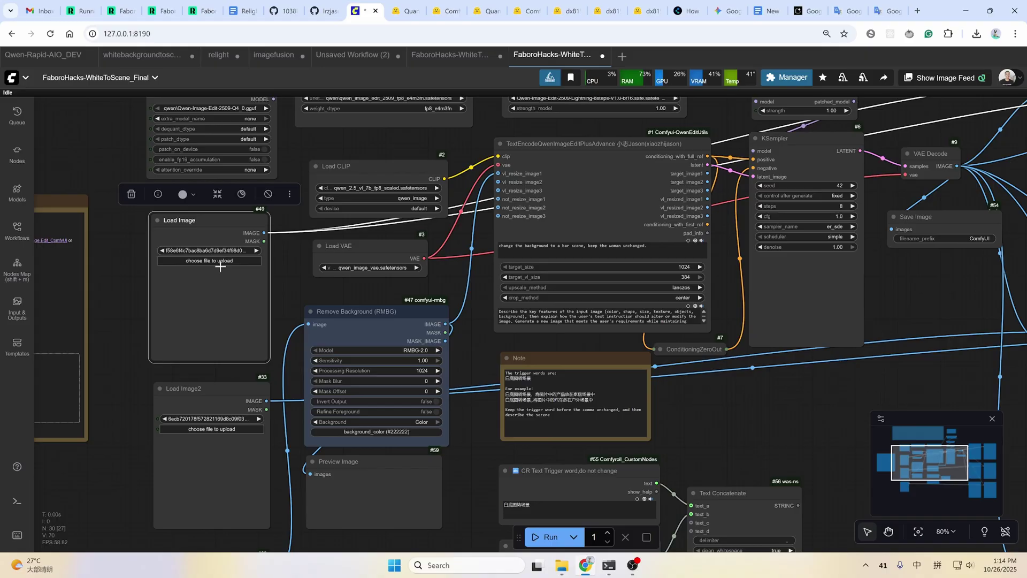
drag(378, 324, 379, 319)
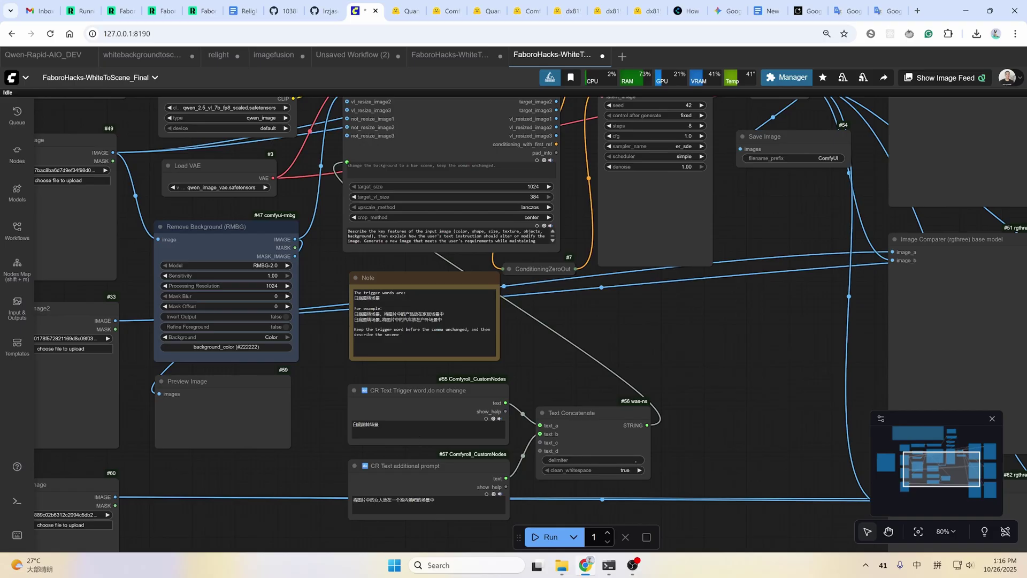
Inspect the trigger word text node and the additional prompt text node that feed Text Concatenate
click(427, 428)
key(ctrl+a)
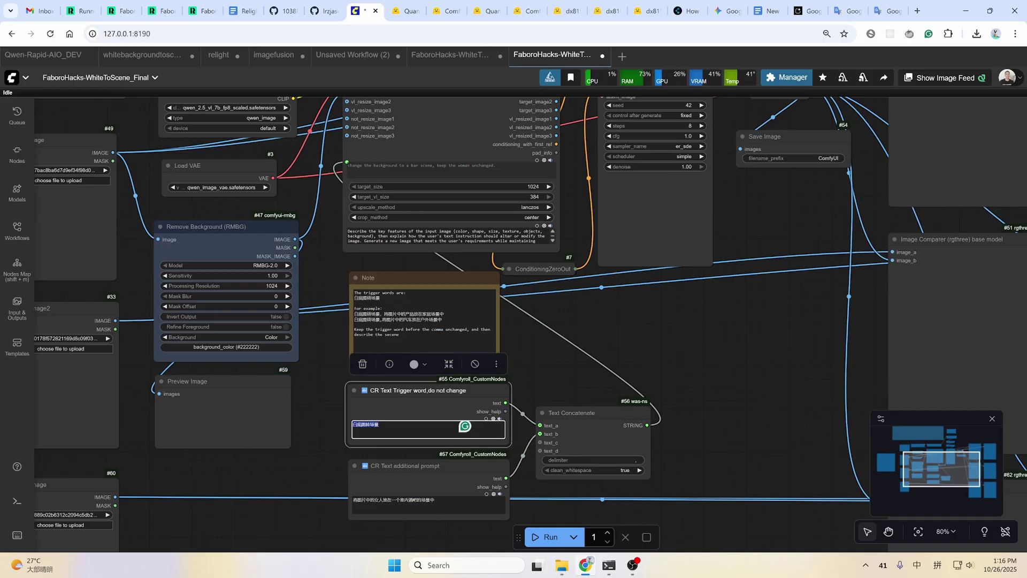
click(433, 500)
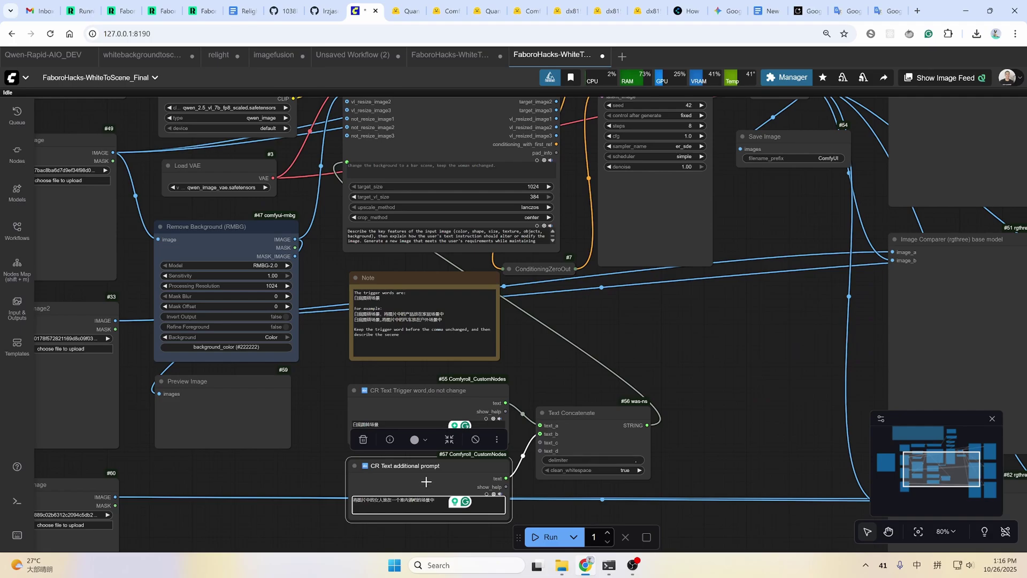
click(407, 395)
Disconnect the Text Concatenate string from the prompt input of the TextEncodeQwenImageEditPlusAdvance node
scroll(546, 285, down, 2)
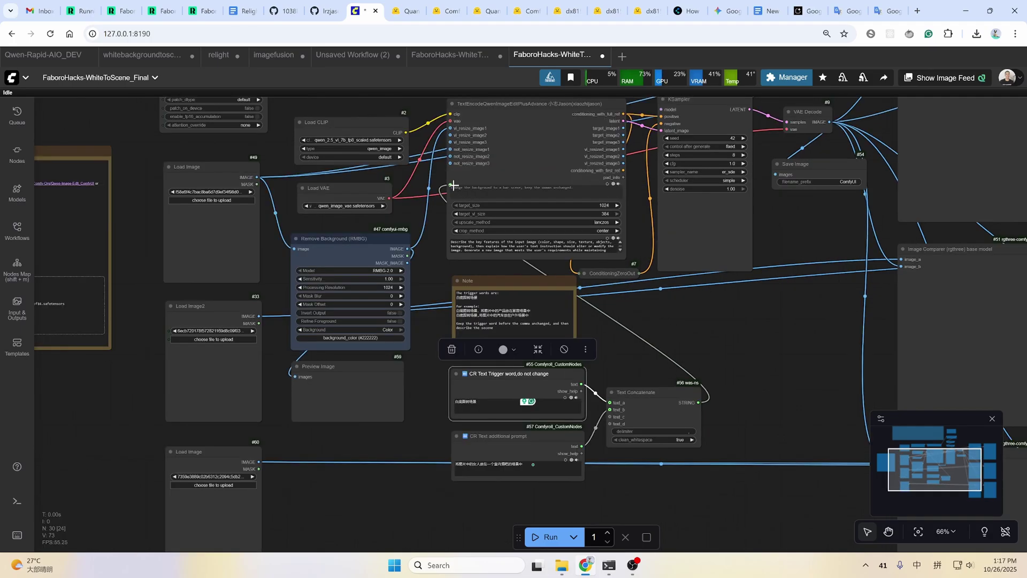
drag(451, 184, 451, 184)
drag(451, 183, 663, 347)
Bypass the LoraLoaderModelOnly node that loads the White_to_Scene LoRA, beneath its author note
click(856, 216)
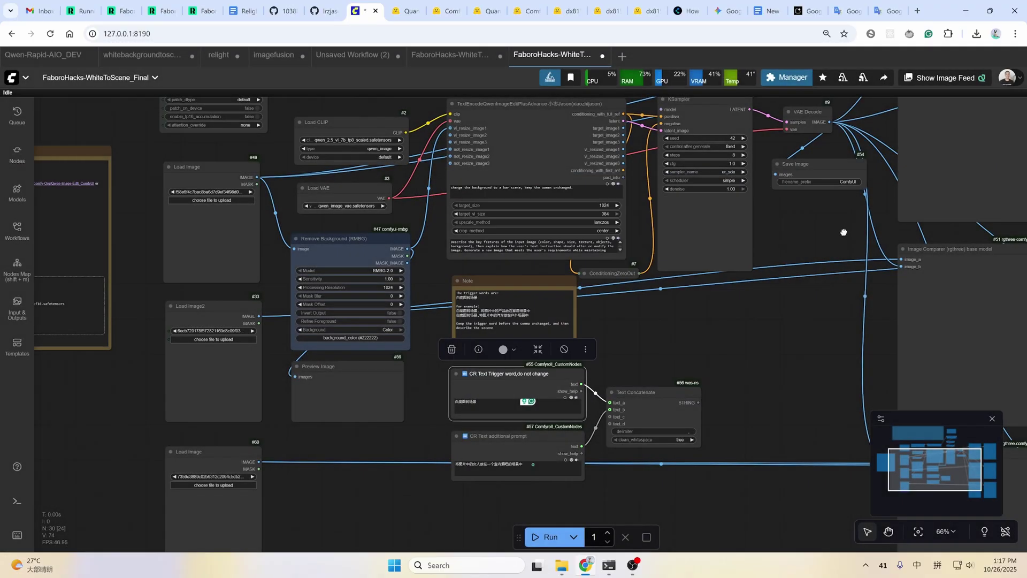
drag(855, 216, 775, 471)
right_click(657, 205)
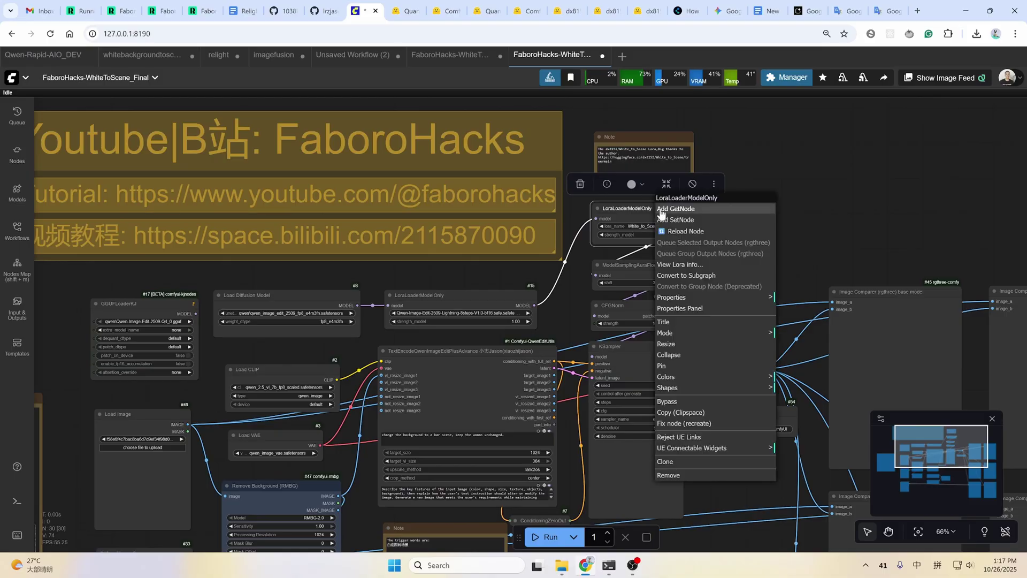
click(680, 401)
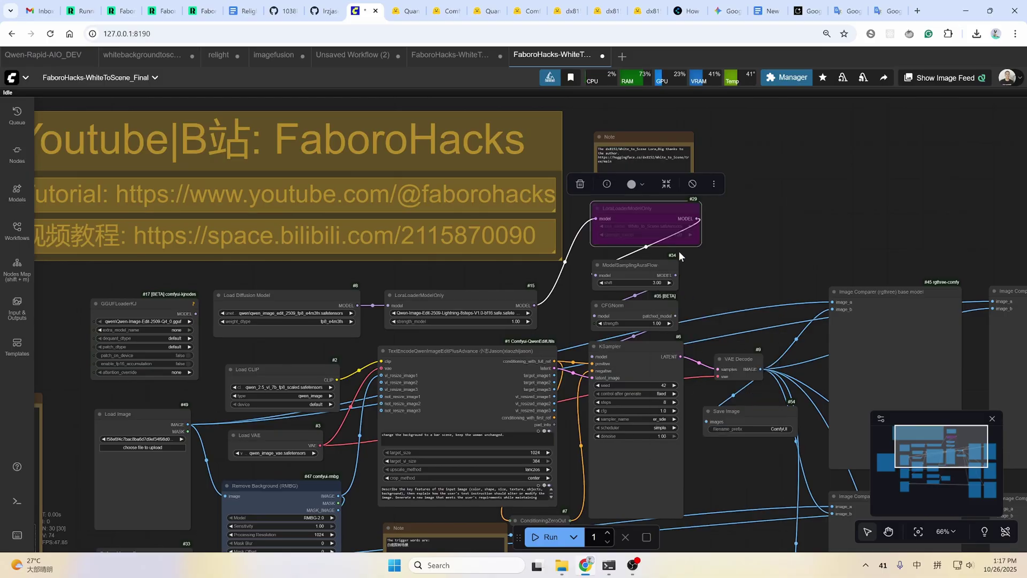
Reconnect the Text Concatenate string to the prompt input of the TextEncodeQwenImageEditPlusAdvance node
scroll(706, 310, down, 3)
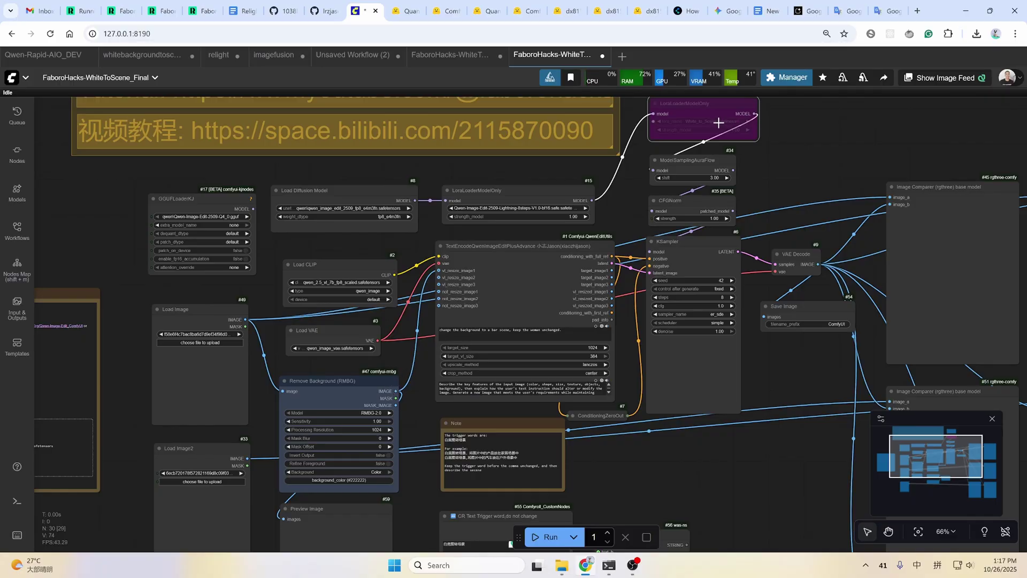
scroll(676, 329, down, 3)
drag(686, 327, 618, 313)
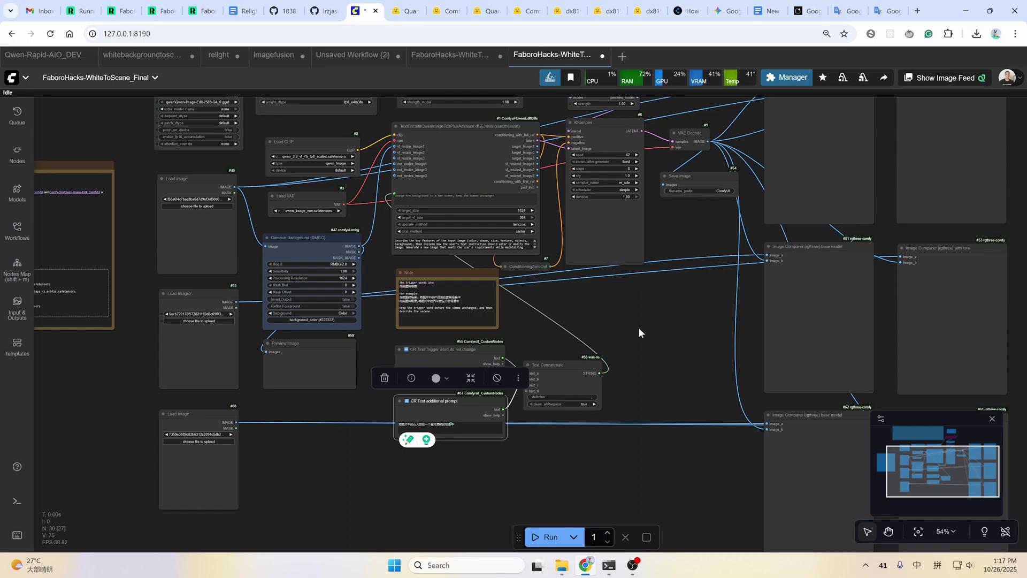
scroll(639, 332, up, 2)
Switch to the FaboroHacks-WhiteToScene_DEV workflow on RunningHub and compare the running shoe's base model and with-lora results against the original
key(ctrl+3)
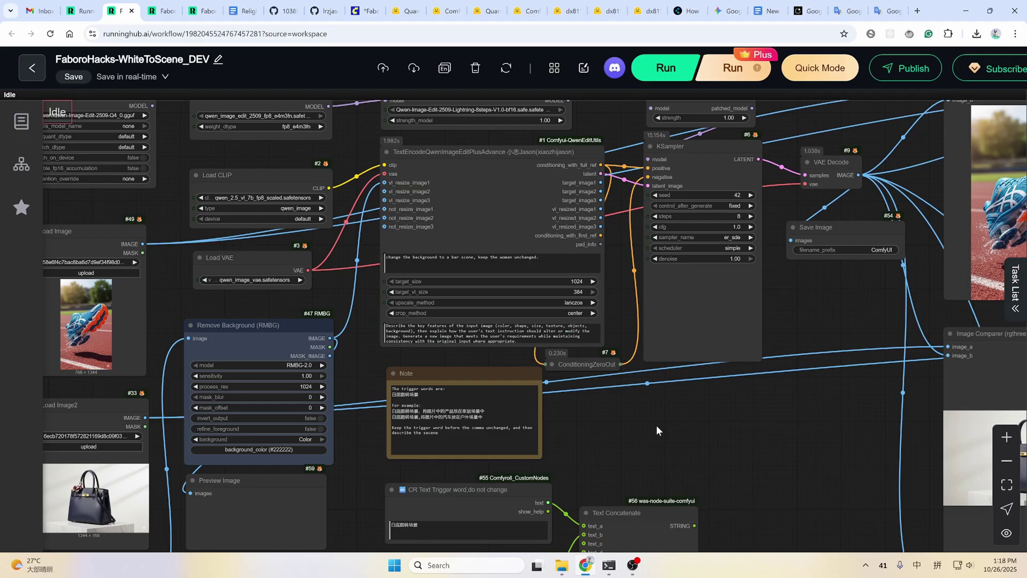
scroll(656, 424, down, 2)
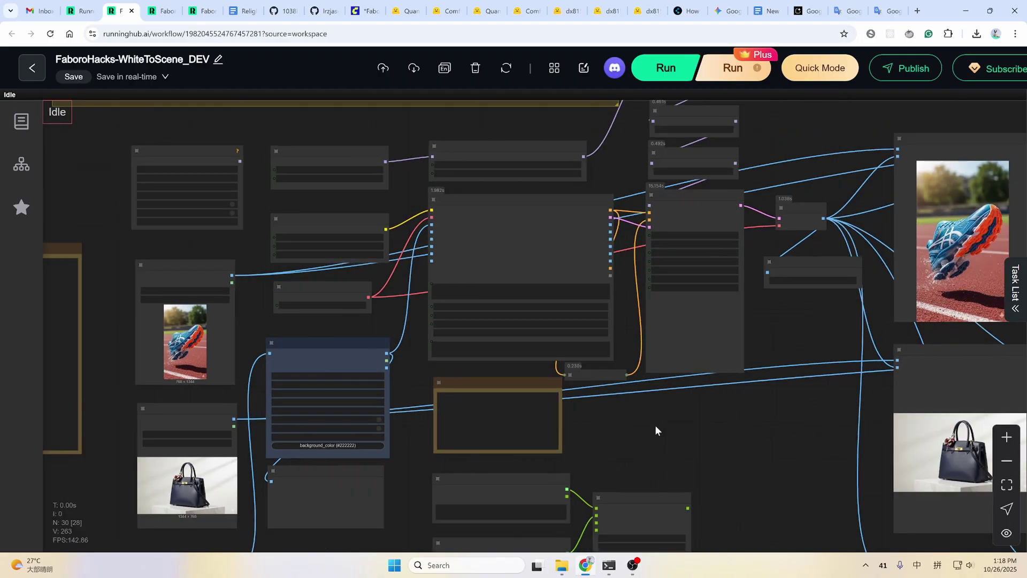
drag(655, 425, 671, 413)
scroll(170, 261, up, 5)
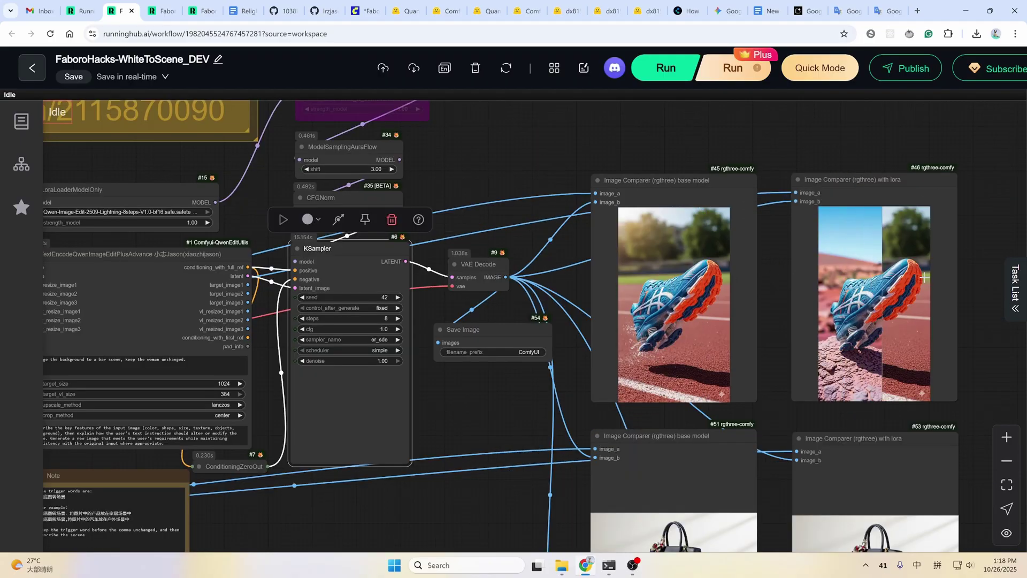
drag(760, 271, 616, 260)
scroll(623, 272, up, 3)
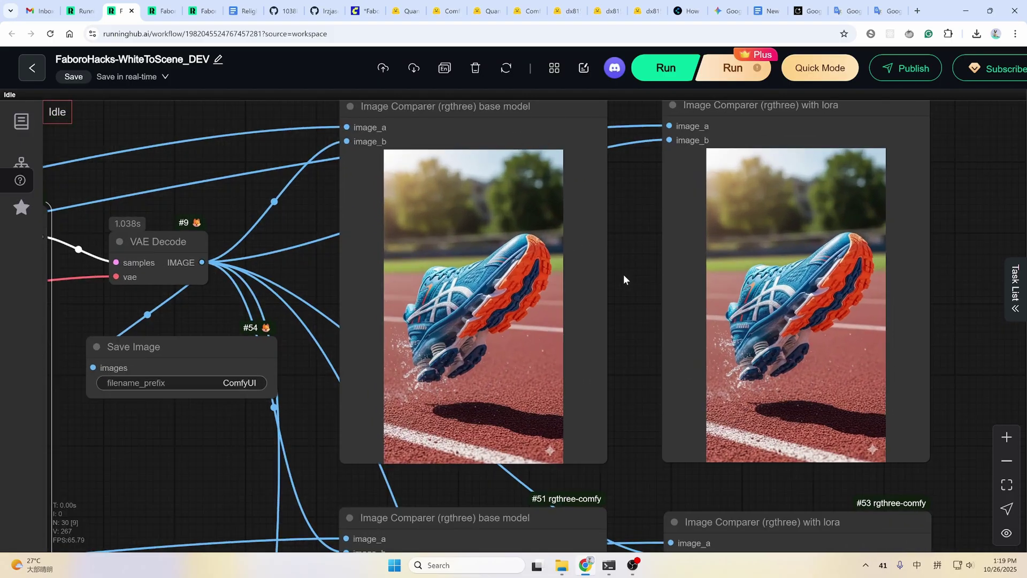
drag(630, 302, 660, 339)
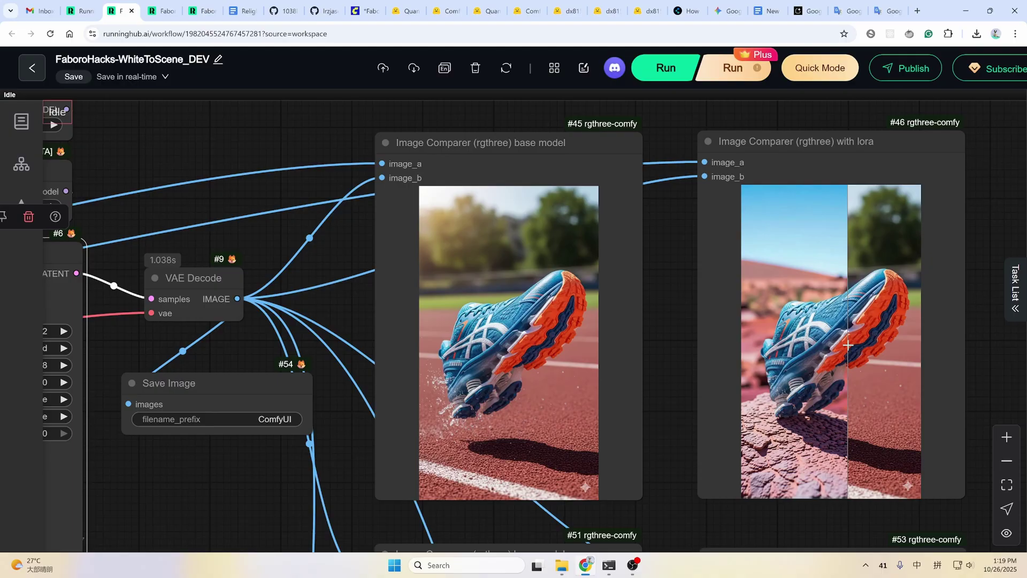
scroll(847, 345, left, 3)
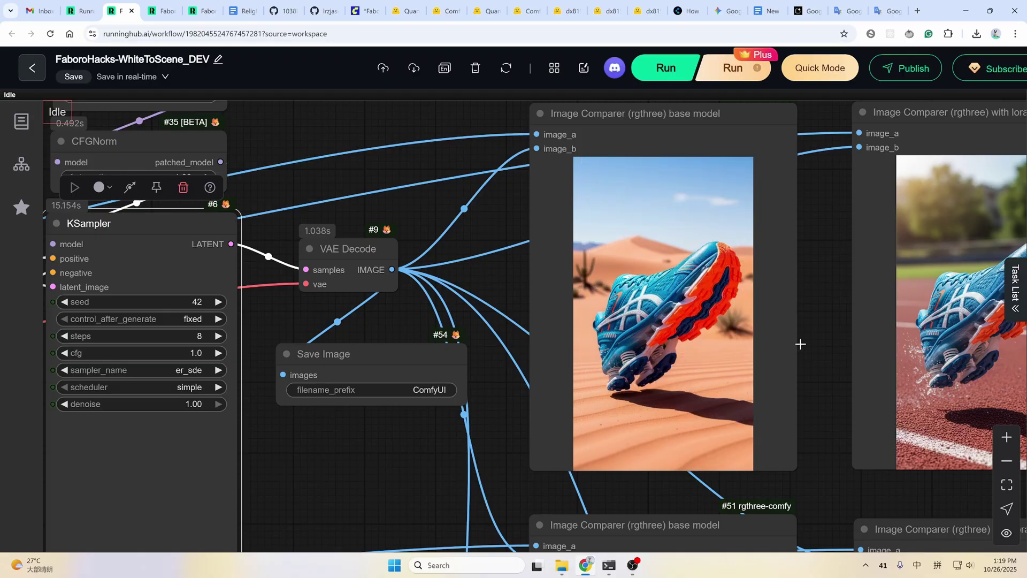
drag(800, 344, 493, 354)
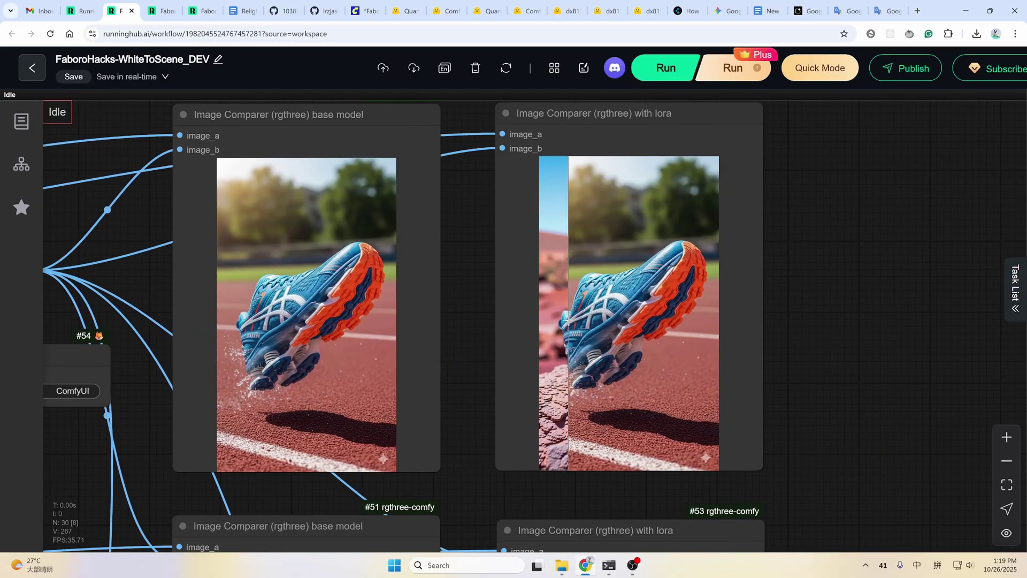
scroll(633, 322, down, 1)
scroll(695, 298, up, 3)
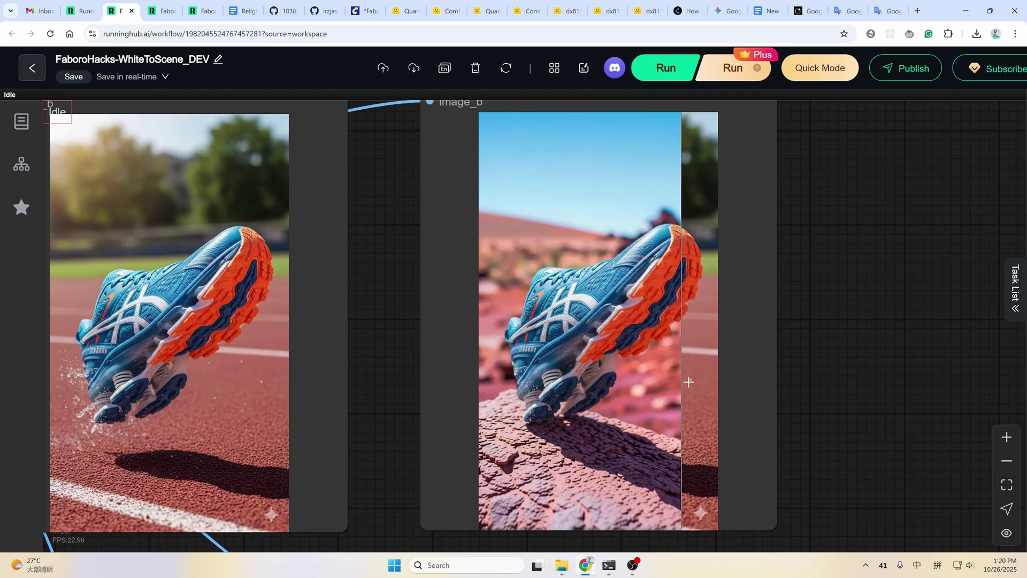
scroll(720, 384, down, 3)
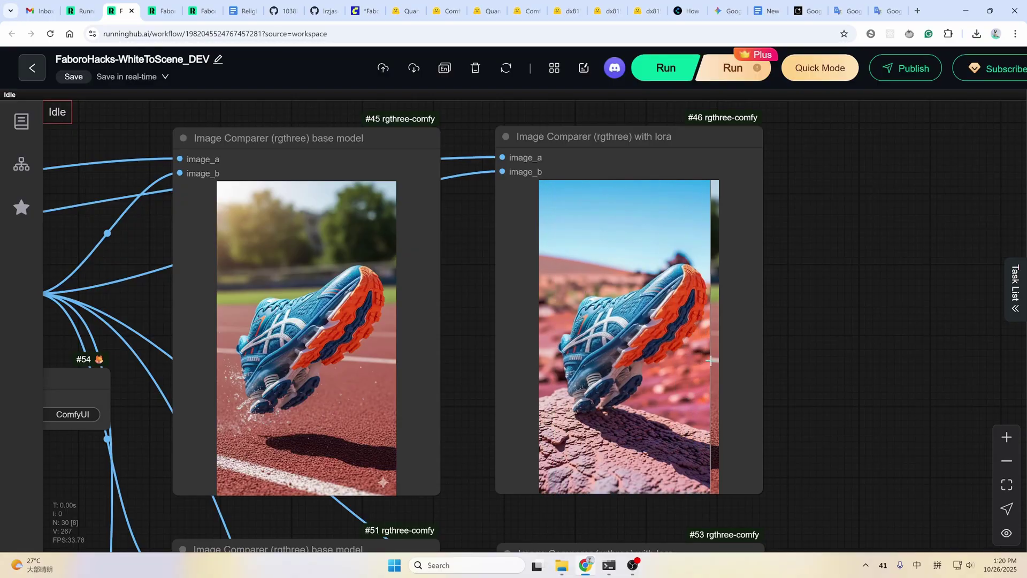
Inspect the handbag source in Load Image2 and compare its base model and with-lora results in the Image Comparer nodes
scroll(588, 360, down, 5)
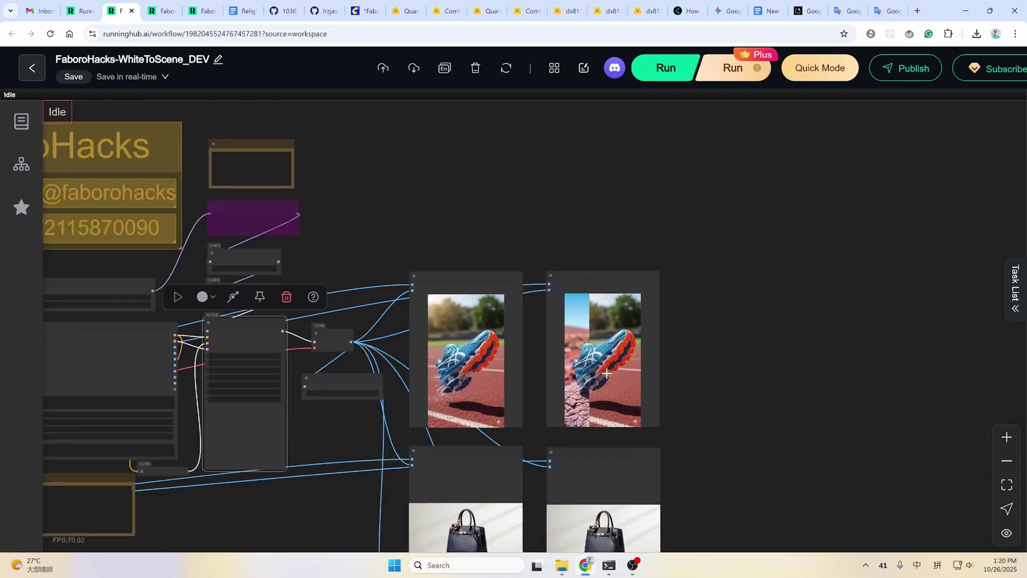
scroll(615, 356, down, 4)
scroll(615, 355, left, 7)
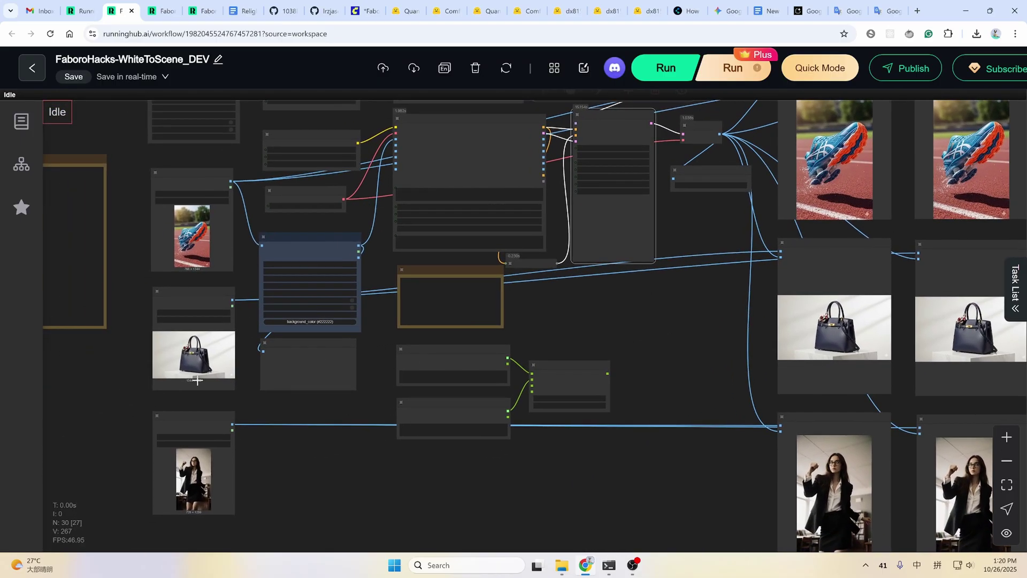
scroll(188, 367, up, 5)
scroll(300, 322, up, 3)
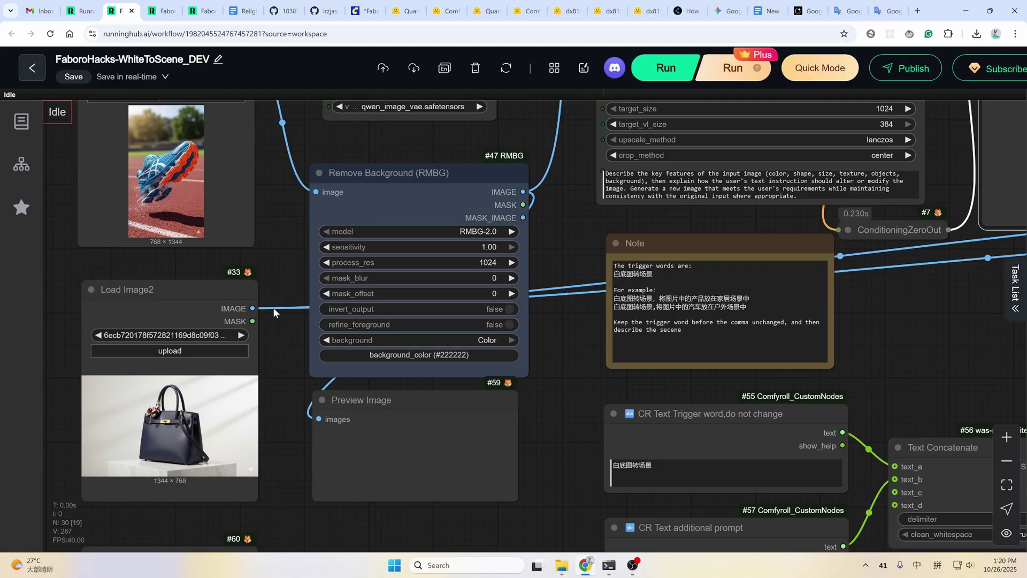
scroll(565, 383, right, 20)
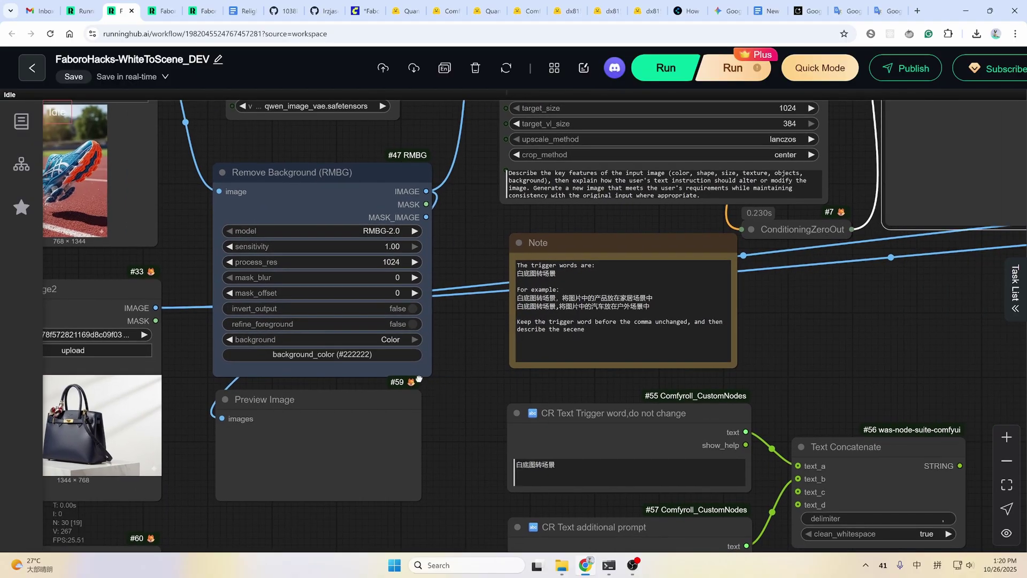
scroll(243, 327, right, 3)
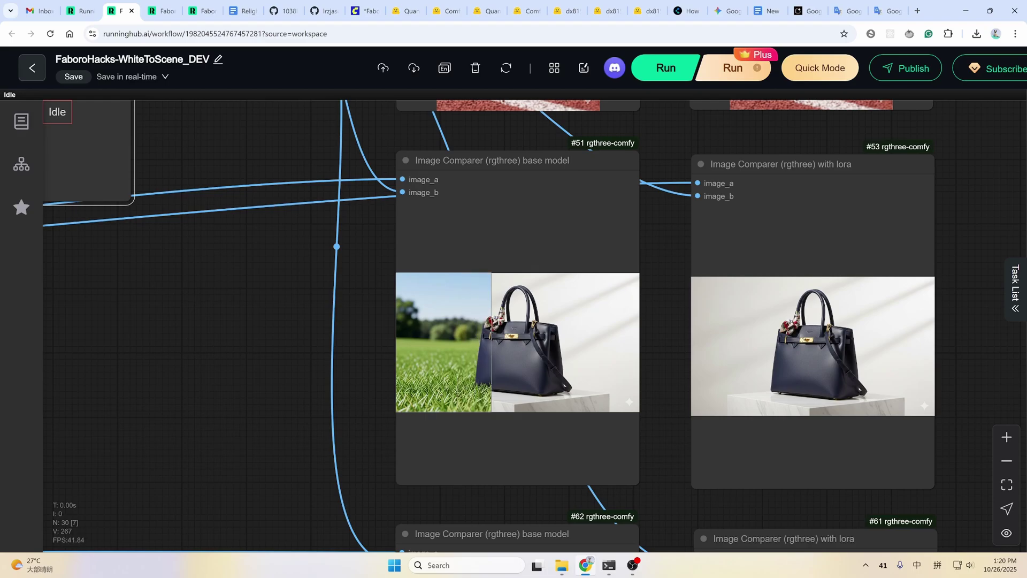
scroll(624, 336, up, 5)
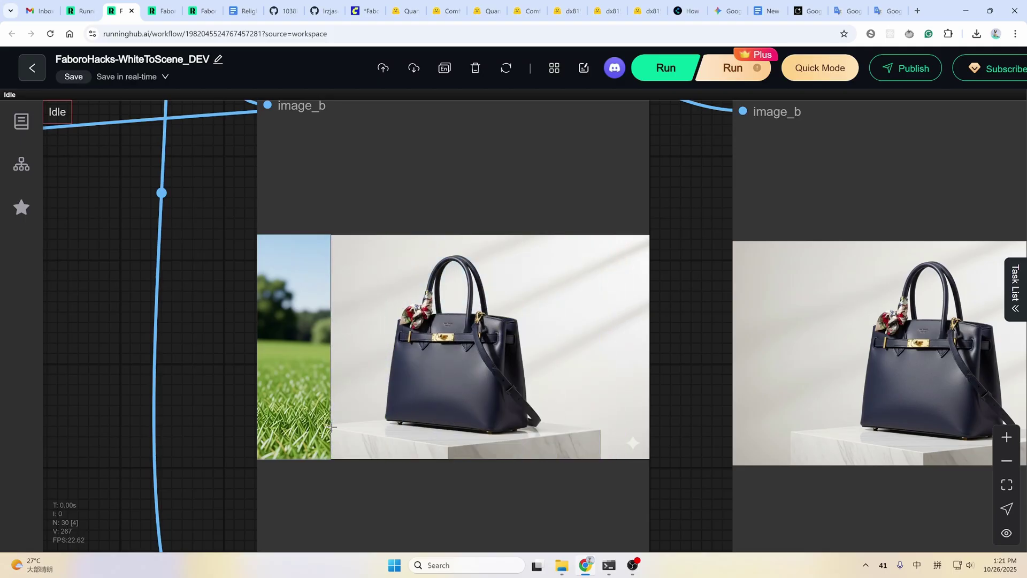
scroll(456, 402, down, 3)
drag(455, 403, 430, 402)
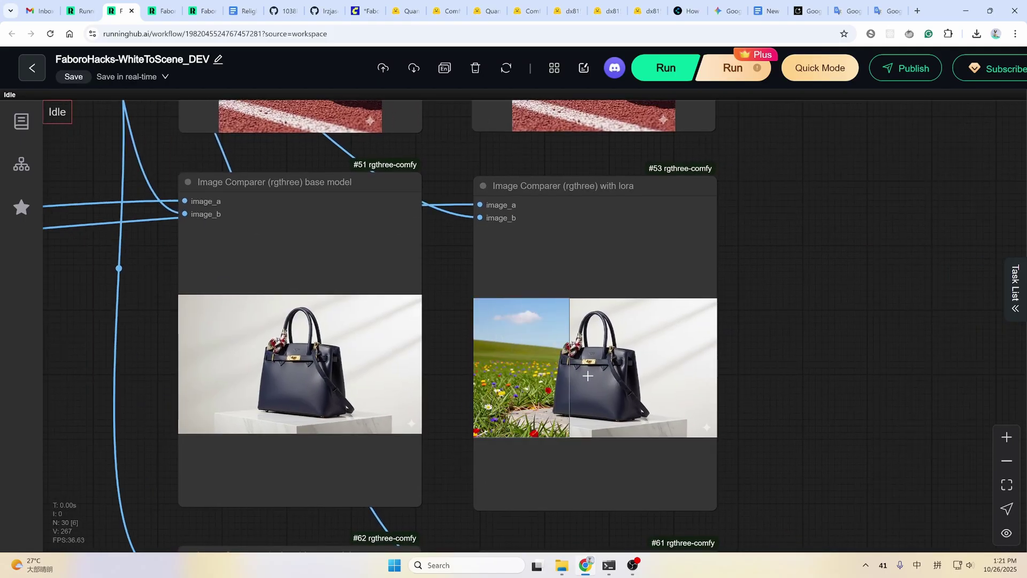
scroll(660, 381, up, 4)
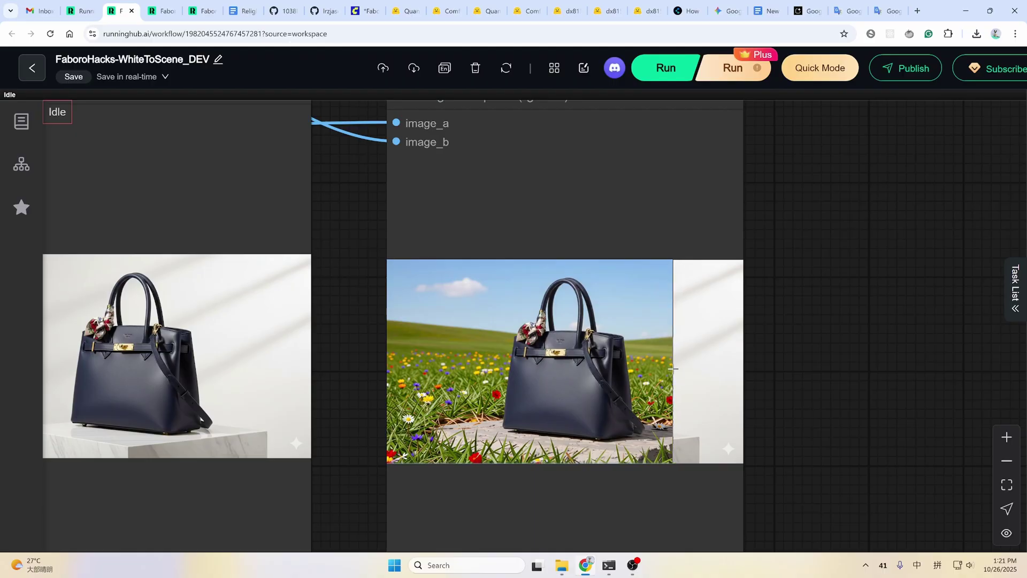
scroll(615, 399, down, 4)
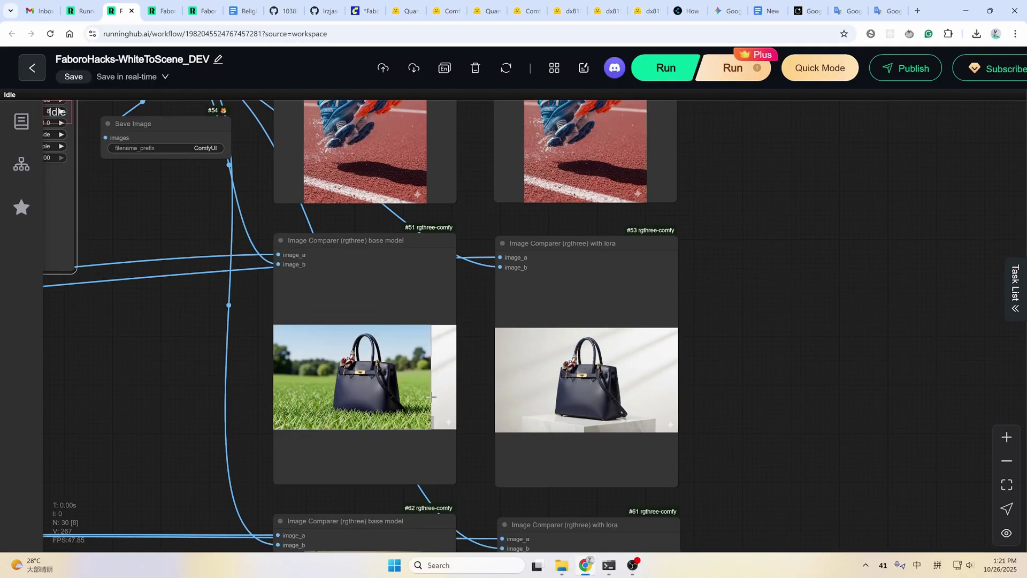
Inspect the source image of the woman and the additional prompt, and examine her base model result in the Image Comparer
drag(731, 272, 995, 297)
drag(465, 427, 505, 385)
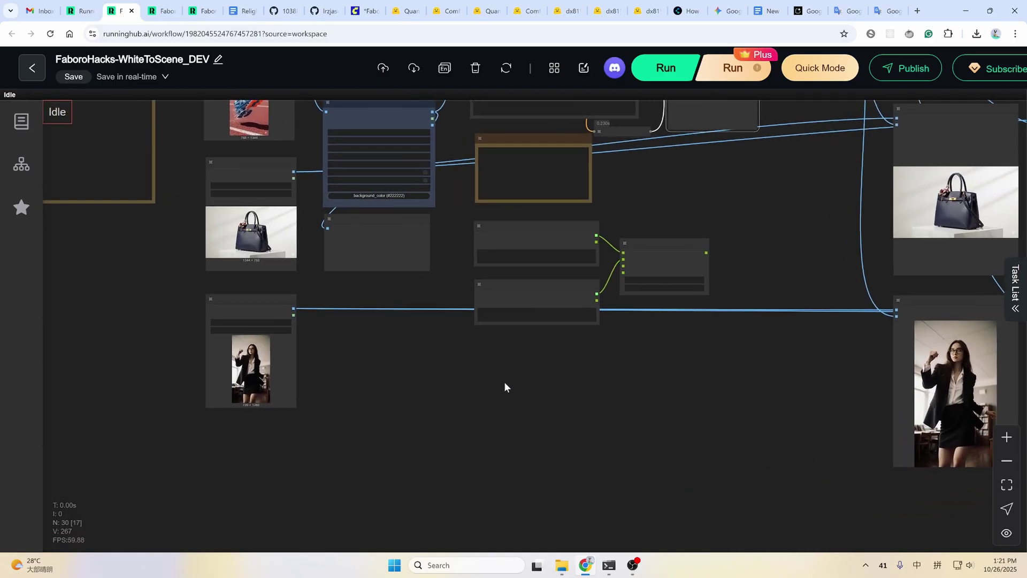
scroll(227, 348, up, 7)
scroll(424, 344, up, 3)
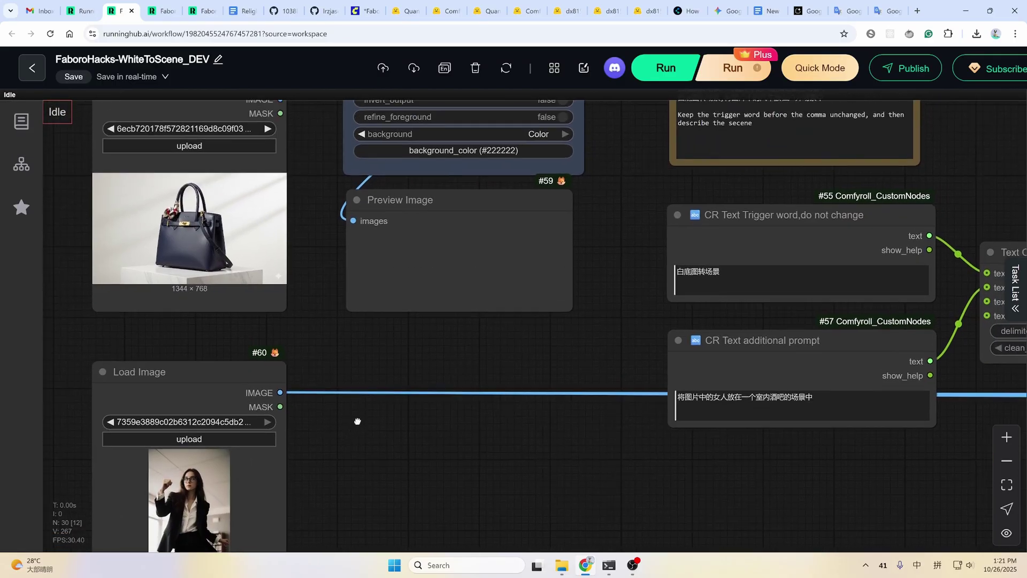
scroll(470, 465, right, 15)
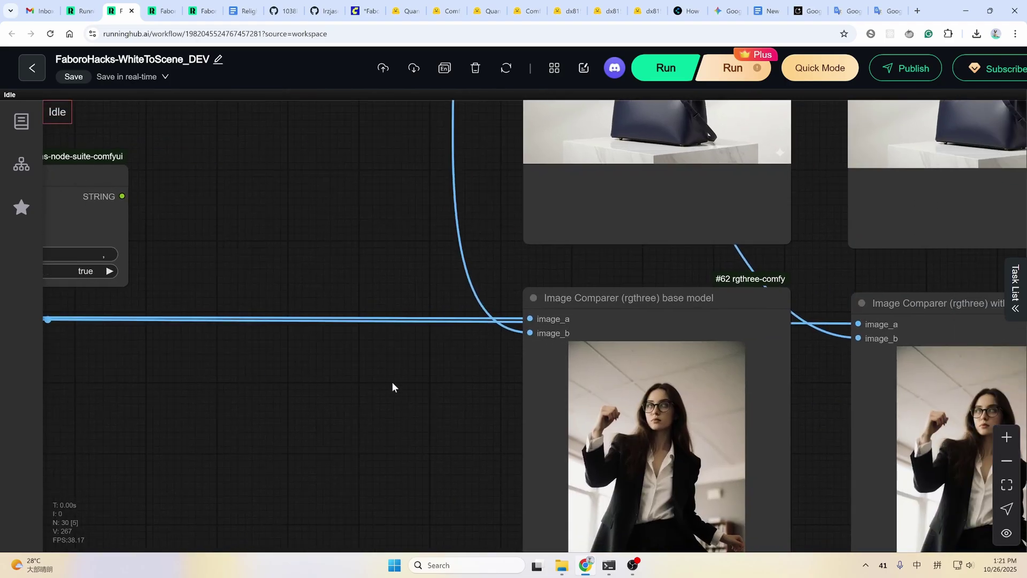
drag(392, 381, 303, 284)
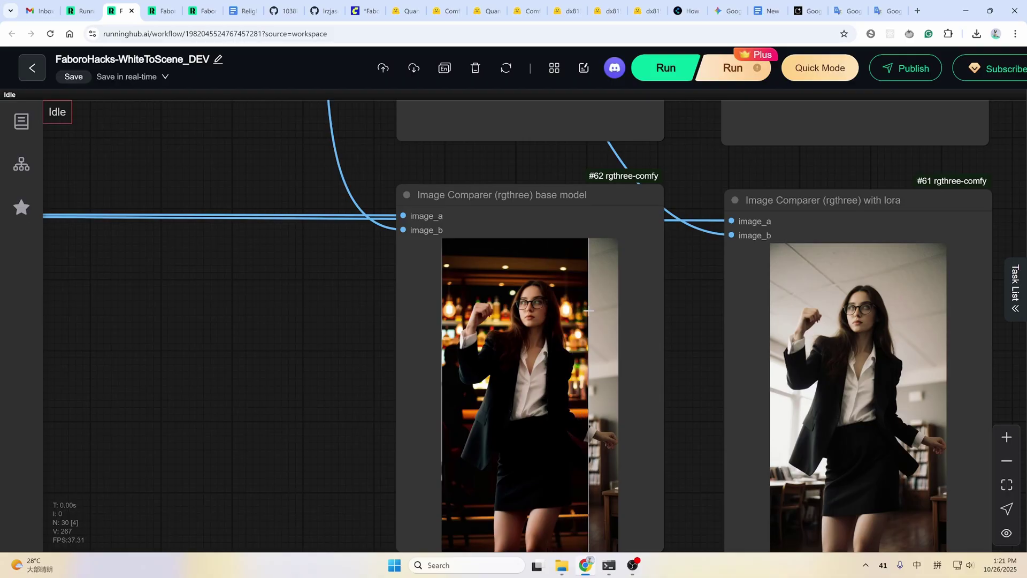
scroll(585, 327, up, 4)
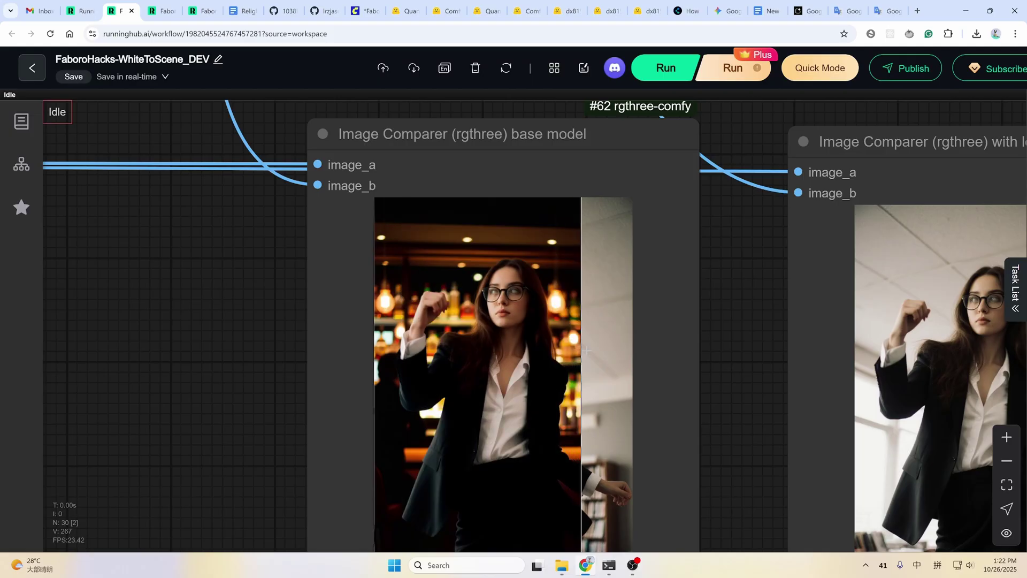
scroll(619, 362, down, 6)
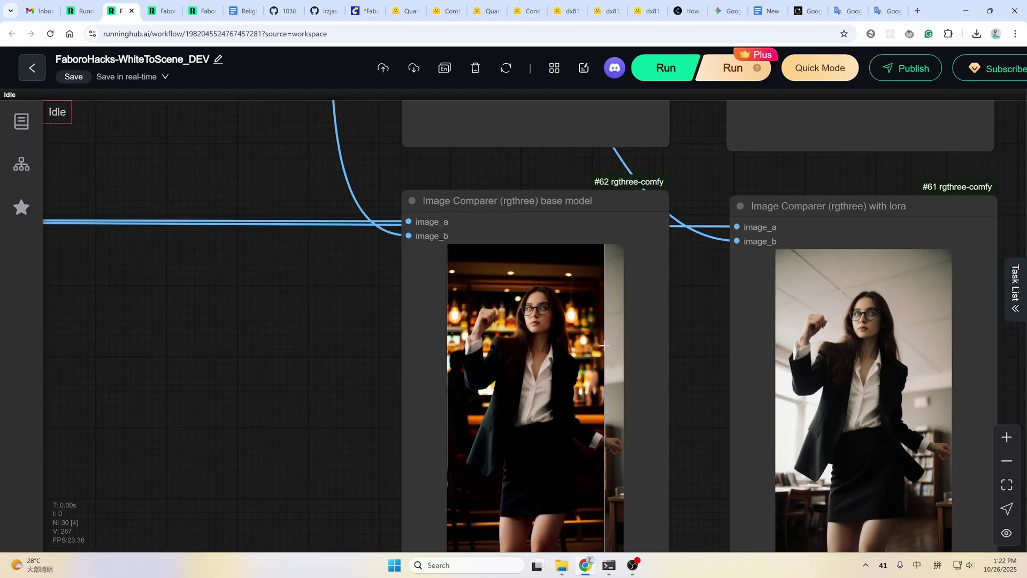
scroll(574, 351, up, 6)
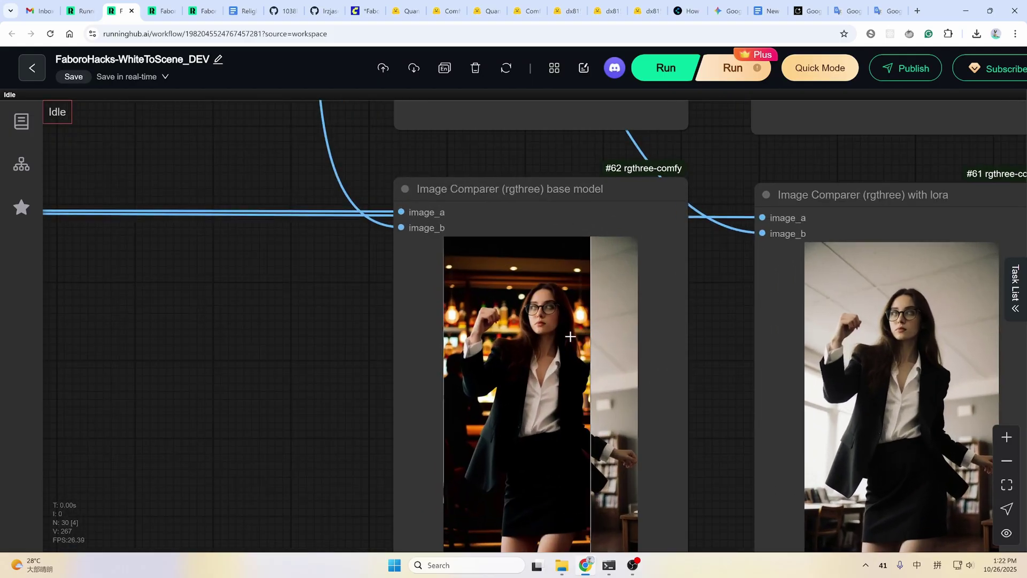
scroll(588, 350, up, 3)
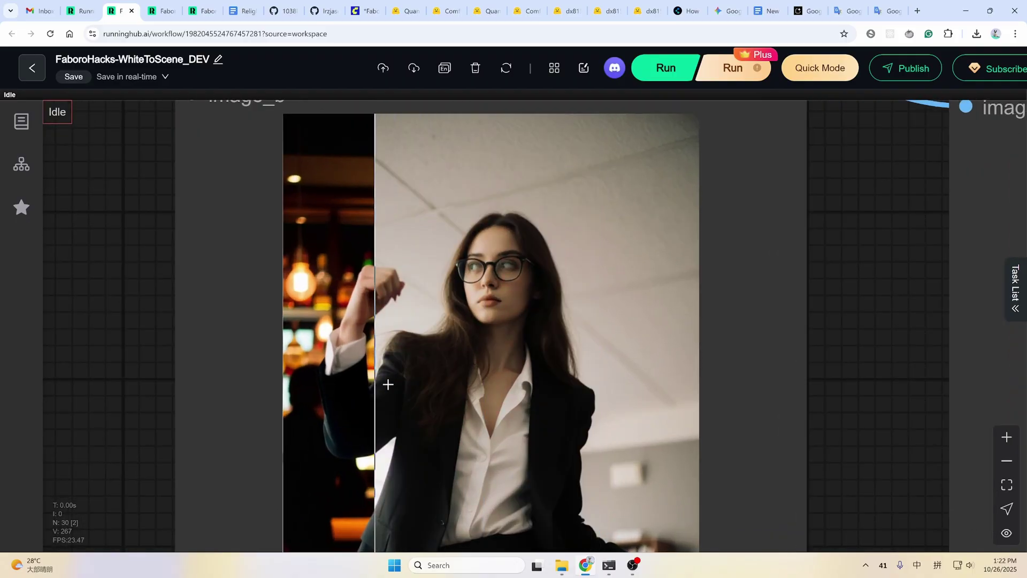
scroll(623, 369, down, 1)
scroll(627, 373, down, 3)
Re-examine the handbag and running shoe base model results in their Image Comparer nodes
scroll(741, 244, up, 10)
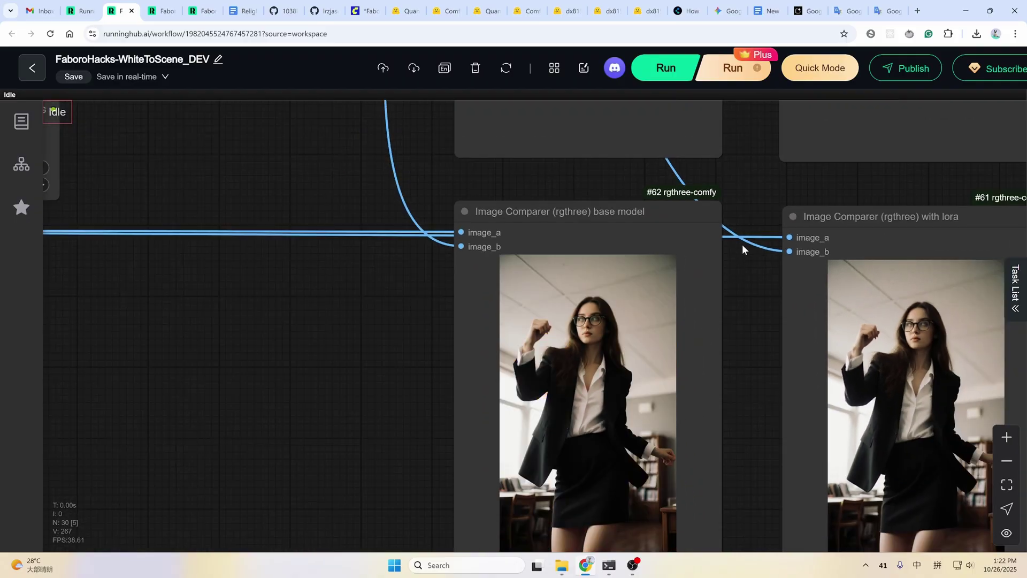
scroll(578, 314, up, 3)
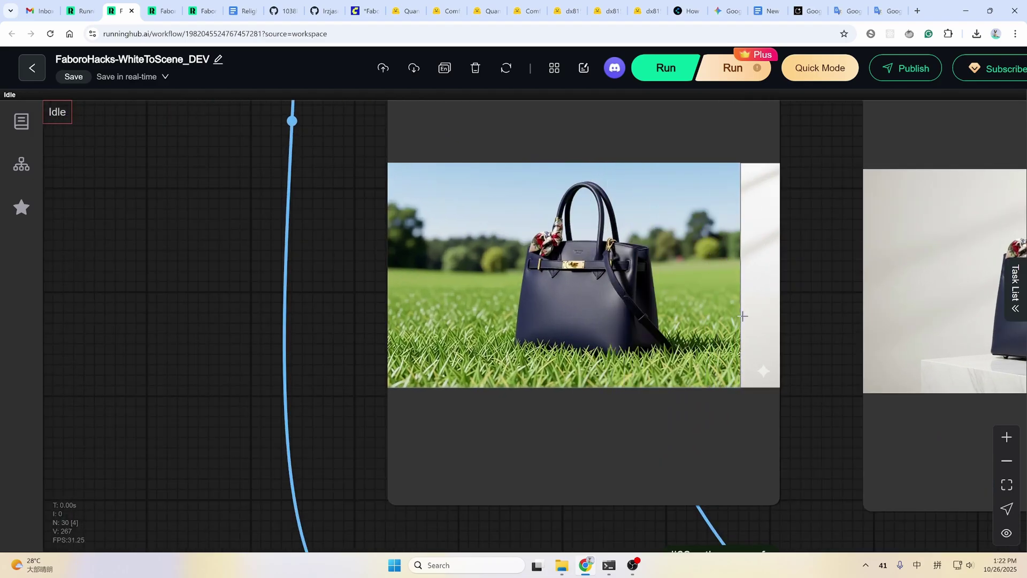
scroll(752, 315, down, 3)
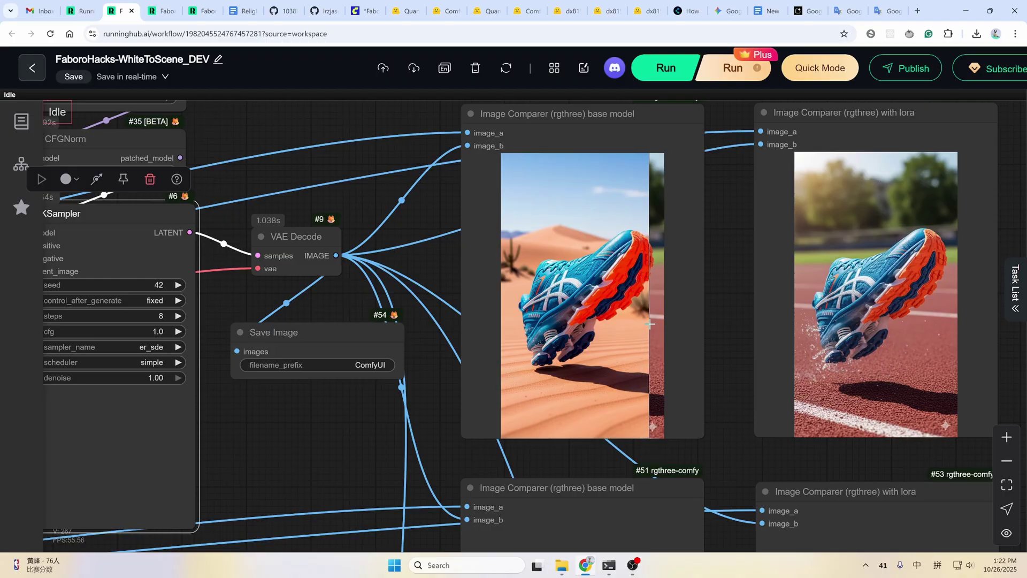
scroll(651, 284, up, 5)
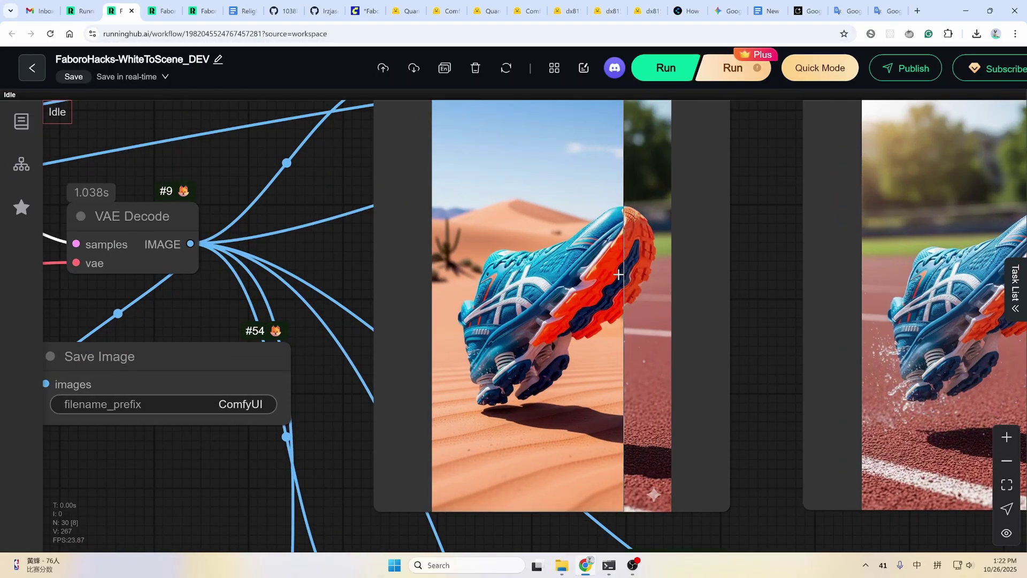
Review the base model results for the woman, the handbag and the running shoe in their Image Comparer nodes
scroll(598, 333, down, 5)
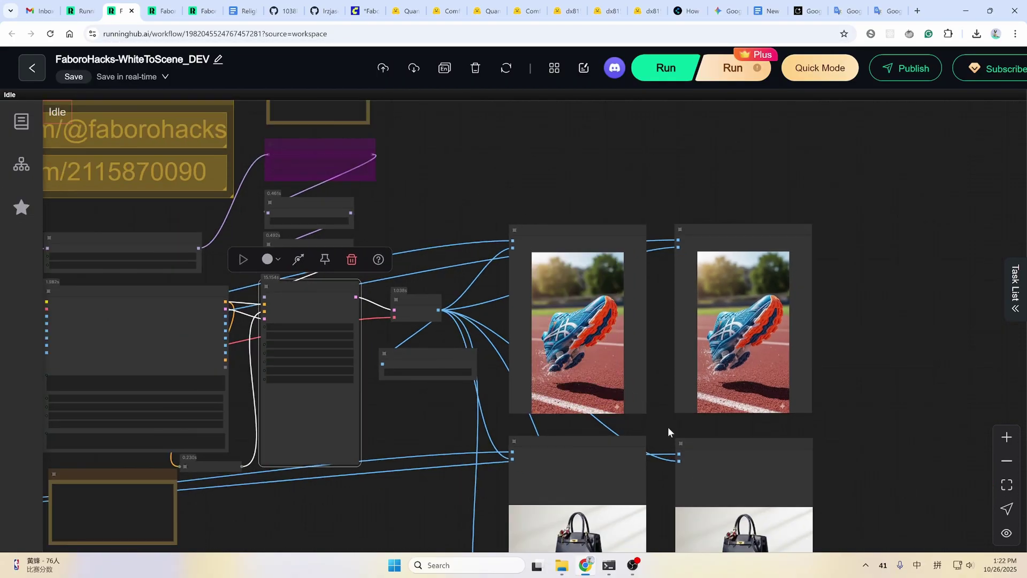
drag(668, 425, 457, 282)
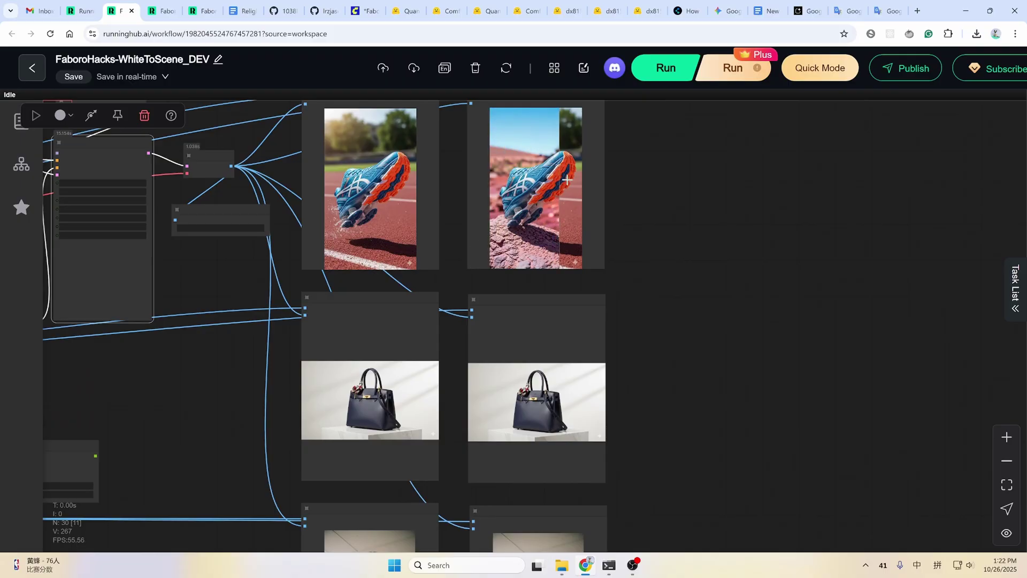
scroll(630, 286, up, 3)
scroll(630, 287, down, 2)
drag(658, 315, 648, 133)
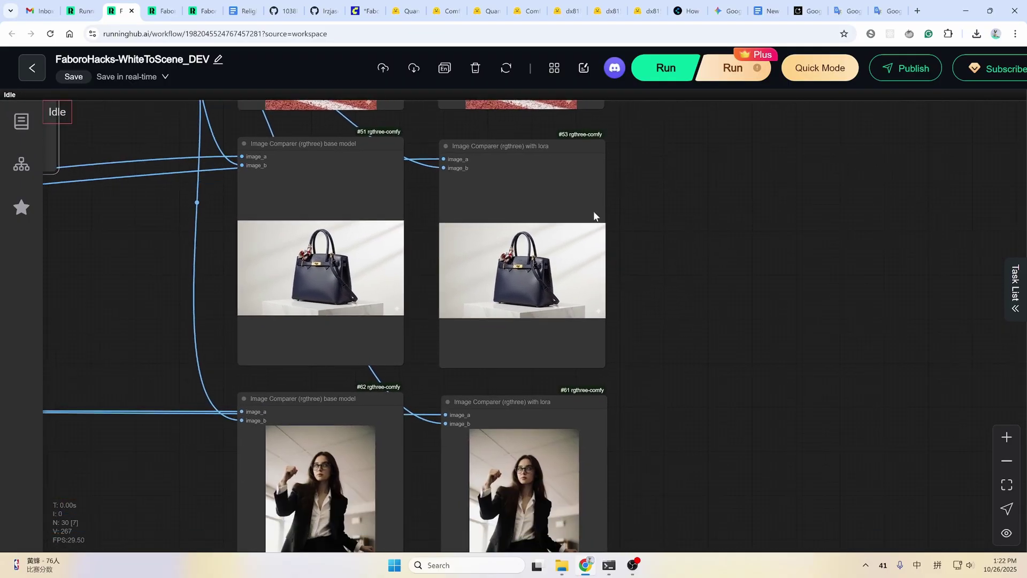
drag(718, 354, 748, 249)
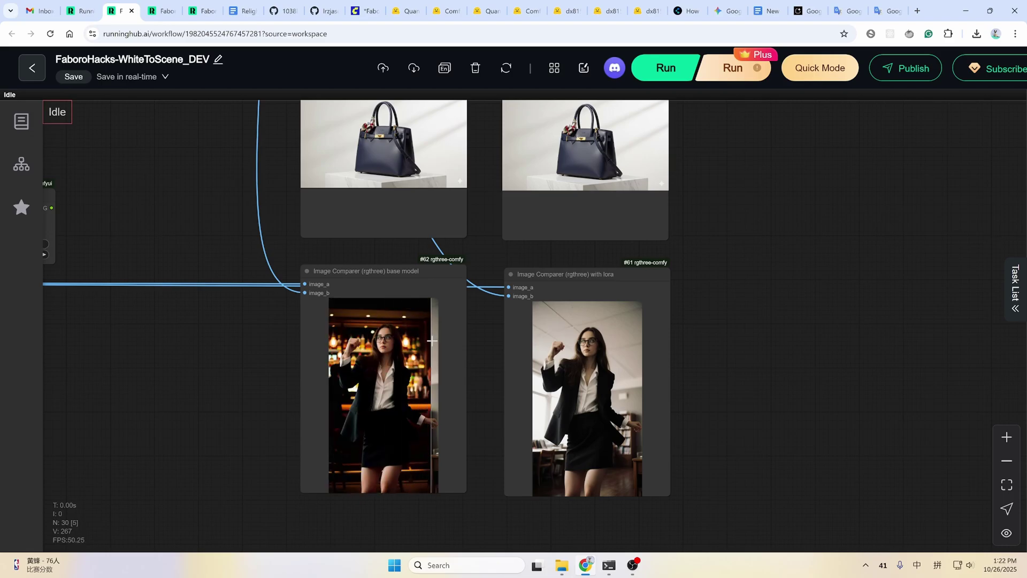
scroll(300, 214, up, 5)
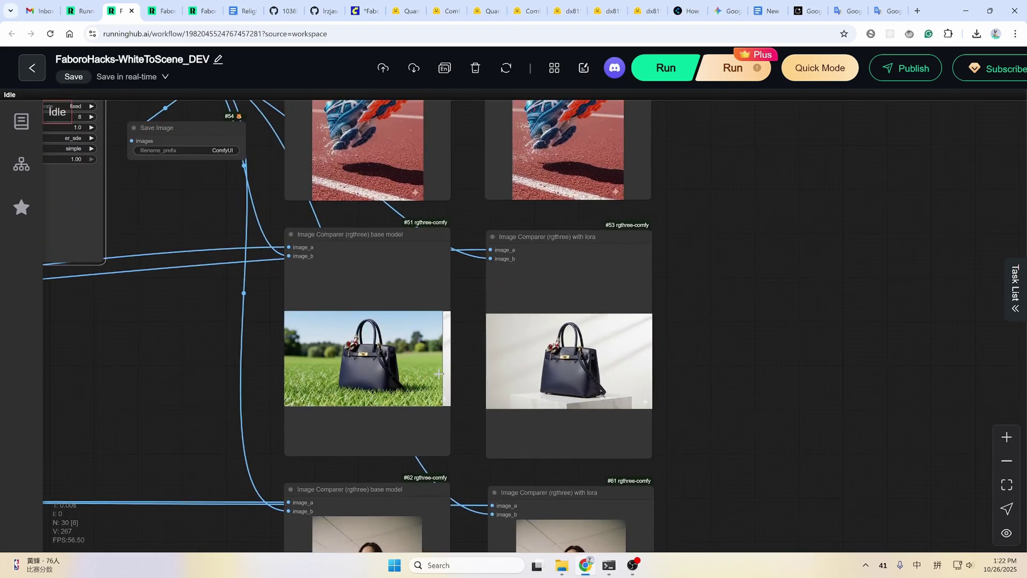
scroll(275, 154, up, 2)
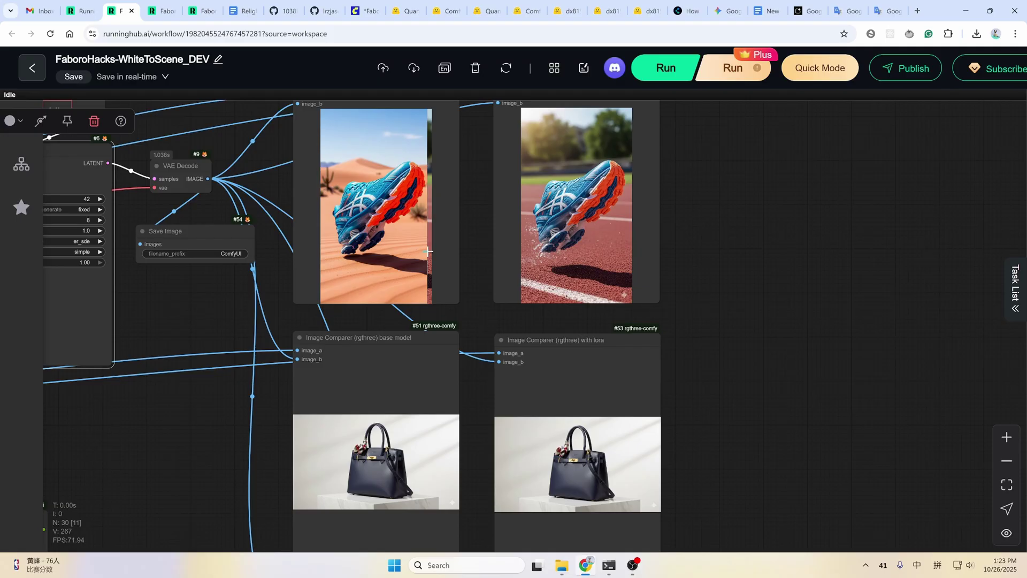
Inspect the running shoe's with-lora result up close against the original in its Image Comparer
scroll(686, 318, up, 1)
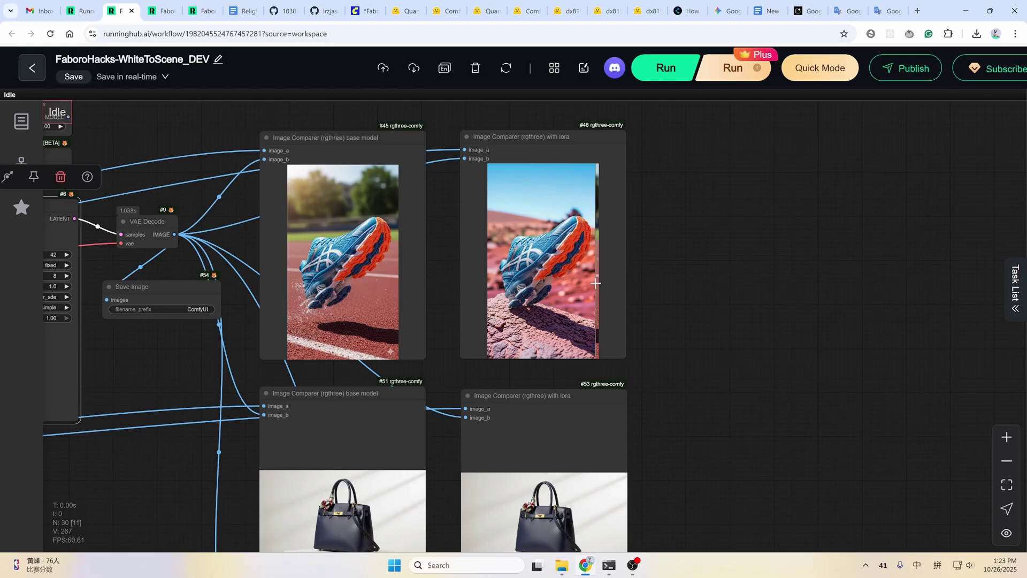
scroll(581, 241, up, 5)
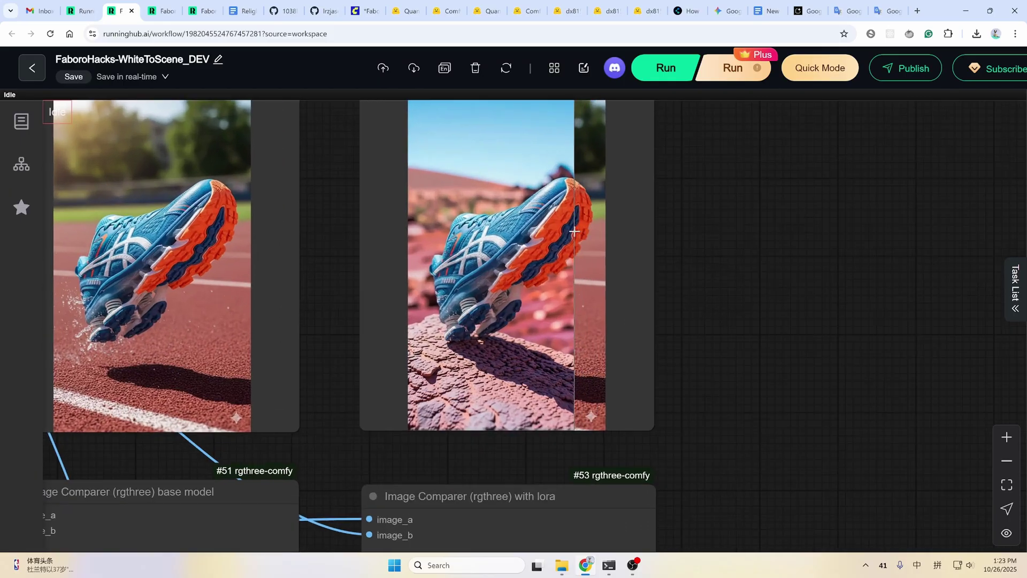
scroll(574, 232, up, 3)
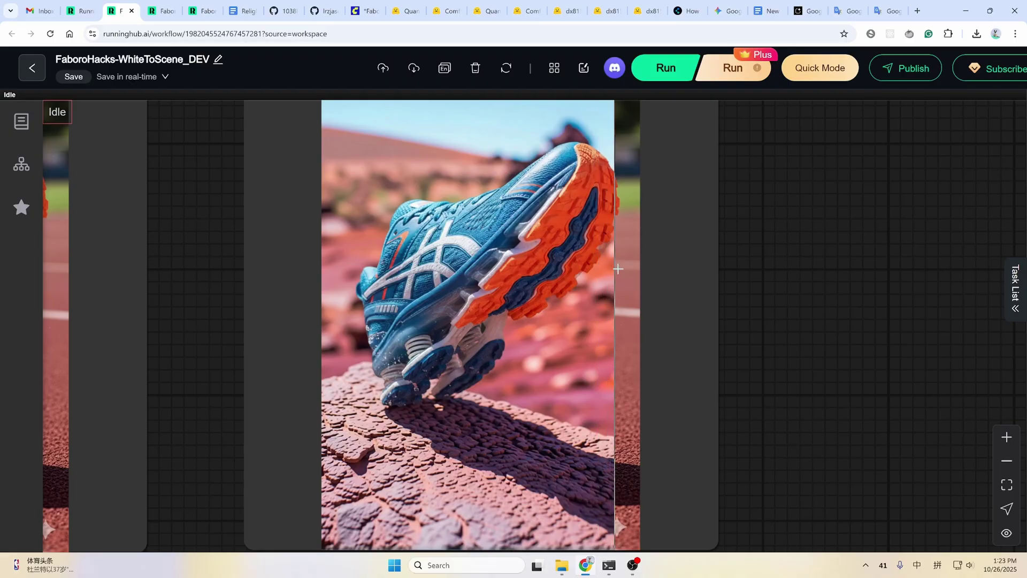
scroll(618, 268, down, 1)
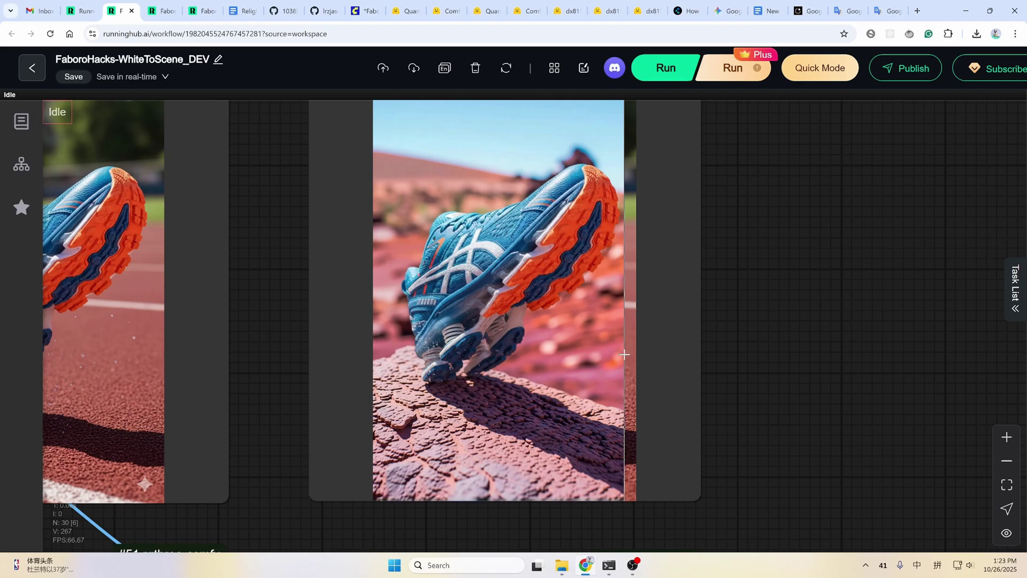
scroll(510, 296, down, 5)
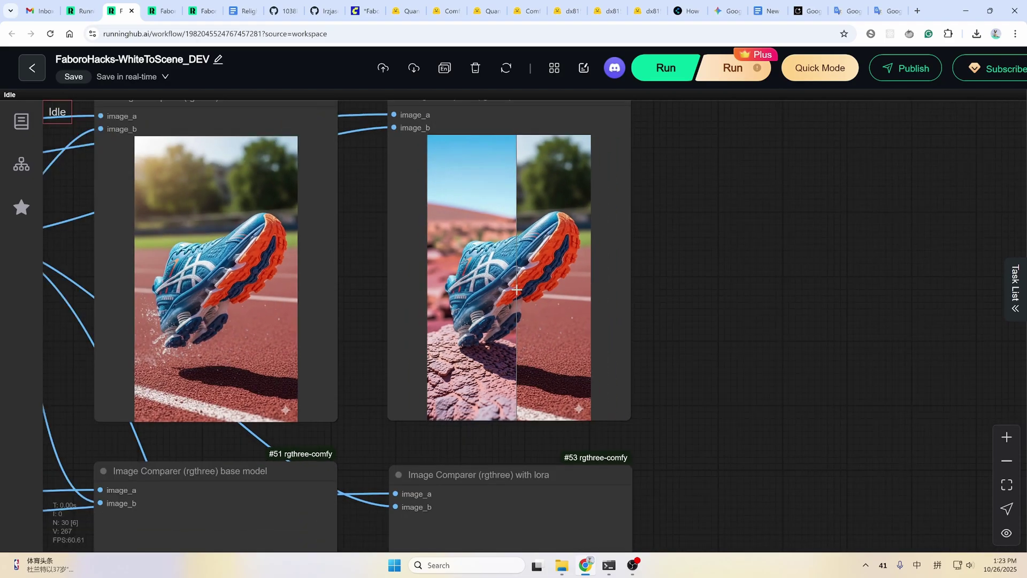
scroll(511, 296, down, 3)
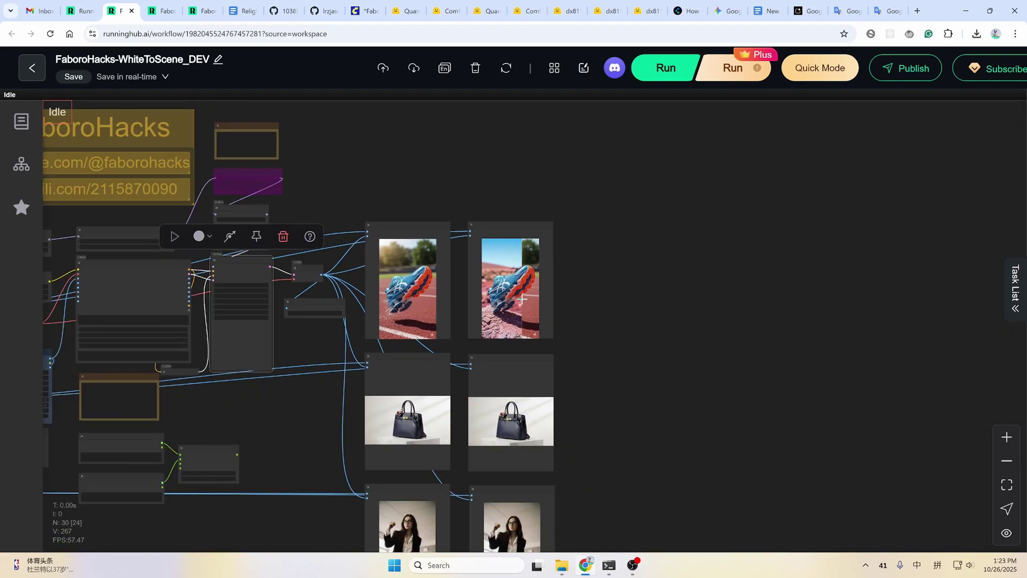
Examine the woman's with-lora result and recheck the handbag and running shoe comparisons in the Image Comparer nodes
drag(587, 394, 612, 323)
scroll(496, 439, up, 3)
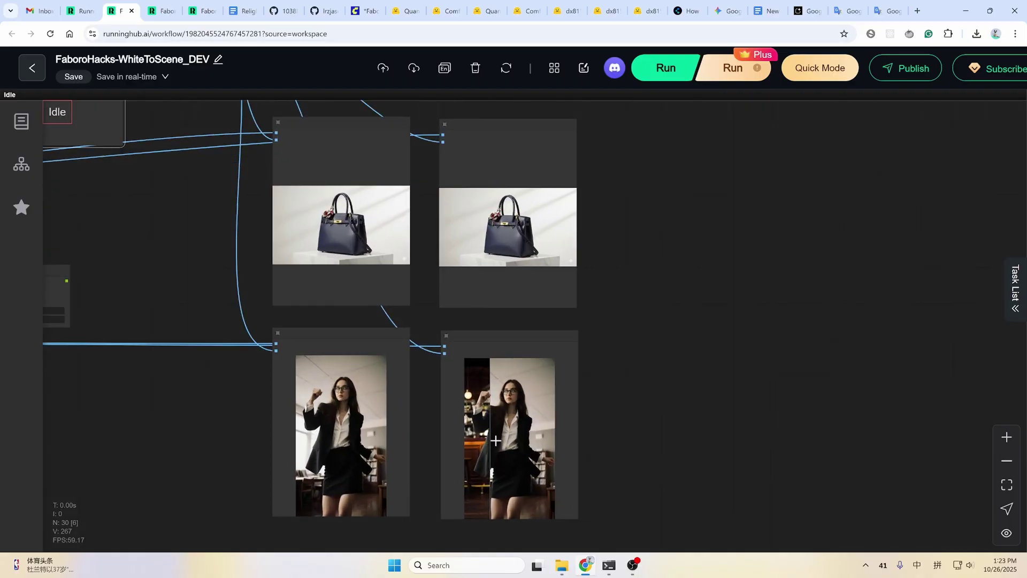
scroll(496, 440, up, 2)
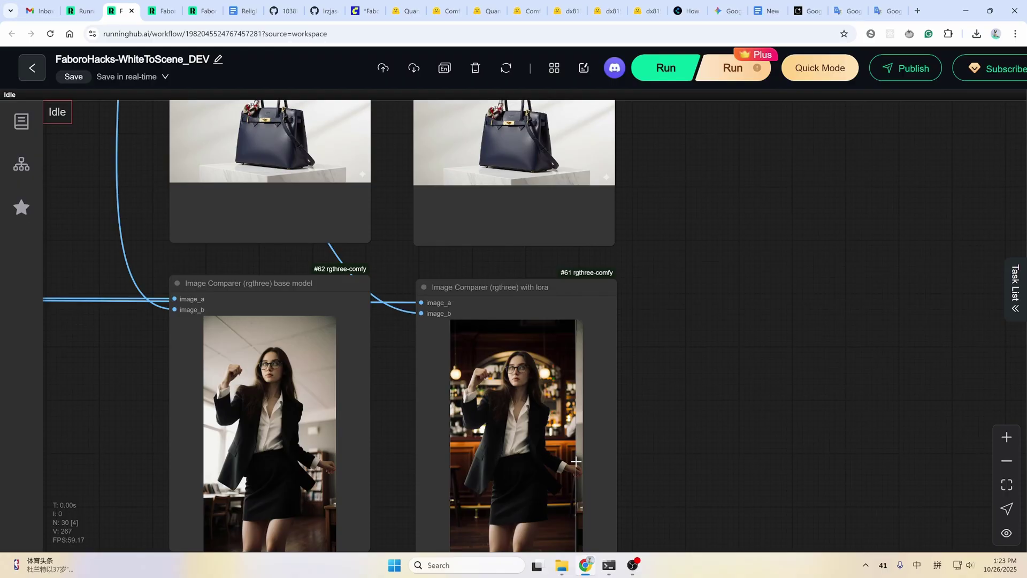
scroll(575, 461, down, 8)
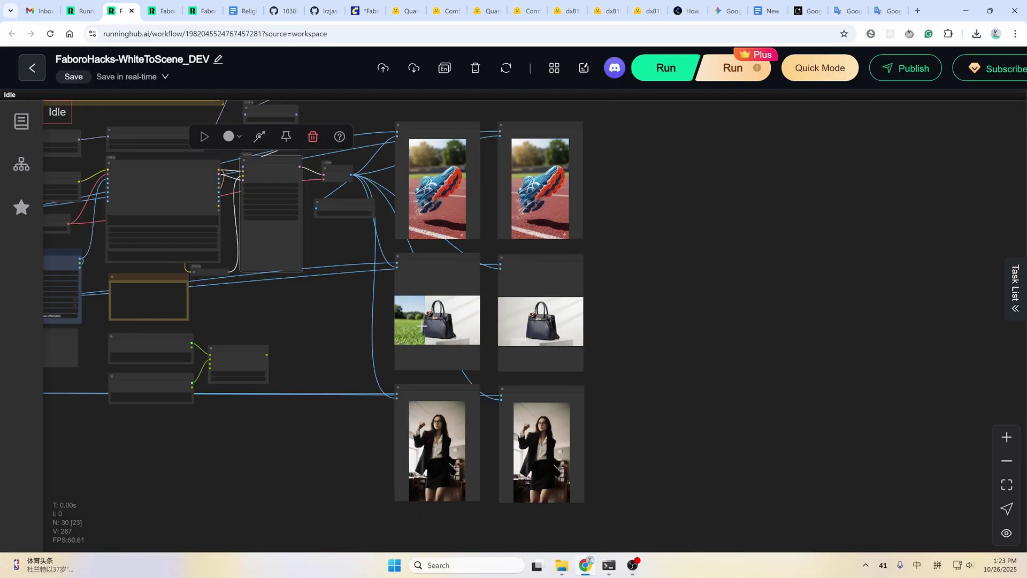
scroll(540, 347, up, 3)
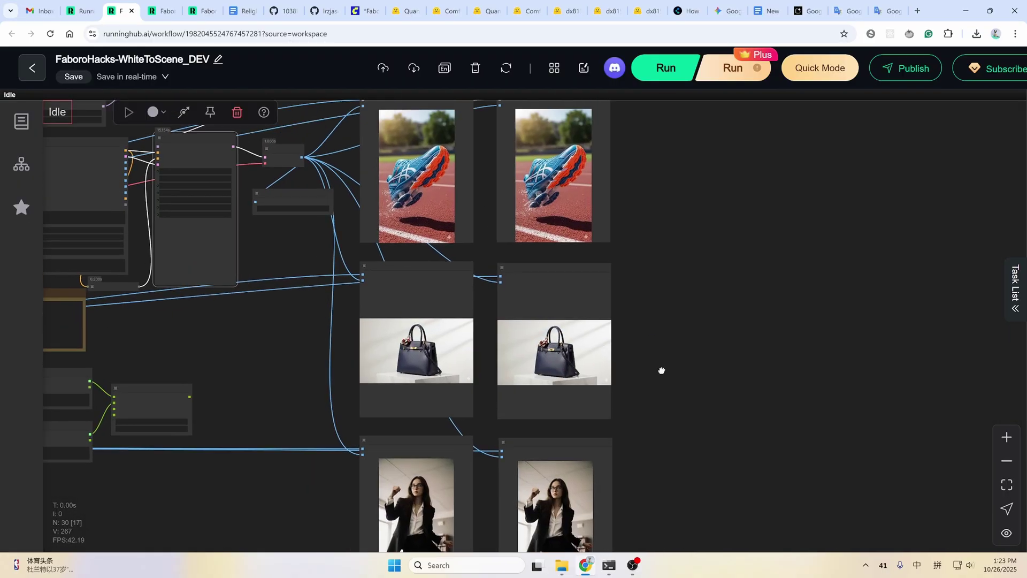
drag(660, 369, 637, 402)
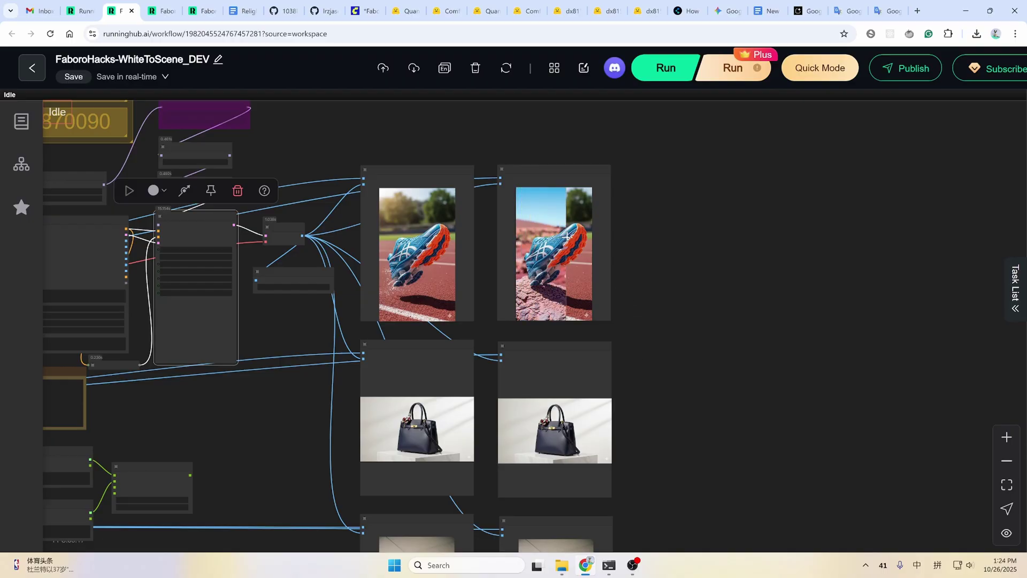
scroll(575, 238, up, 5)
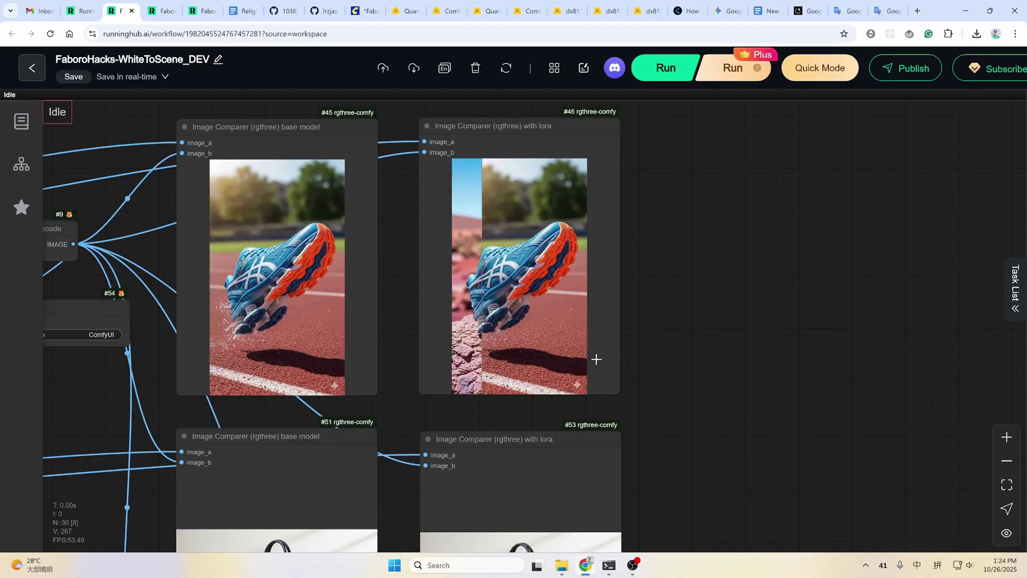
drag(690, 436, 626, 309)
scroll(680, 393, down, 4)
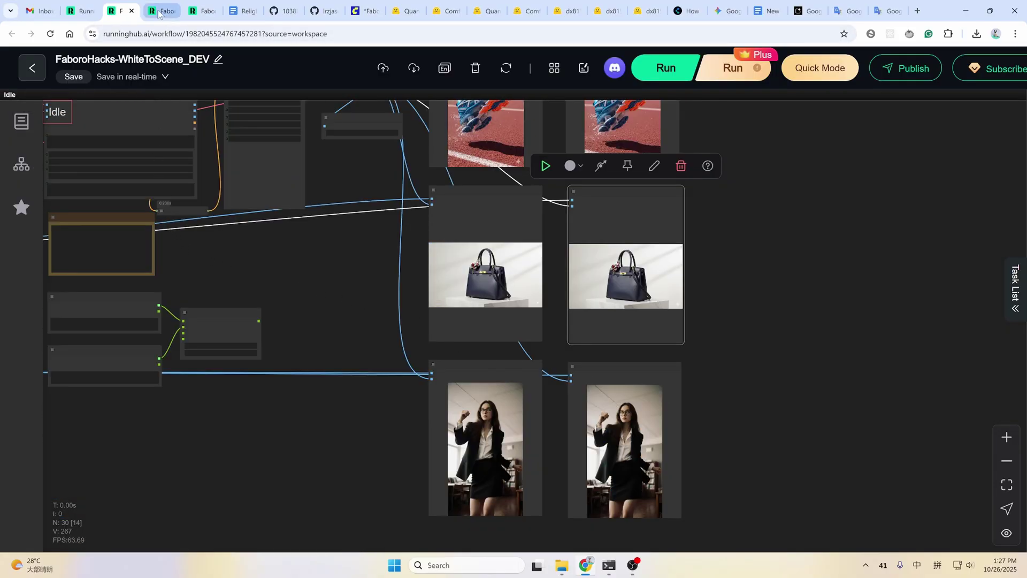
Switch to the FaboroHacks-Qwen-Edit-Fusion_DEV workflow and examine its layout, model loaders and trigger word note
click(159, 12)
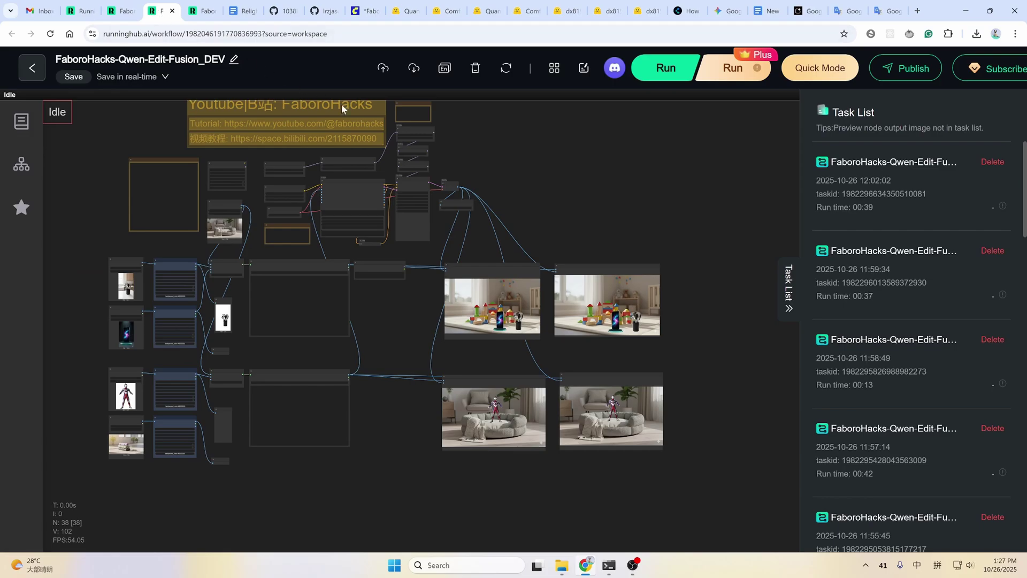
drag(492, 167, 522, 271)
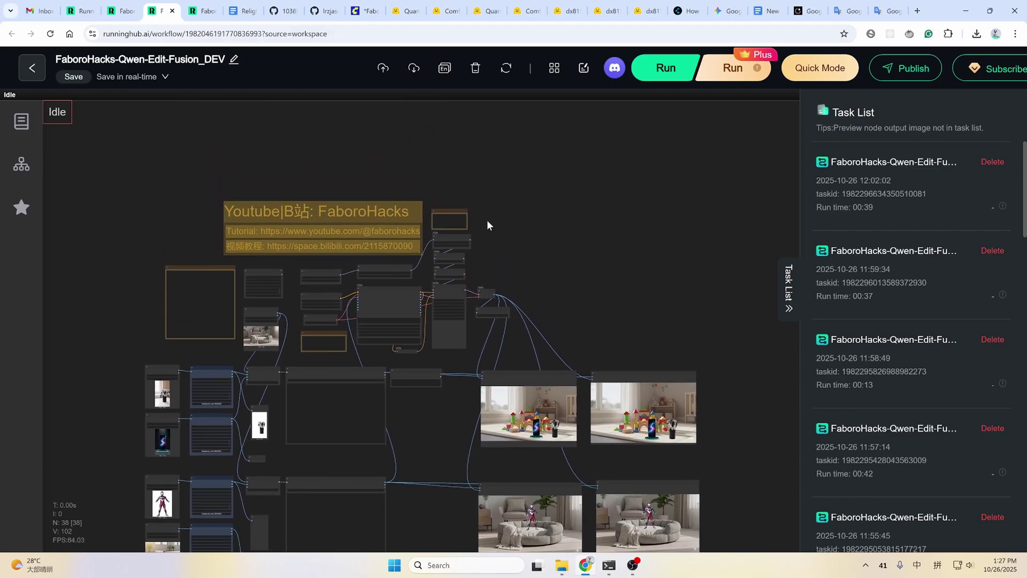
scroll(519, 246, up, 4)
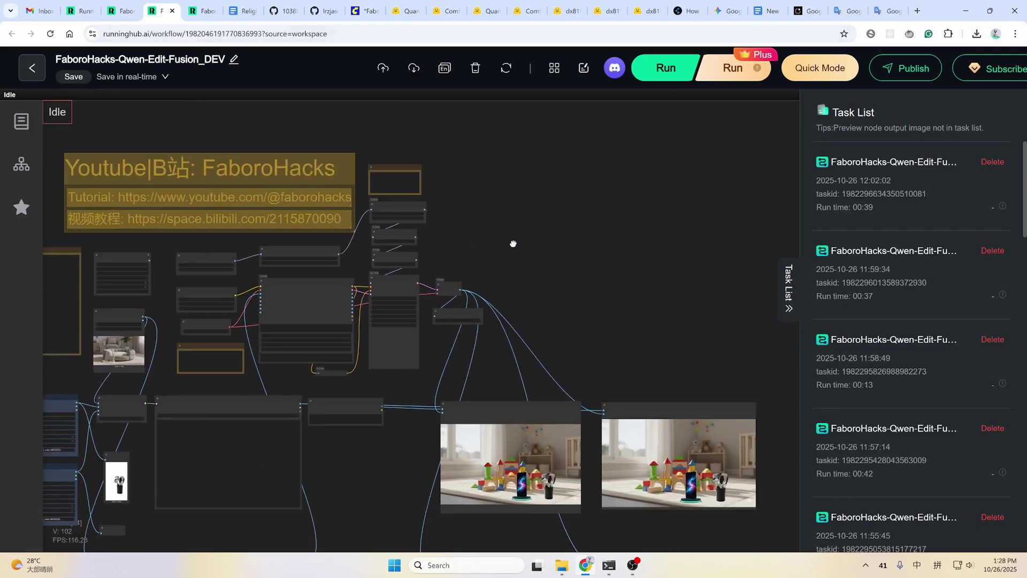
drag(512, 244, 562, 244)
scroll(223, 303, up, 6)
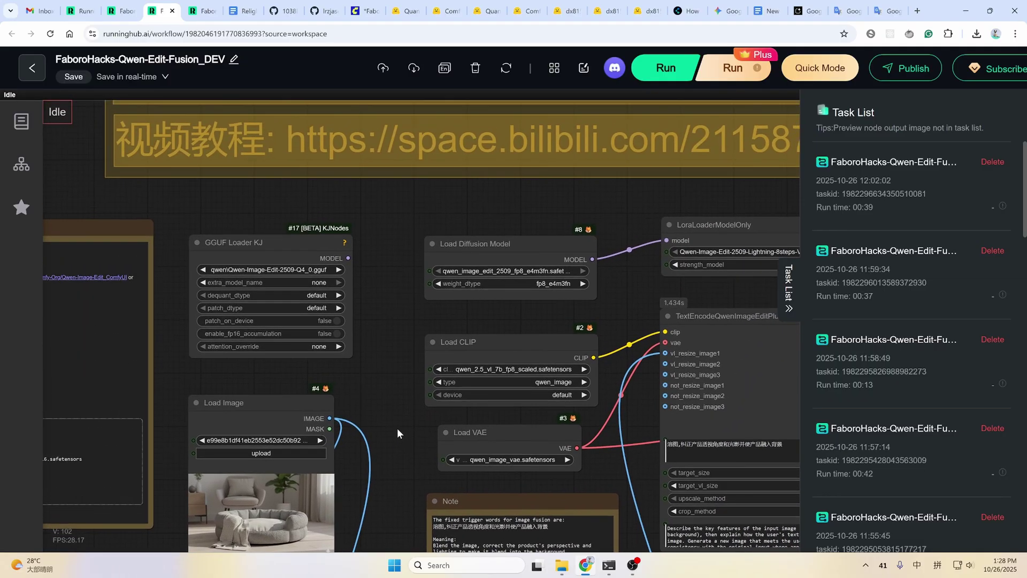
scroll(371, 294, down, 5)
scroll(262, 303, up, 3)
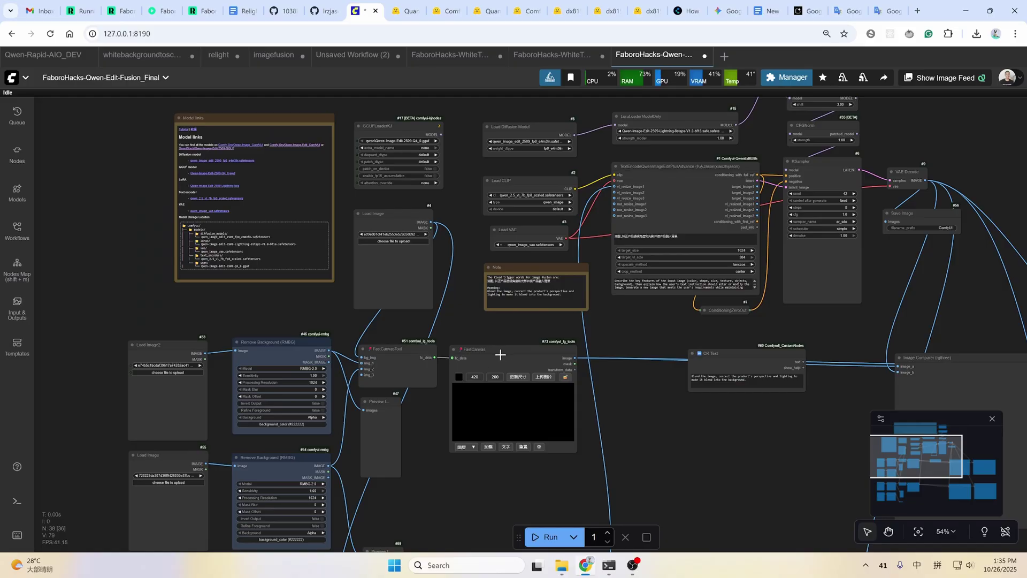
In the FaboroHacks-Qwen-Edit-Fusion_Final workflow, load the toy blocks picture as the background image in the Load Image node feeding FastCanvasTool's bg_img
click(505, 354)
scroll(420, 367, up, 4)
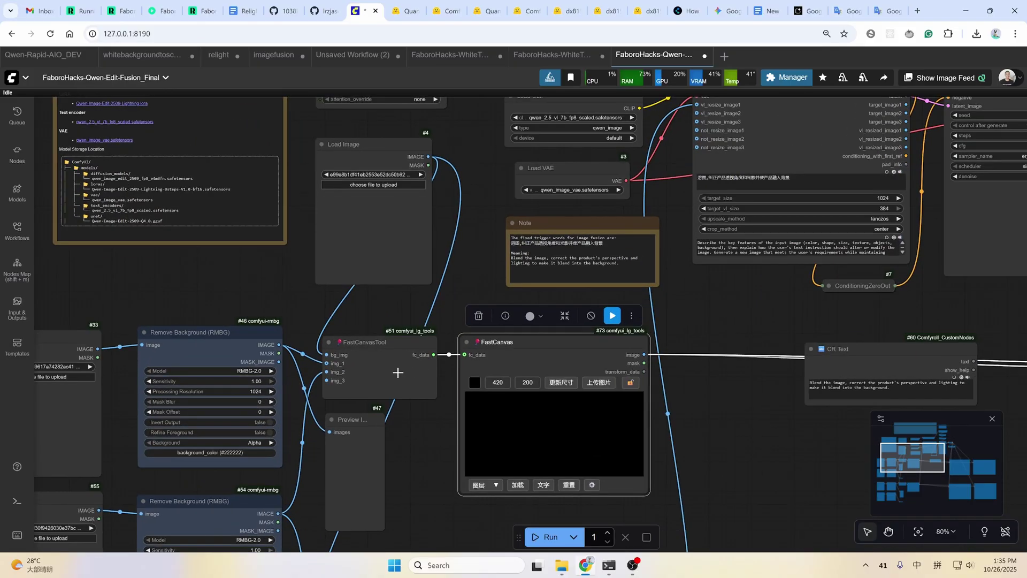
scroll(397, 372, up, 1)
drag(397, 372, 529, 350)
click(719, 372)
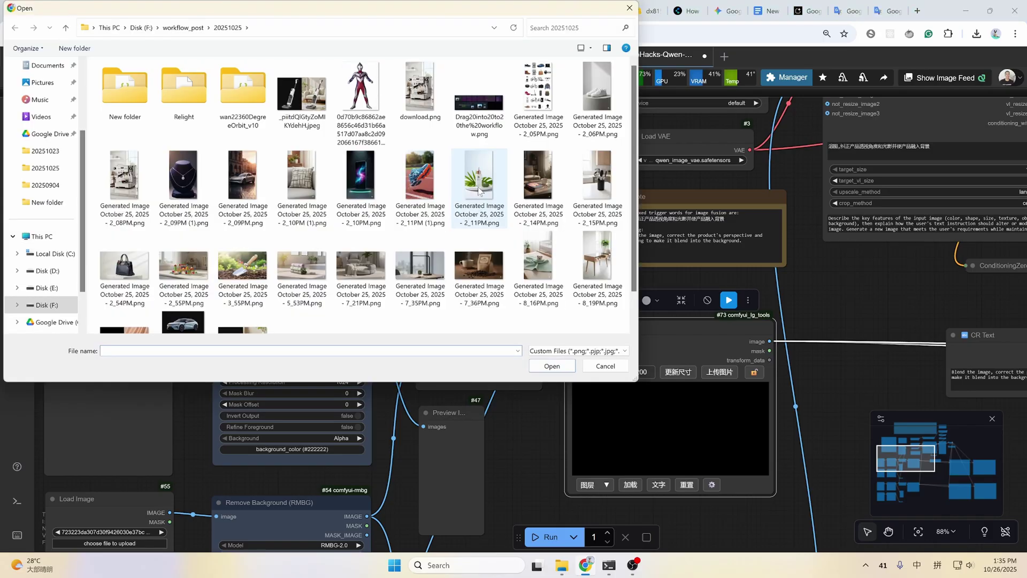
click(373, 270)
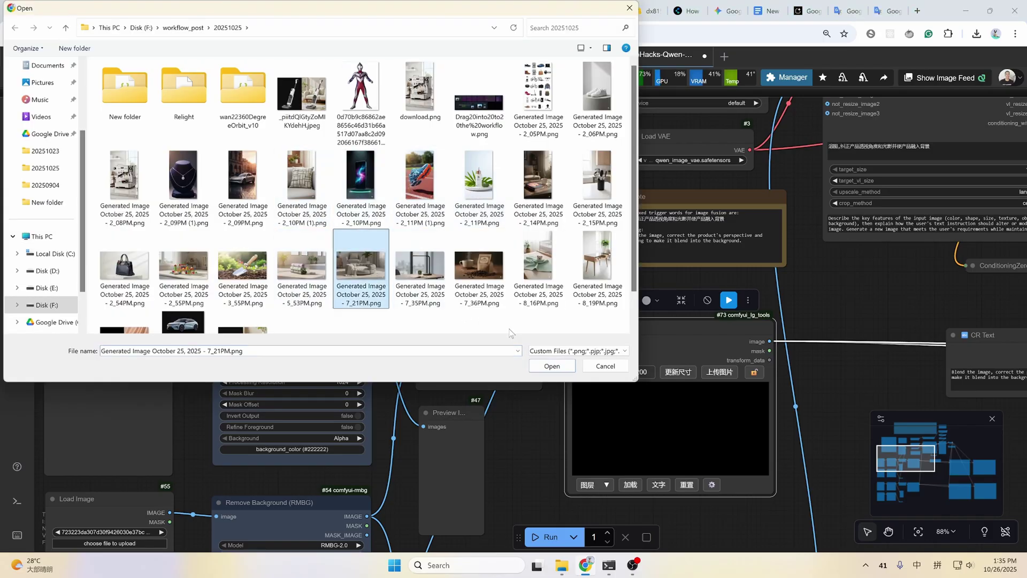
click(552, 366)
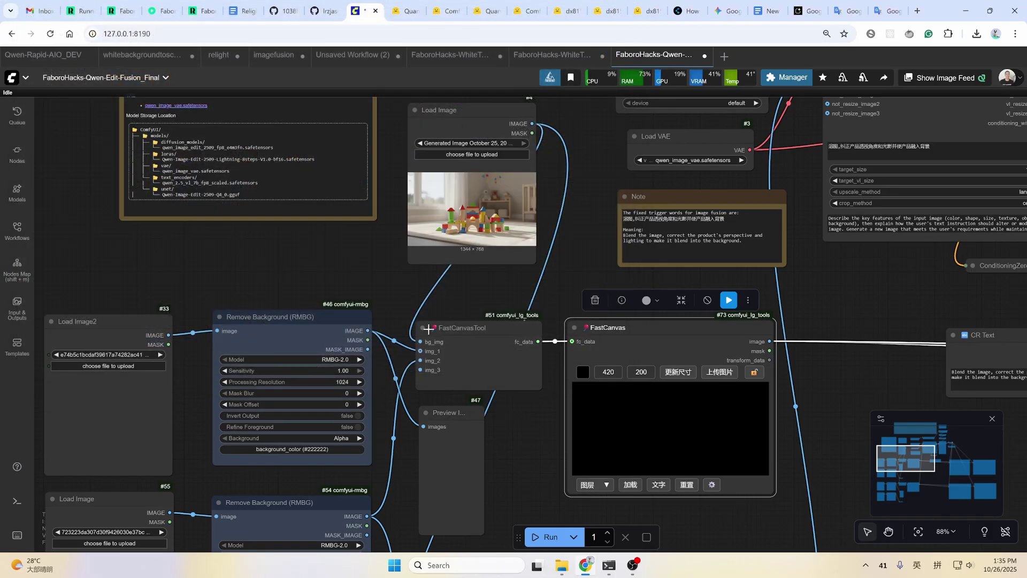
Load Generated Image October 25, 2025 - 2_15PM.png into Load Image2 and the 2_10PM.png phone image into the Load Image node below it
click(132, 366)
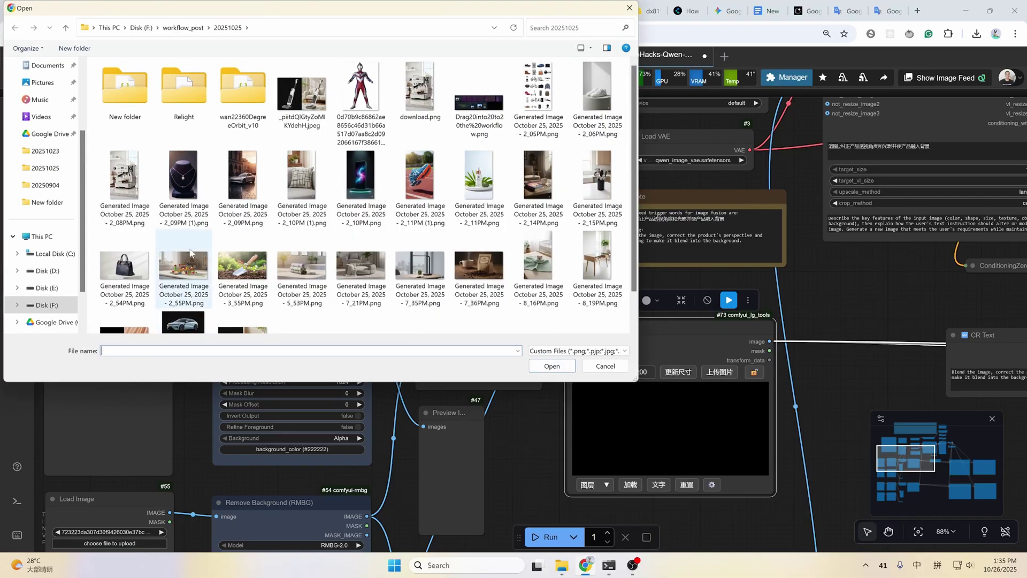
click(597, 182)
click(552, 366)
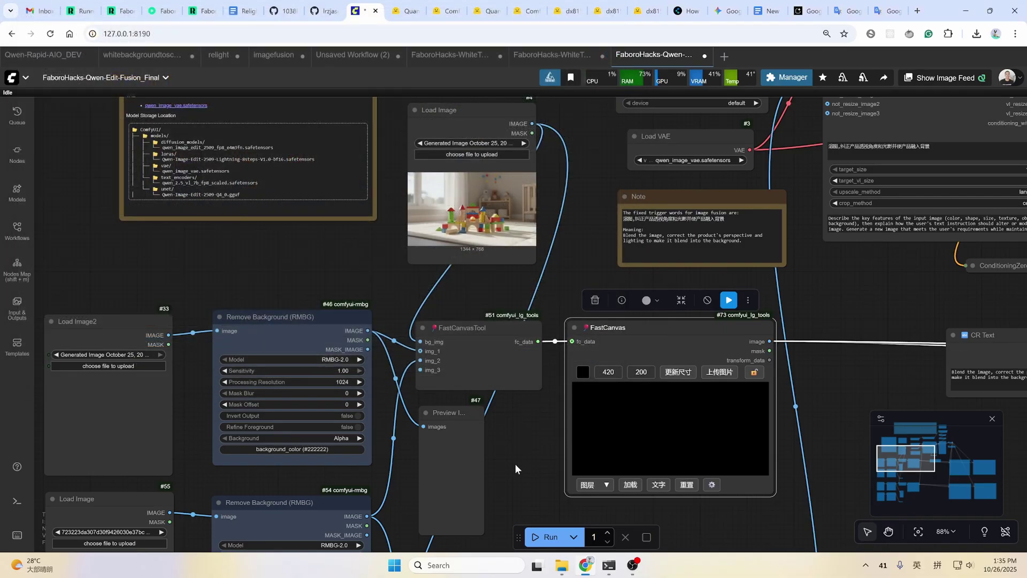
scroll(514, 463, down, 3)
click(237, 406)
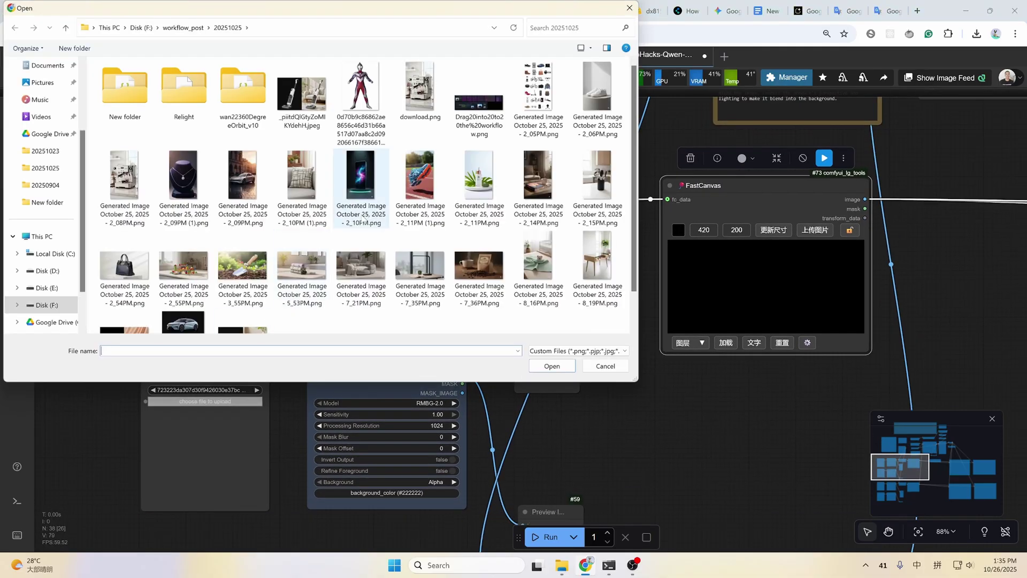
click(361, 181)
click(542, 372)
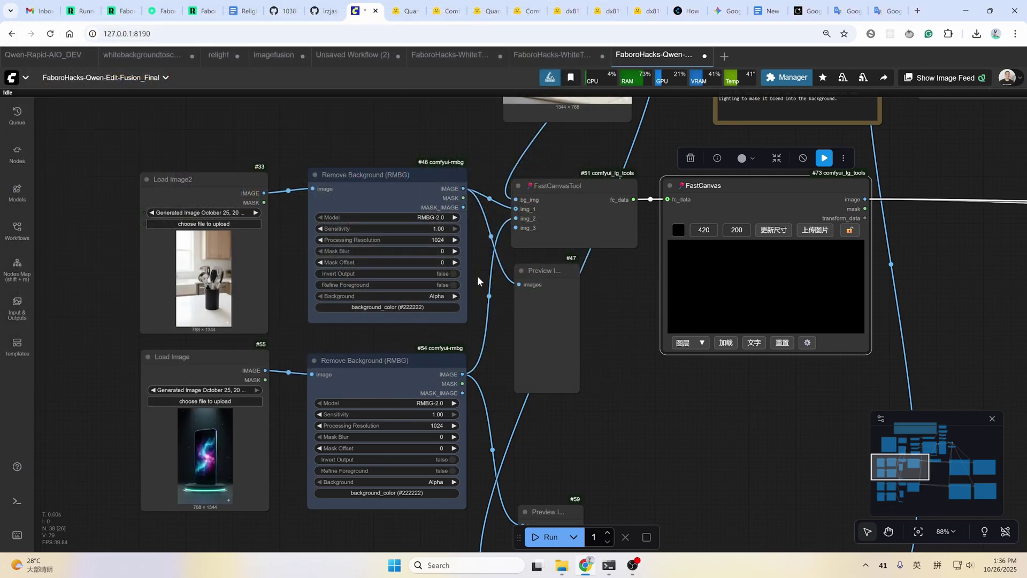
Detach the second Remove Background image link from FastCanvasTool's img_2 input and reconnect it to the img_3 input
drag(516, 218, 531, 350)
click(530, 349)
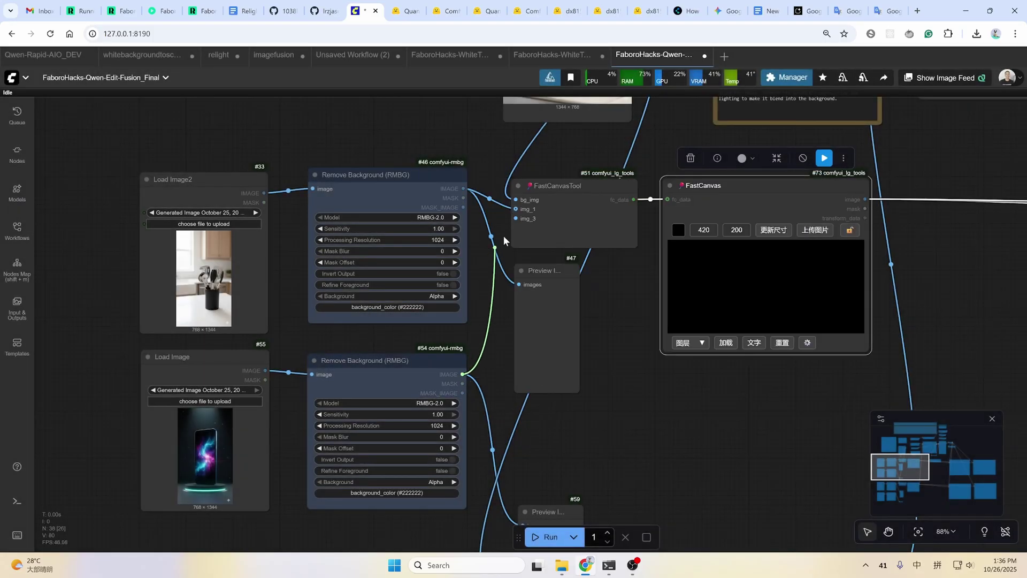
drag(513, 224, 515, 219)
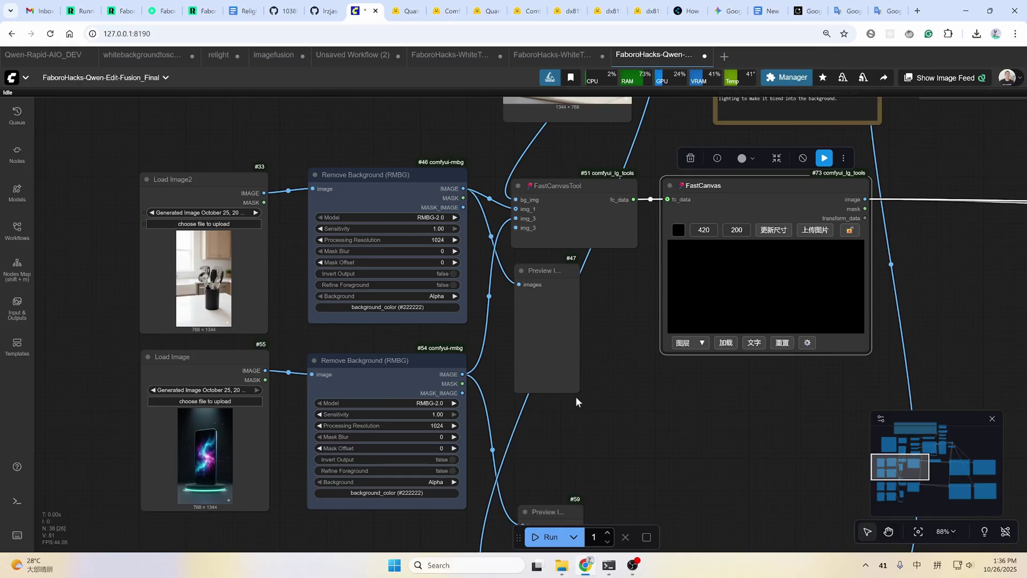
scroll(513, 382, up, 3)
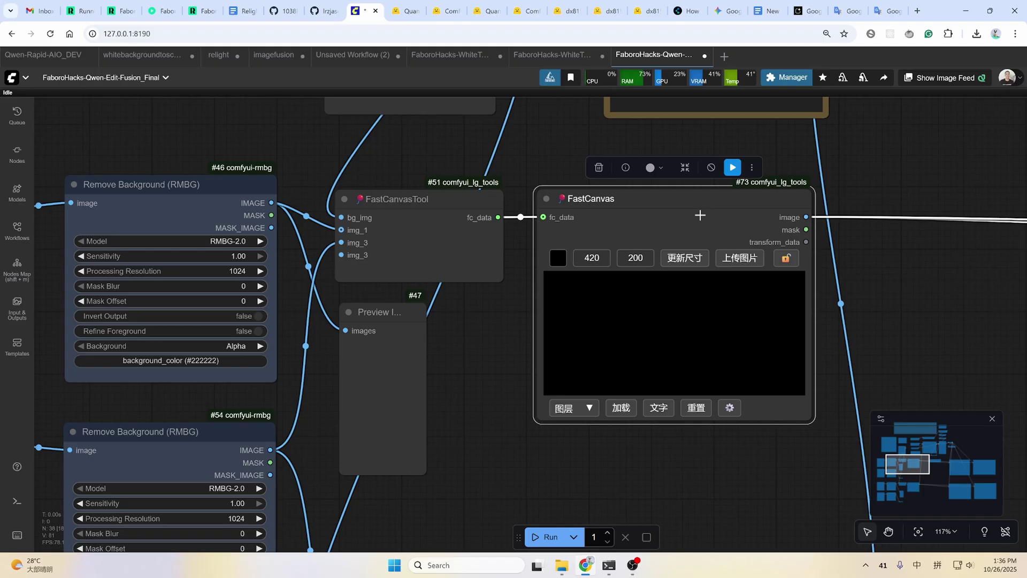
On the FastCanvas, move the phone to the left of the toy blocks and the utensil holder to their right
drag(922, 343, 831, 331)
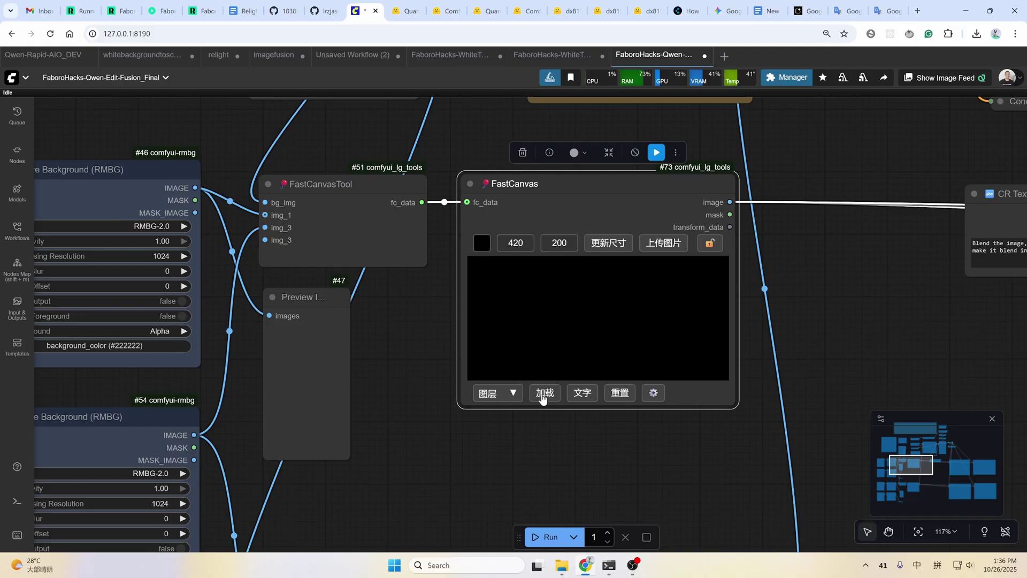
scroll(518, 393, down, 7)
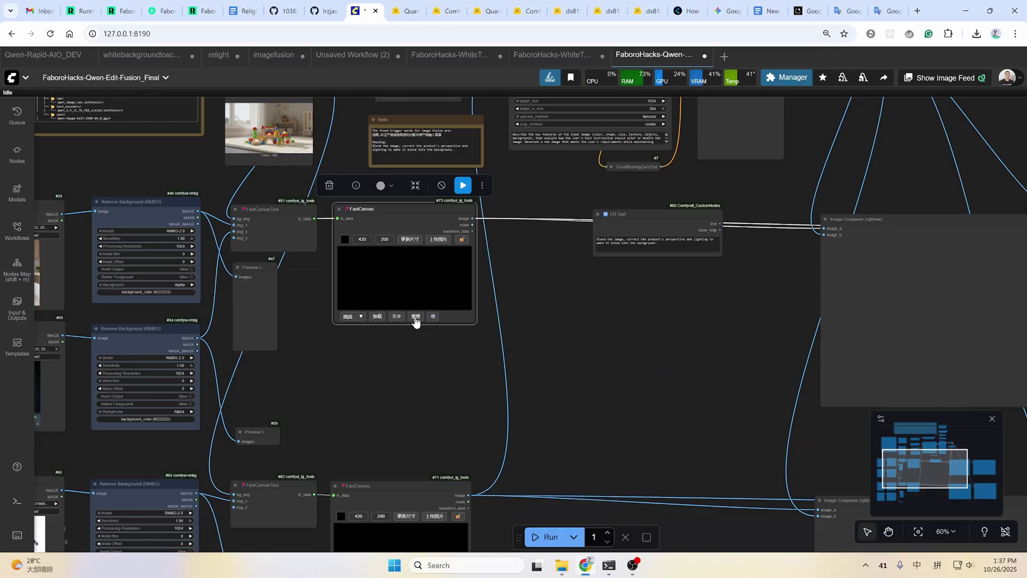
scroll(428, 353, up, 7)
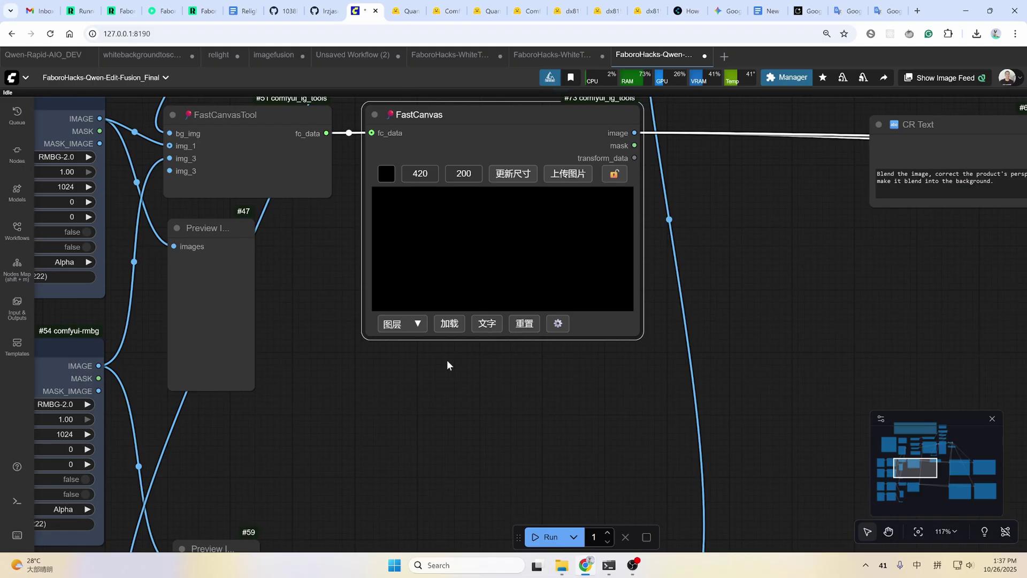
scroll(448, 366, down, 6)
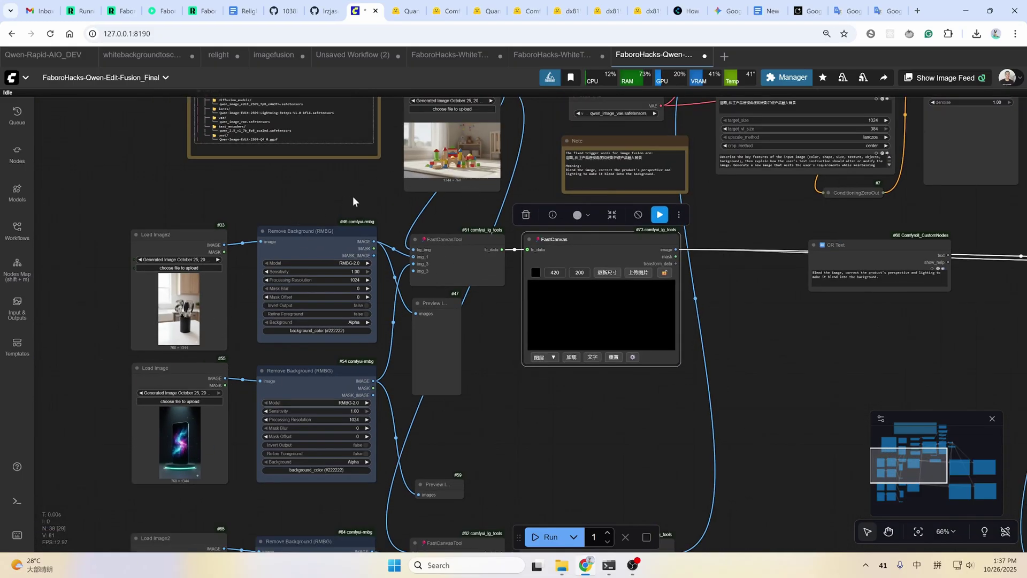
scroll(502, 360, up, 3)
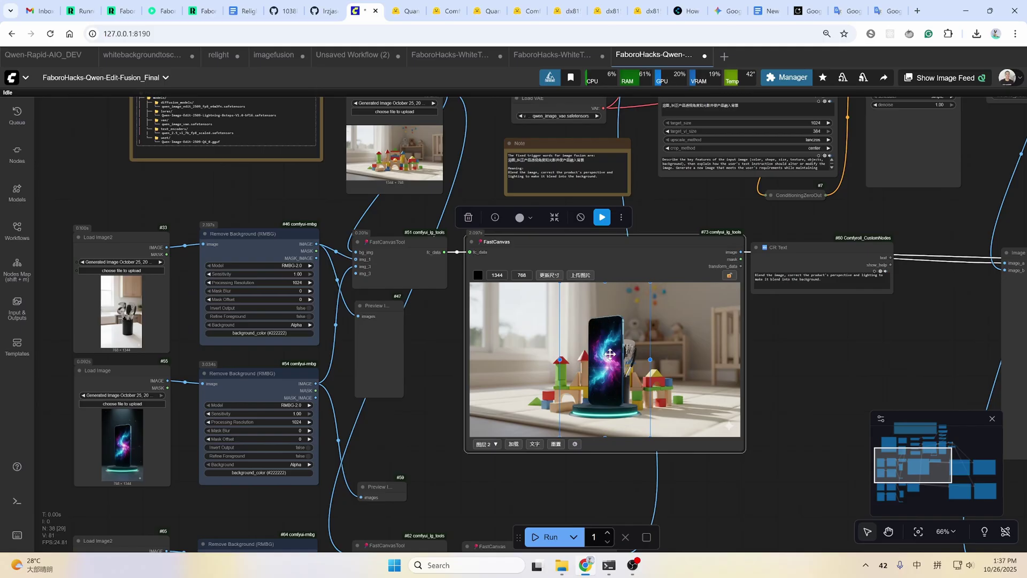
drag(612, 349, 547, 343)
drag(615, 386, 674, 394)
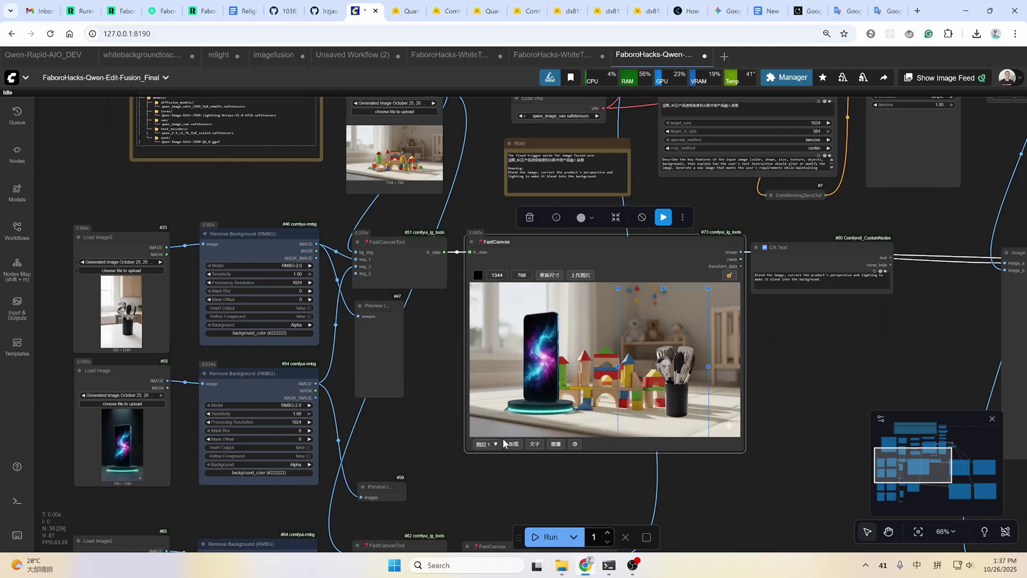
Shrink the utensil holder and the phone on the FastCanvas, placing the holder on the rug's right side and the phone in front of the toy blocks
click(486, 448)
click(493, 459)
click(497, 447)
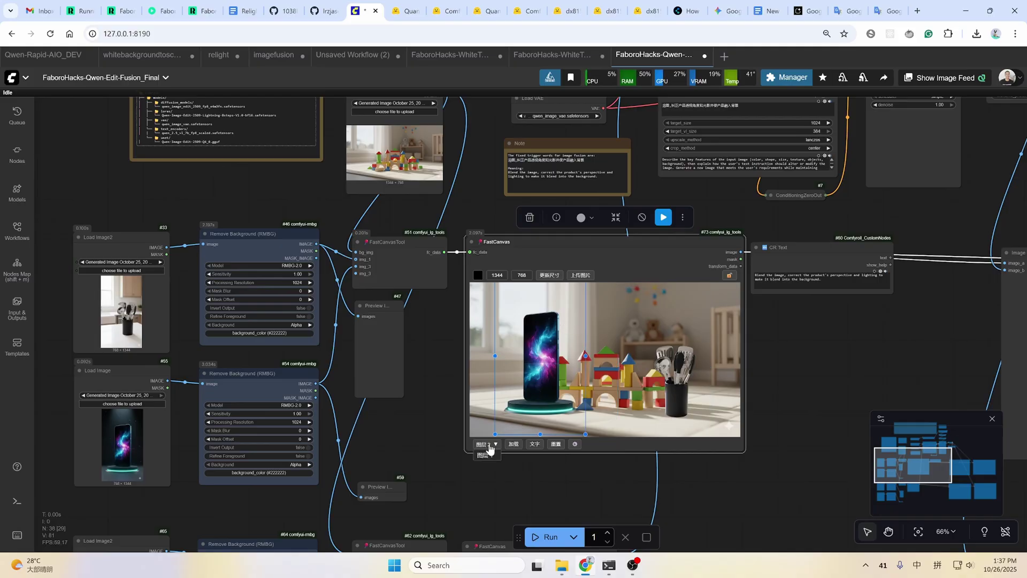
click(491, 456)
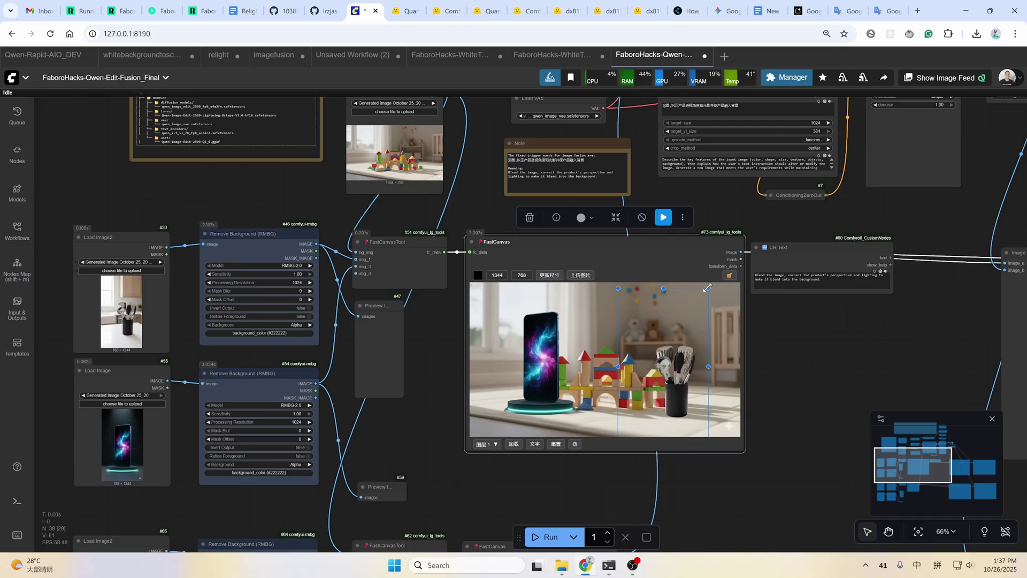
drag(710, 288, 690, 321)
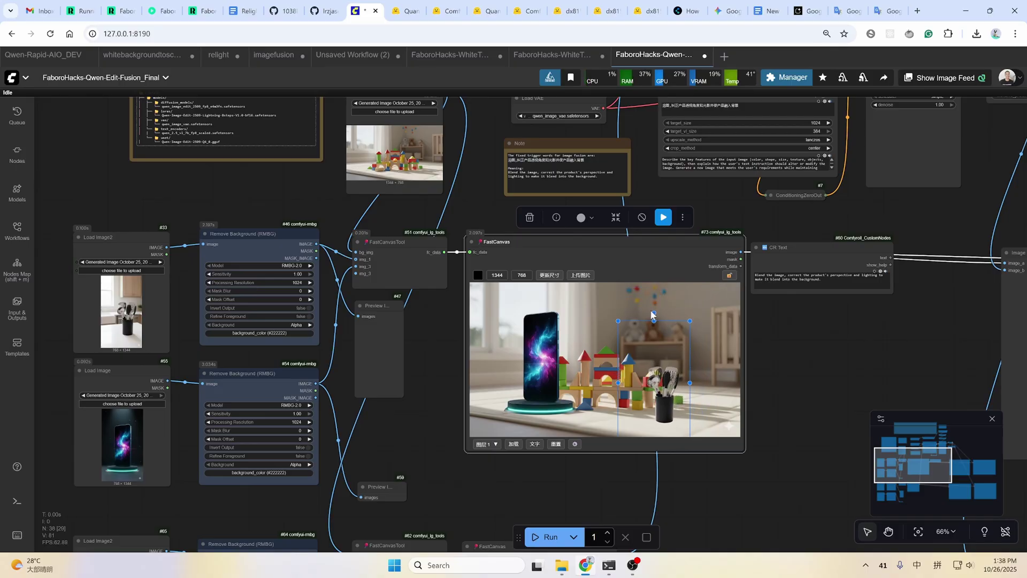
drag(655, 373, 667, 365)
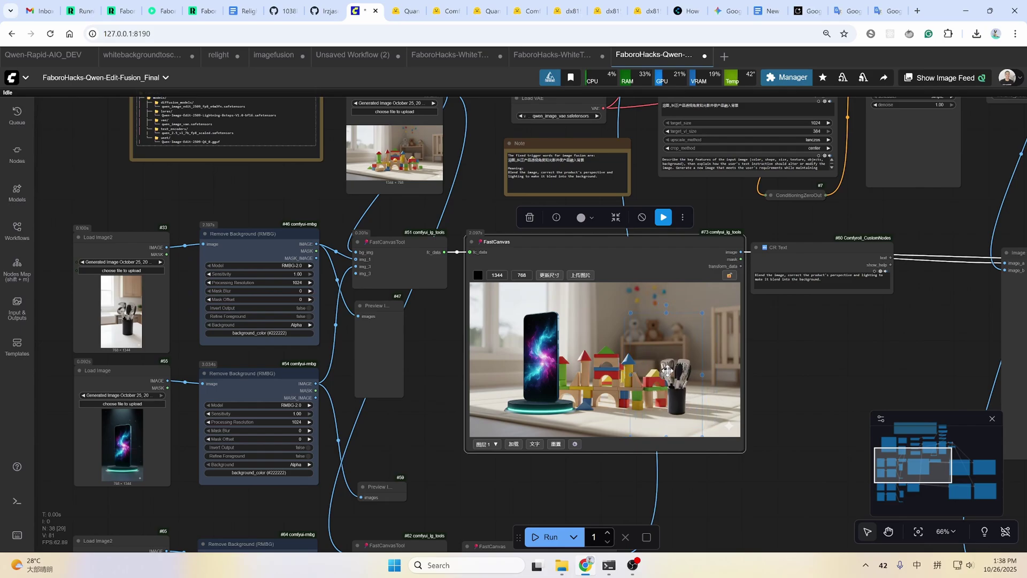
drag(666, 305, 663, 304)
drag(676, 417, 688, 402)
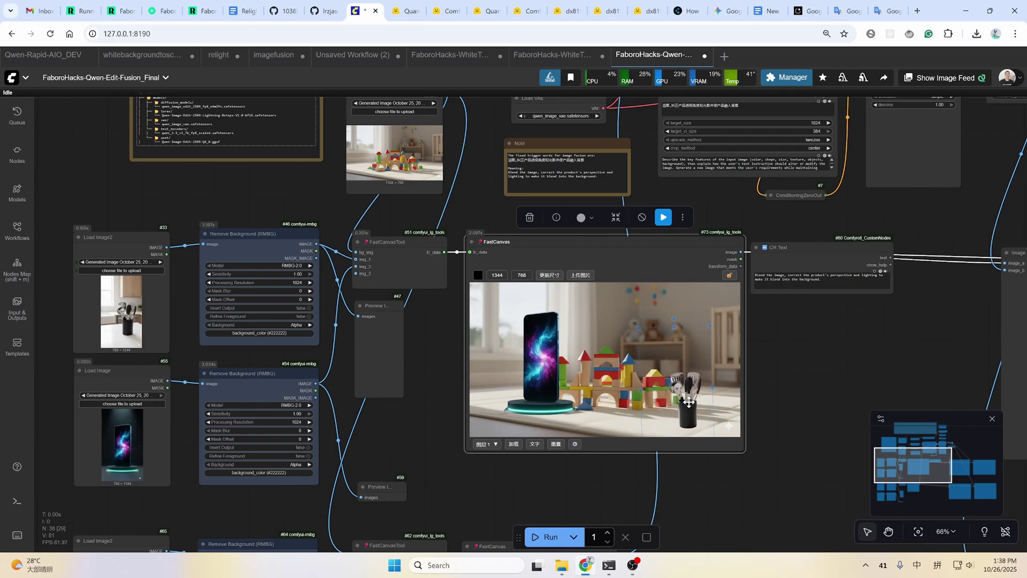
click(536, 336)
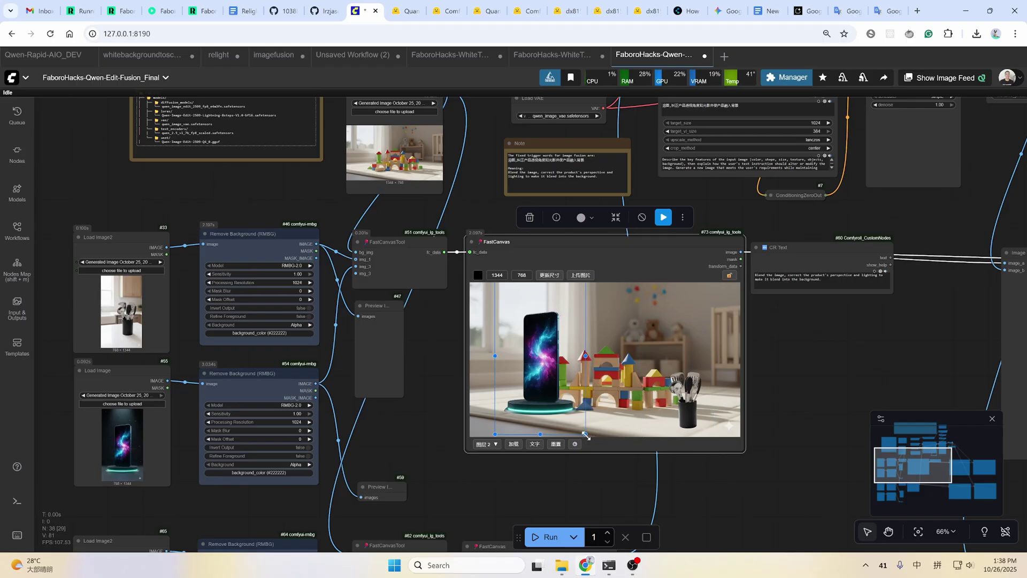
drag(586, 436, 595, 391)
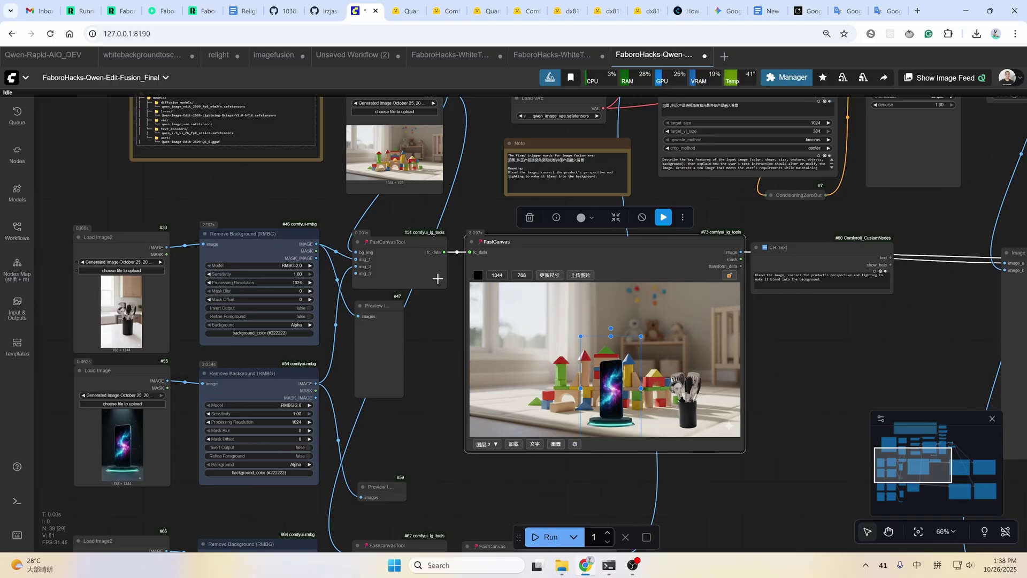
Examine the workflow around the arranged FastCanvas, from the background-removal nodes and trigger word note to the prompt encoder, KSampler and Image Comparer
scroll(749, 417, up, 2)
scroll(749, 417, right, 2)
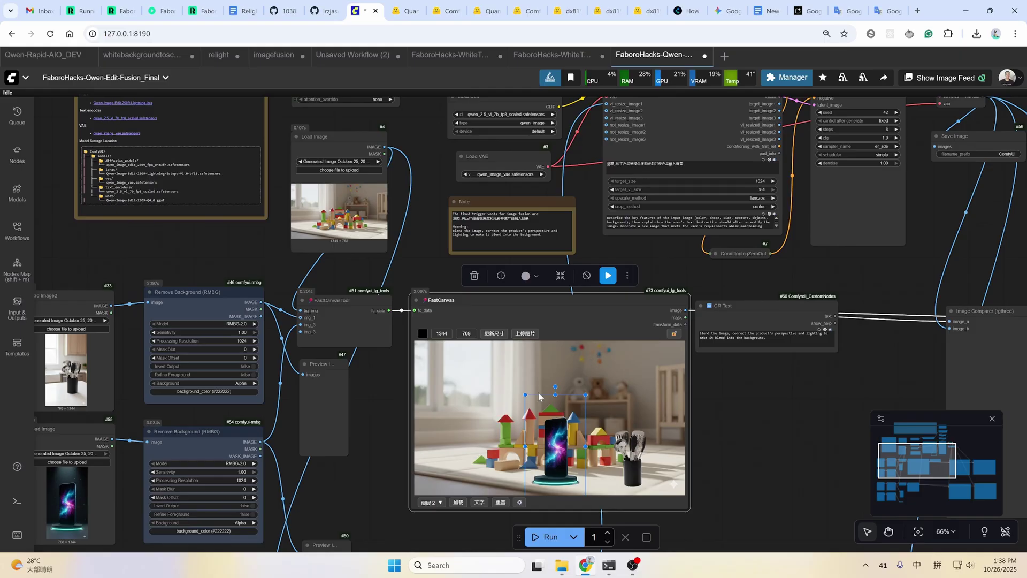
scroll(670, 365, down, 3)
scroll(669, 365, right, 3)
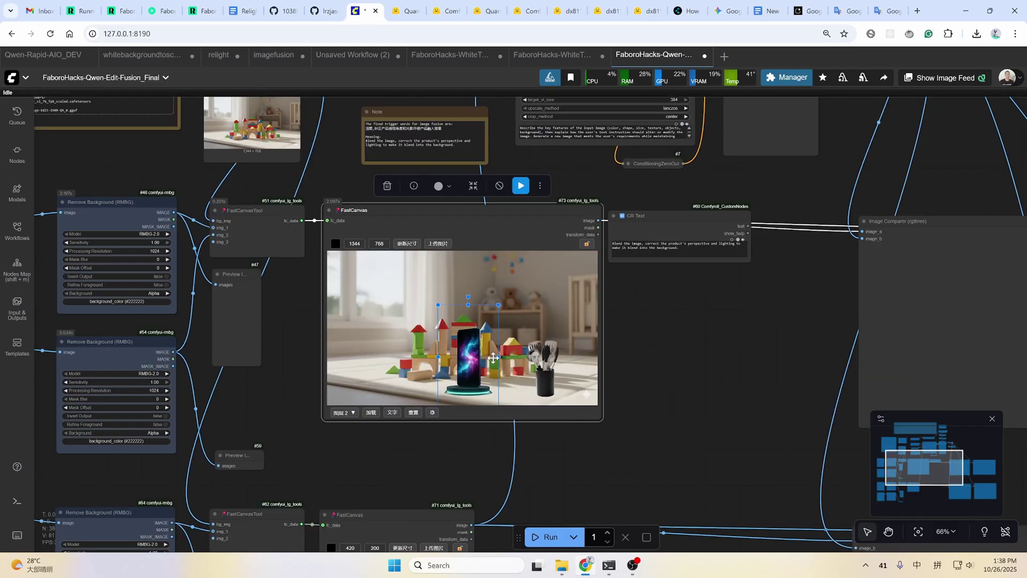
scroll(571, 196, up, 3)
scroll(571, 195, left, 1)
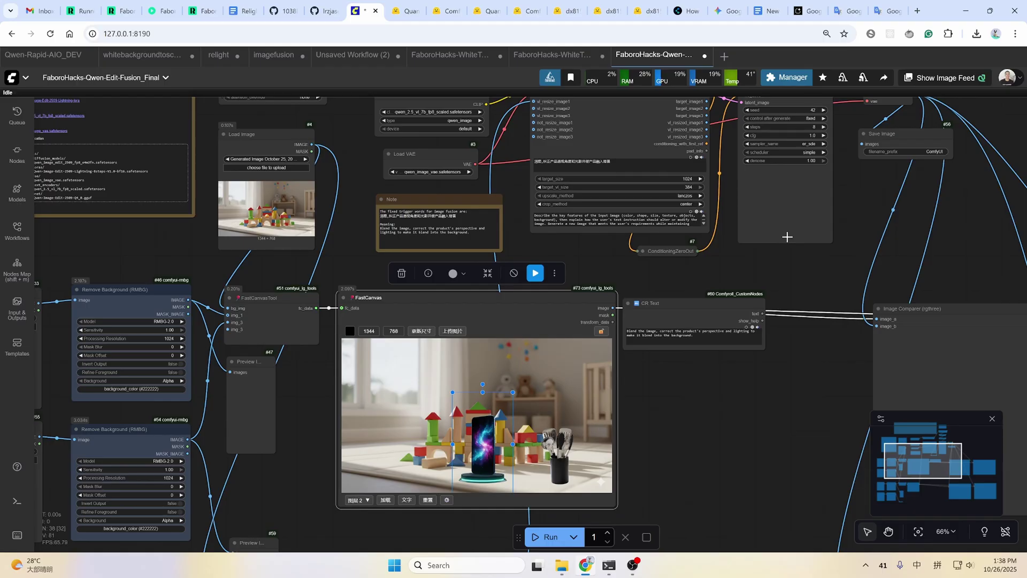
scroll(783, 282, up, 2)
scroll(783, 282, right, 3)
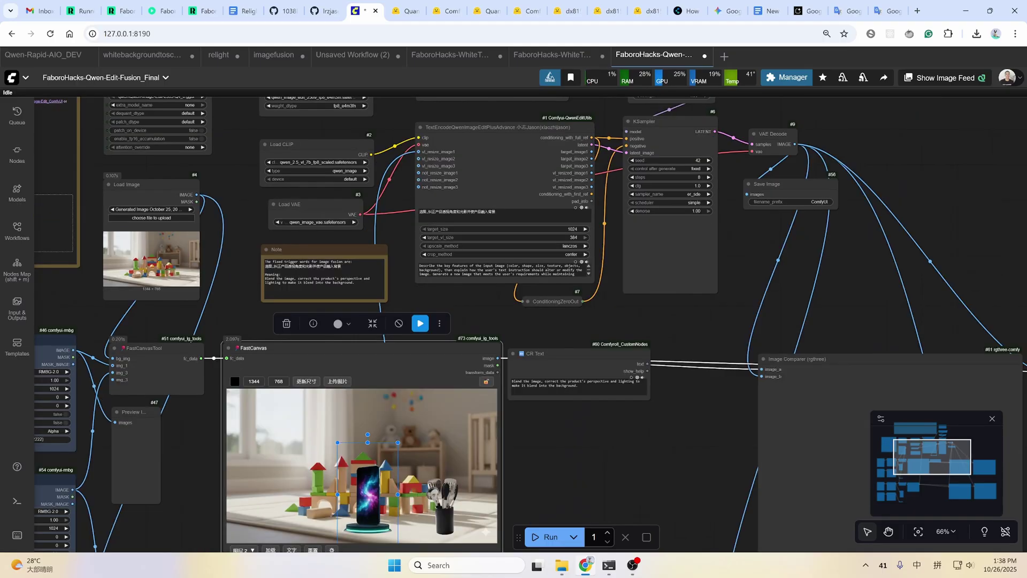
scroll(247, 304, left, 4)
scroll(247, 304, down, 1)
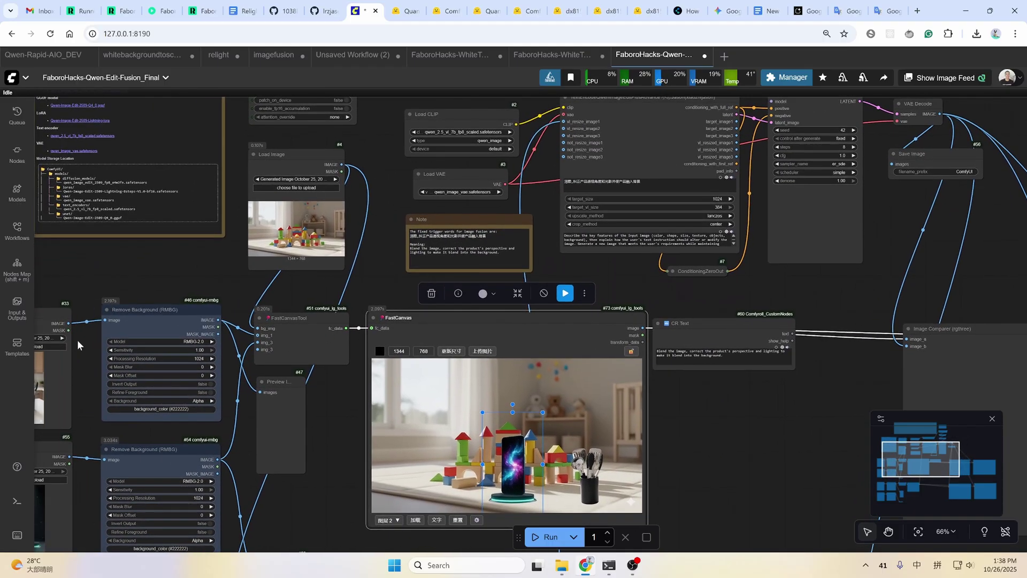
scroll(88, 351, down, 1)
scroll(89, 351, left, 1)
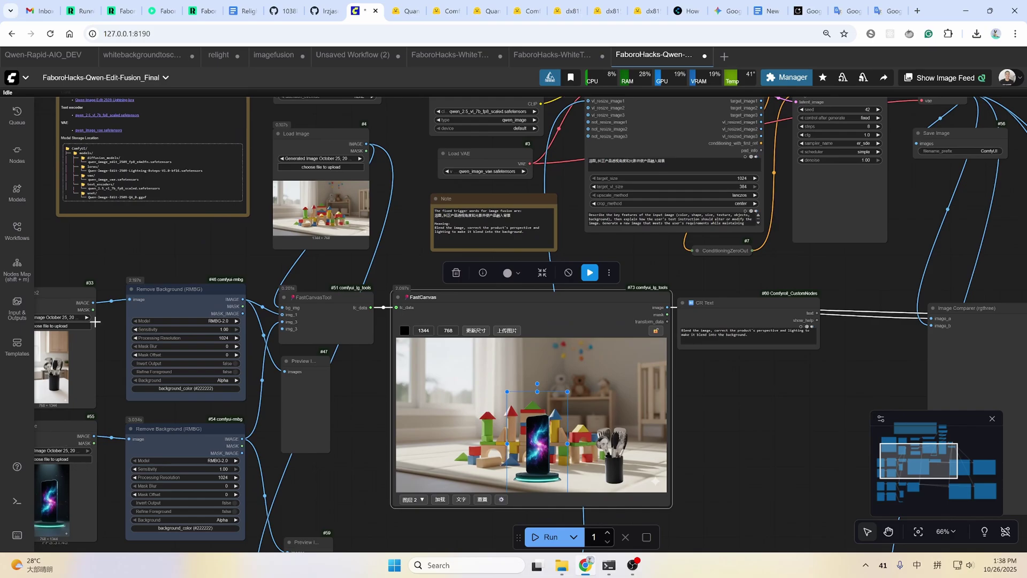
scroll(713, 484, right, 2)
scroll(713, 483, down, 1)
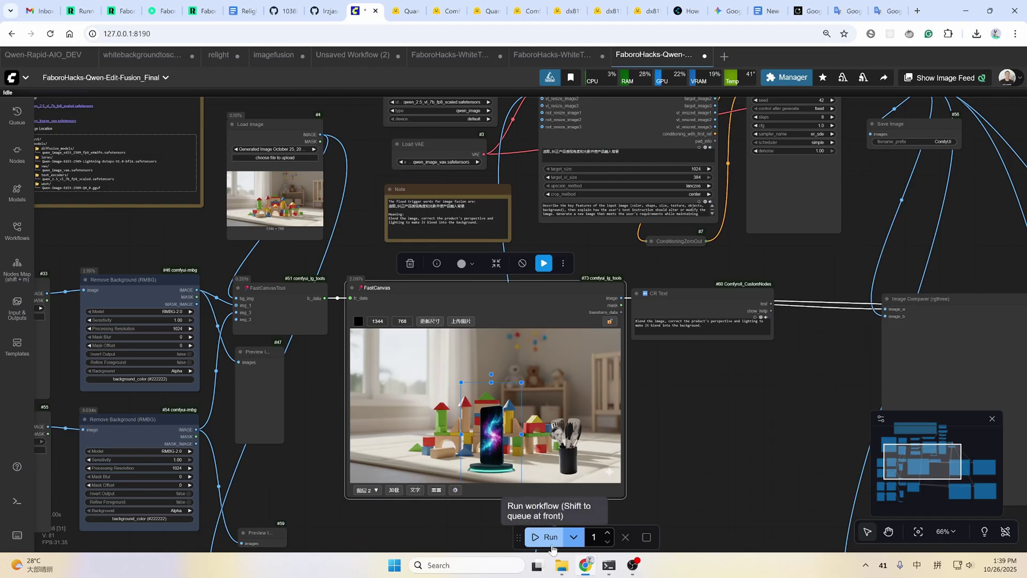
Switch to the FaboroHacks-Qwen-Edit-Fusion_DEV workflow on RunningHub, cancel its running task and hide the task list
click(162, 10)
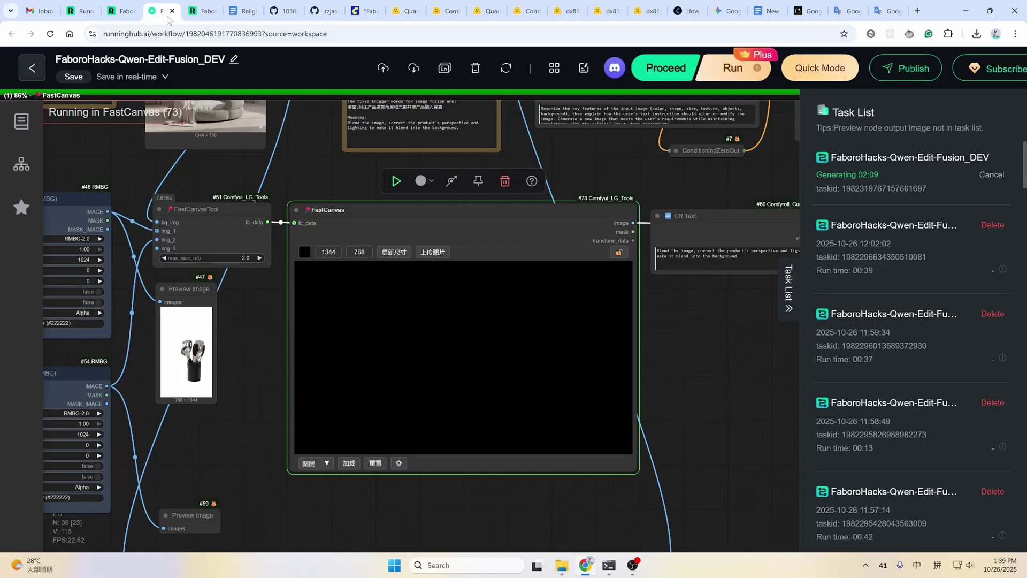
click(991, 175)
drag(738, 367, 457, 343)
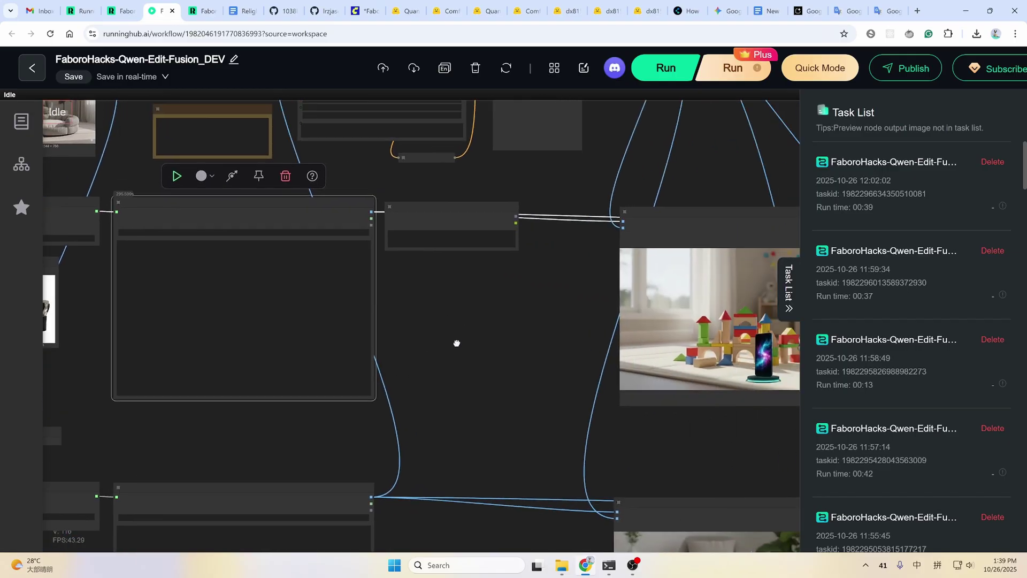
scroll(449, 351, down, 3)
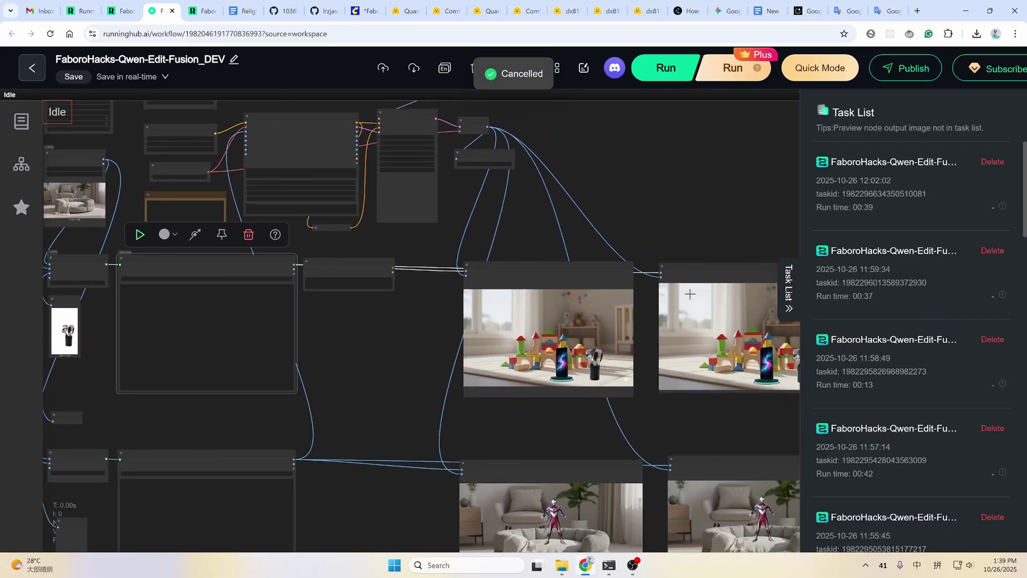
click(690, 294)
Compare the toy blocks composite with the fused images in the two upper Image Comparer nodes, checking the phone's and utensil holder's blending
scroll(642, 320, up, 5)
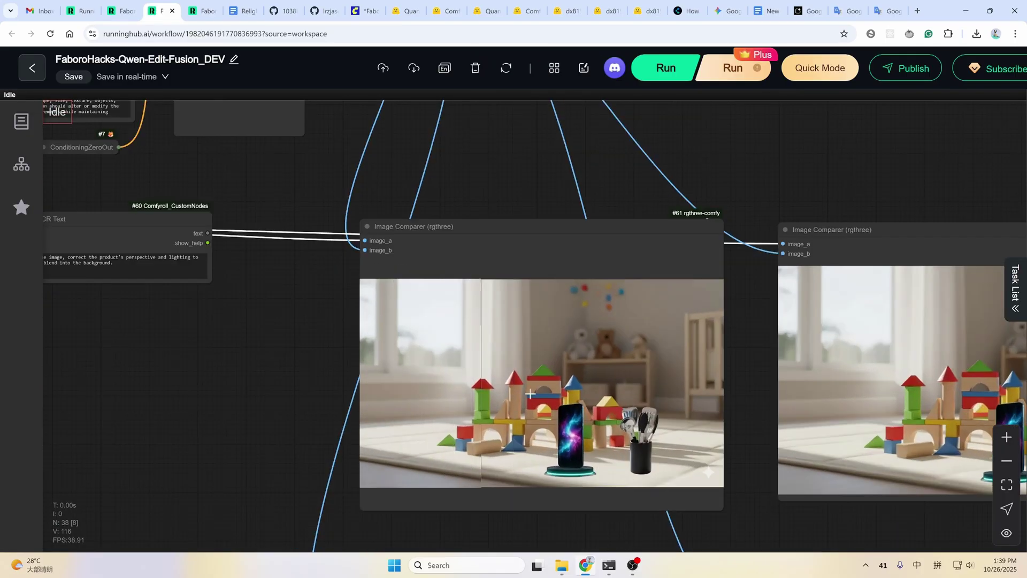
scroll(530, 394, up, 4)
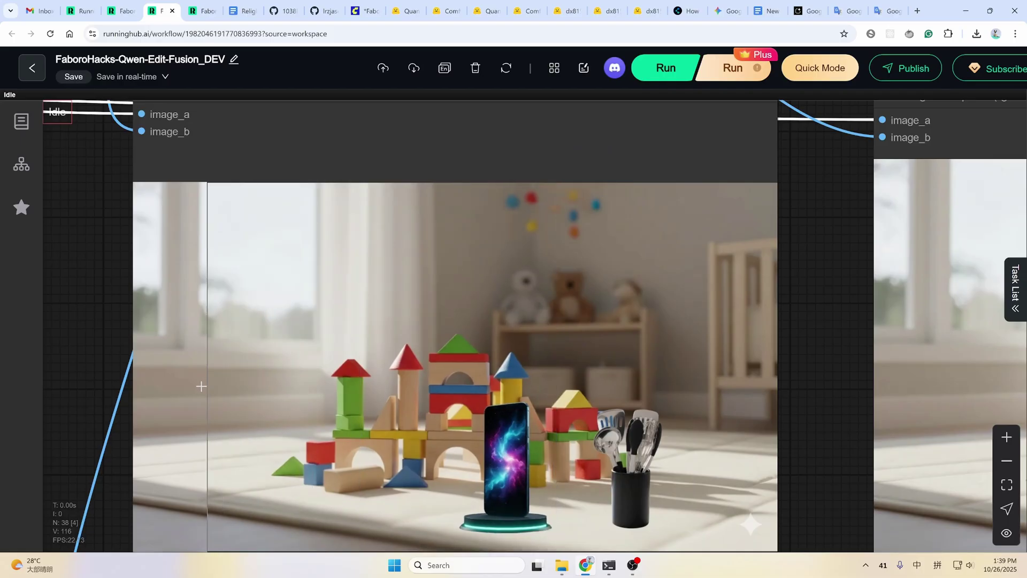
scroll(201, 386, down, 3)
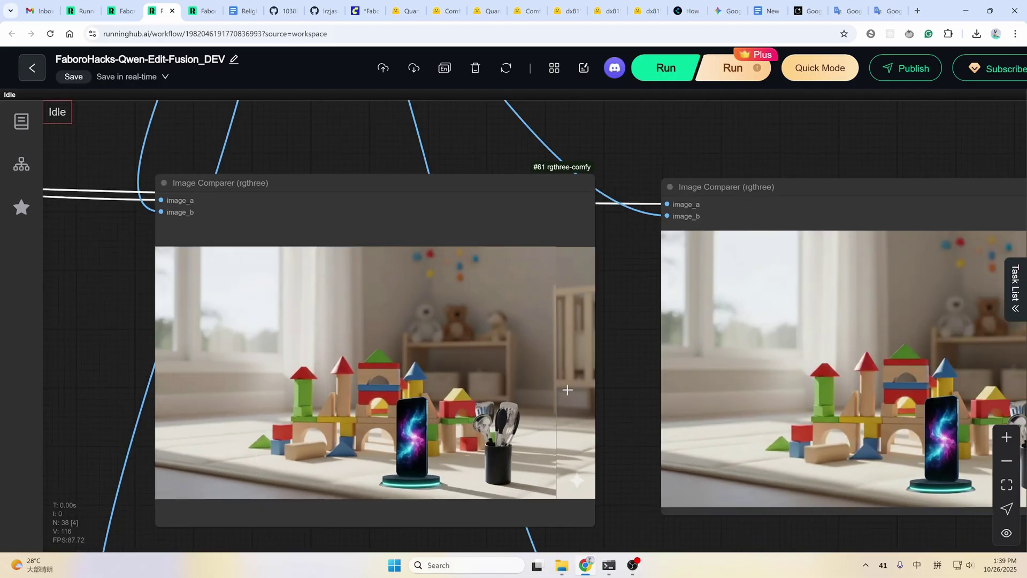
scroll(568, 389, down, 3)
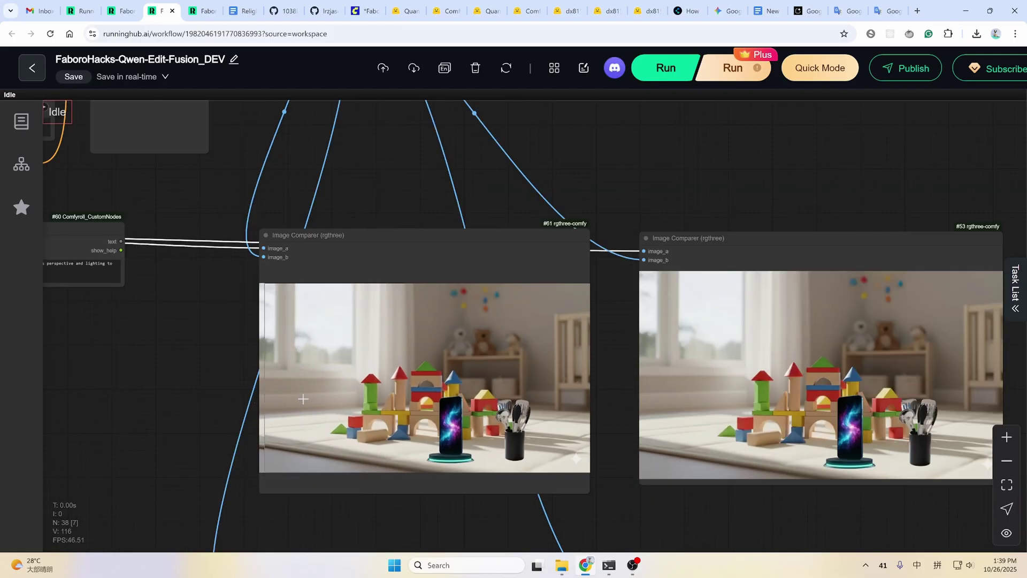
scroll(540, 404, down, 3)
drag(742, 469, 769, 461)
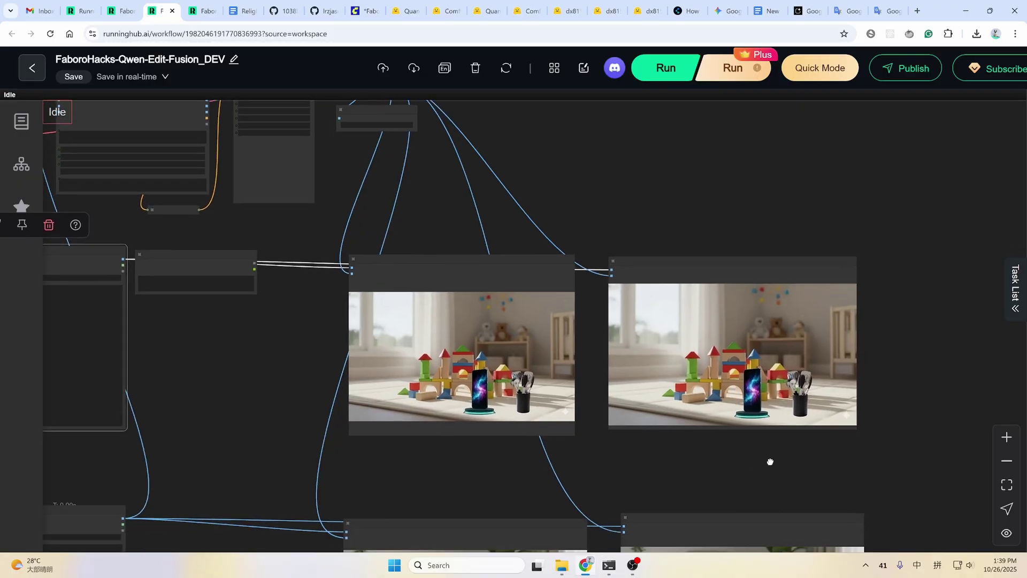
scroll(773, 459, down, 2)
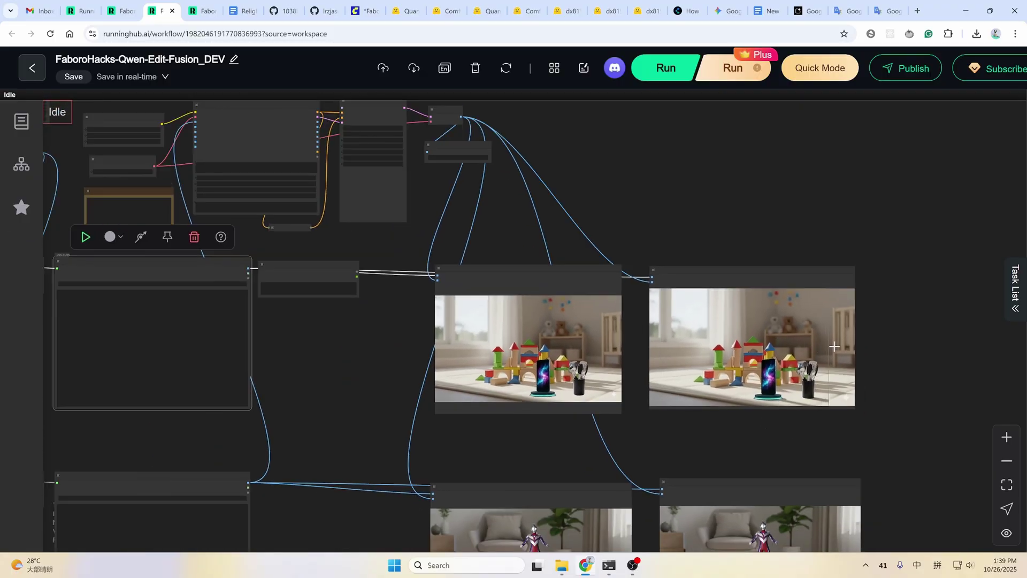
scroll(776, 345, up, 3)
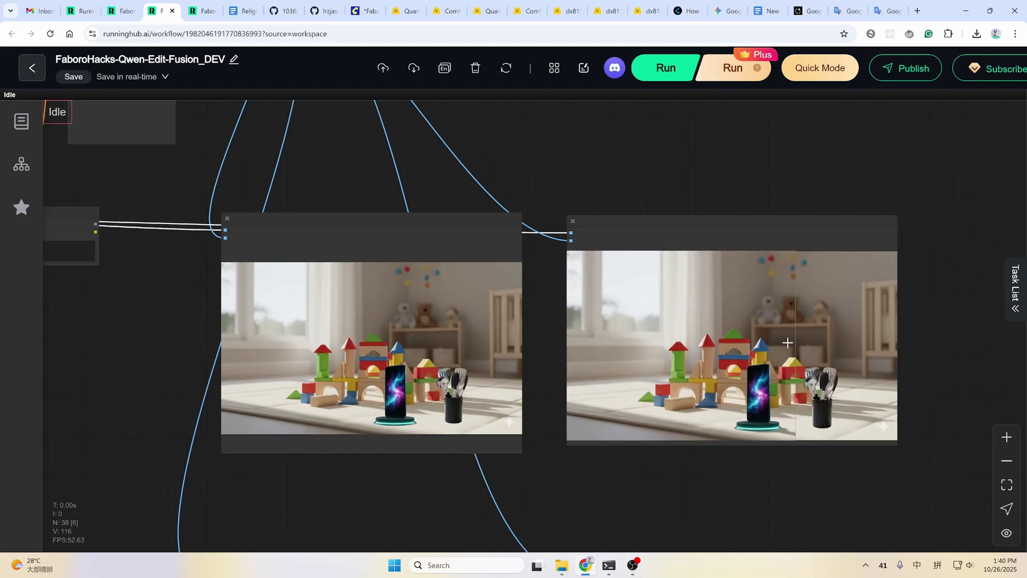
scroll(828, 350, down, 5)
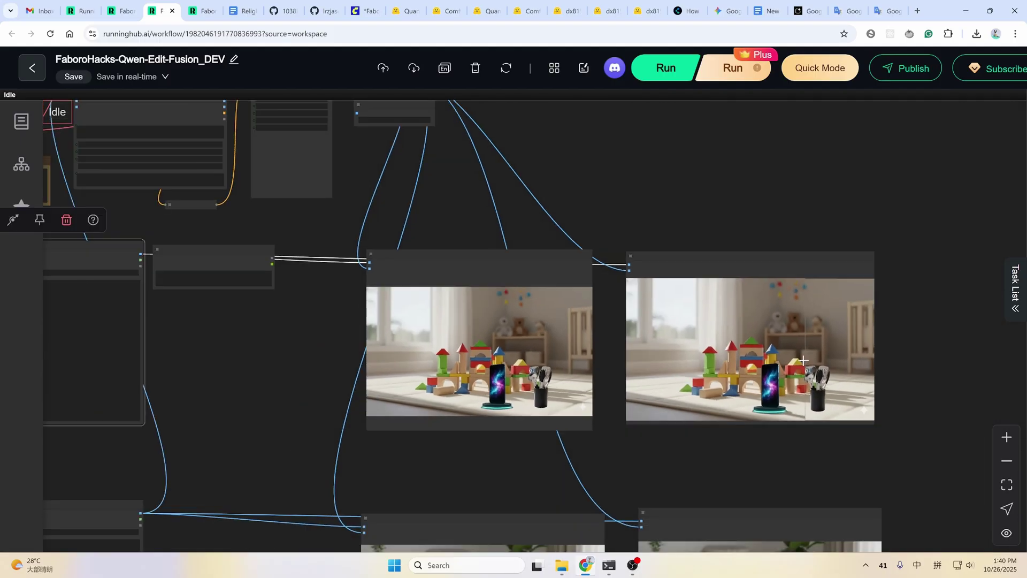
scroll(782, 374, down, 3)
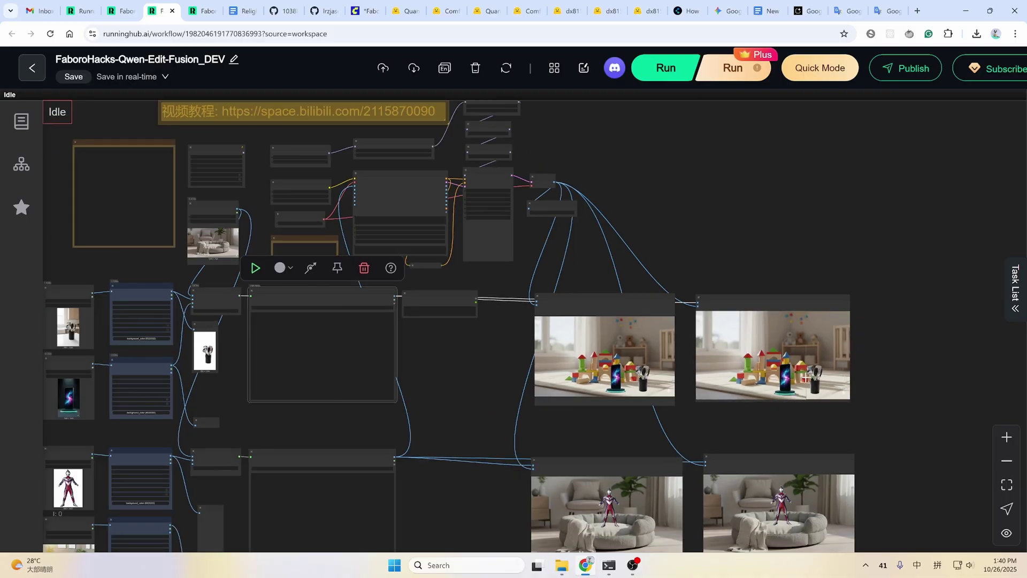
Compare the composite of the figure on the pet bed with the fused images in the two lower Image Comparer nodes, checking lighting and shadows
drag(725, 429, 737, 321)
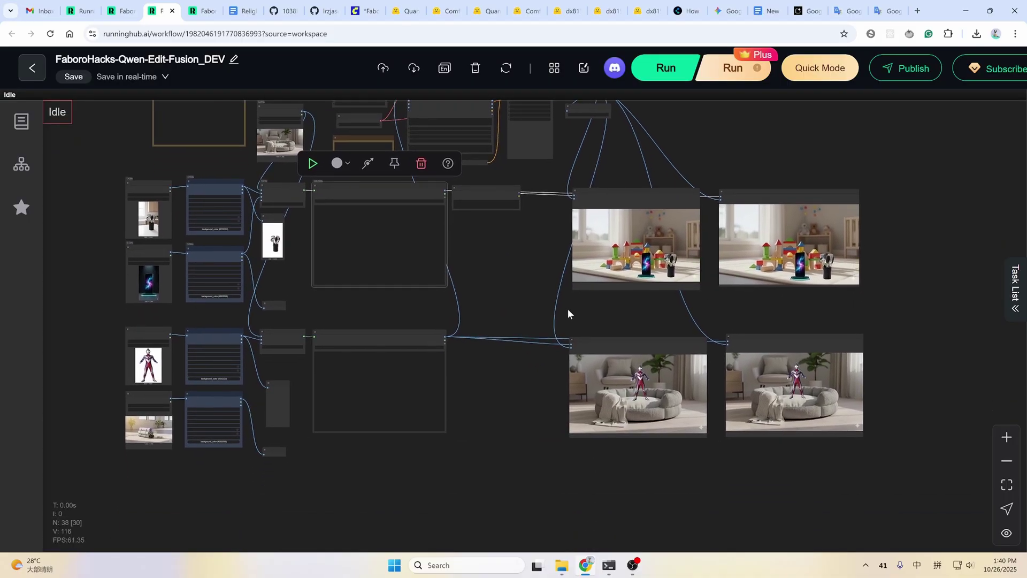
drag(533, 398, 395, 403)
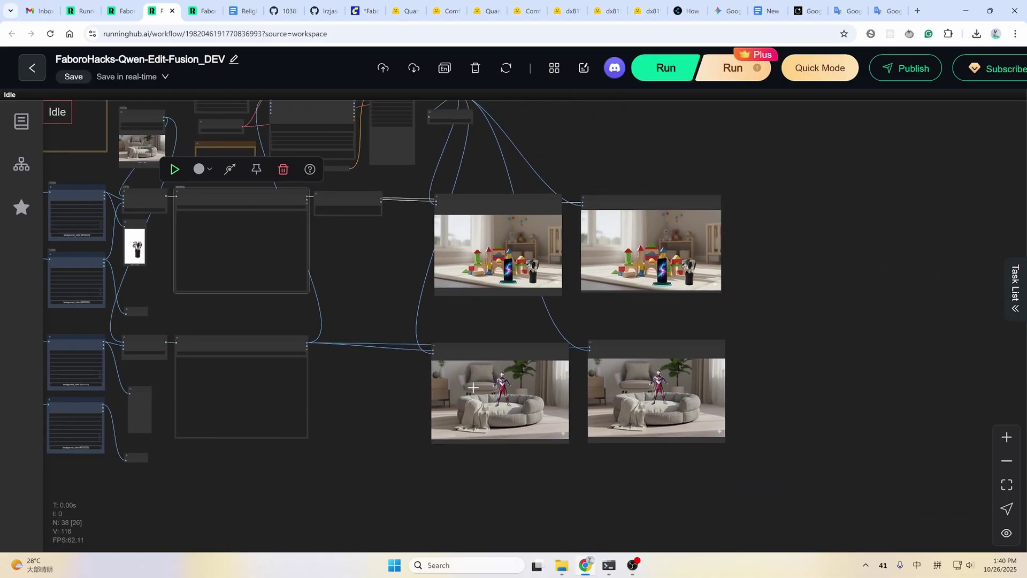
scroll(481, 385, up, 5)
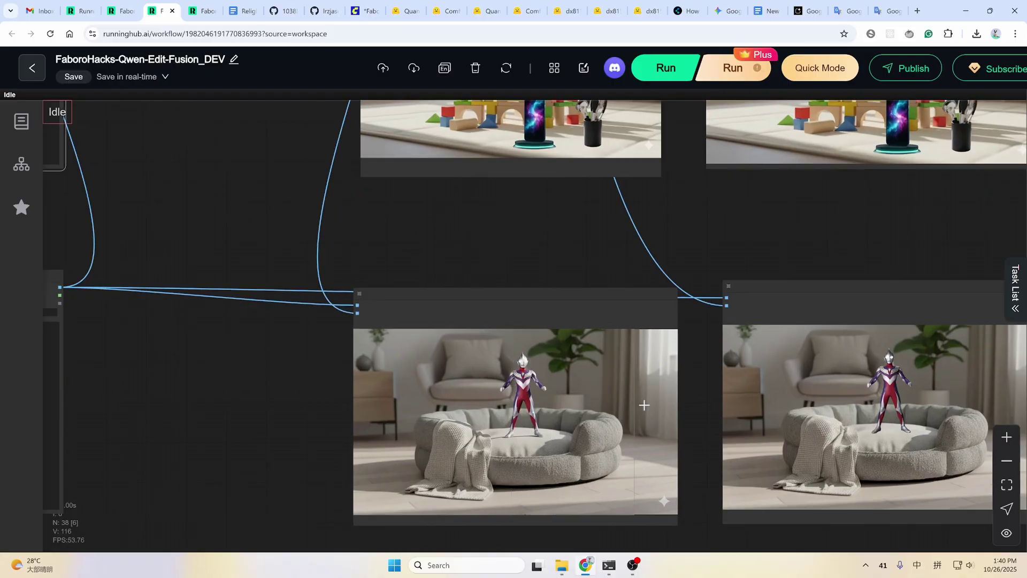
scroll(589, 396, up, 3)
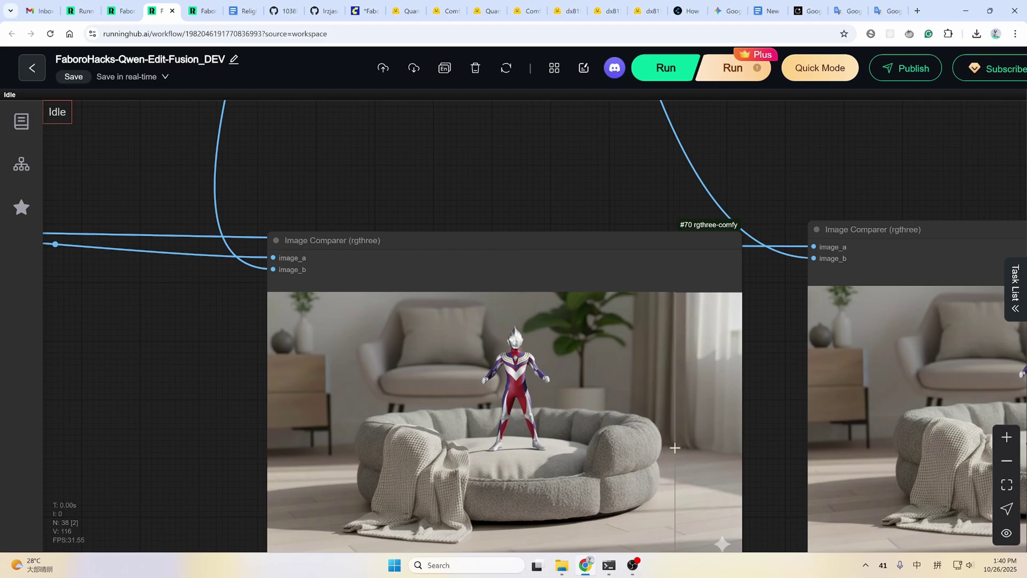
drag(929, 97, 543, 136)
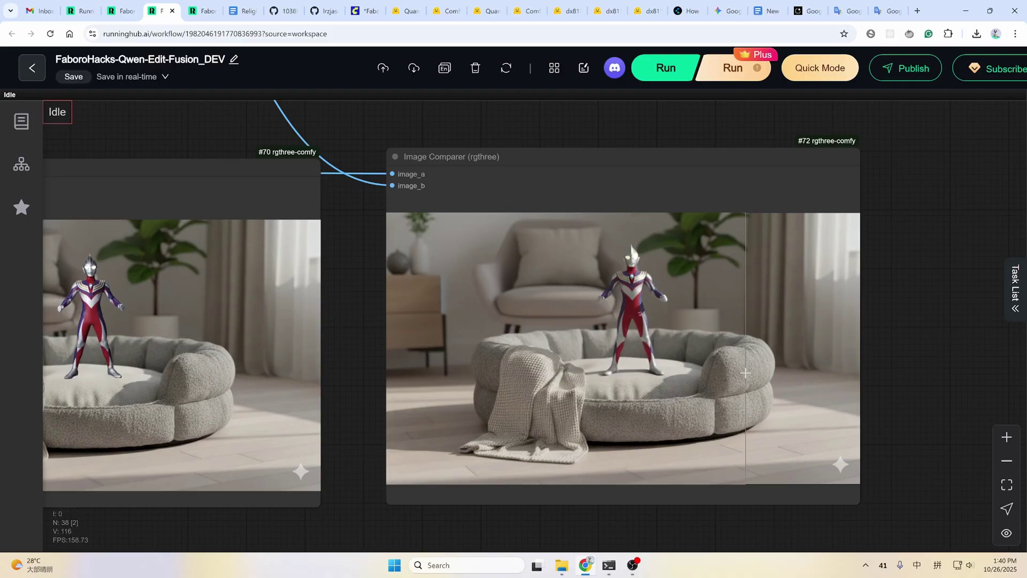
scroll(736, 375, up, 1)
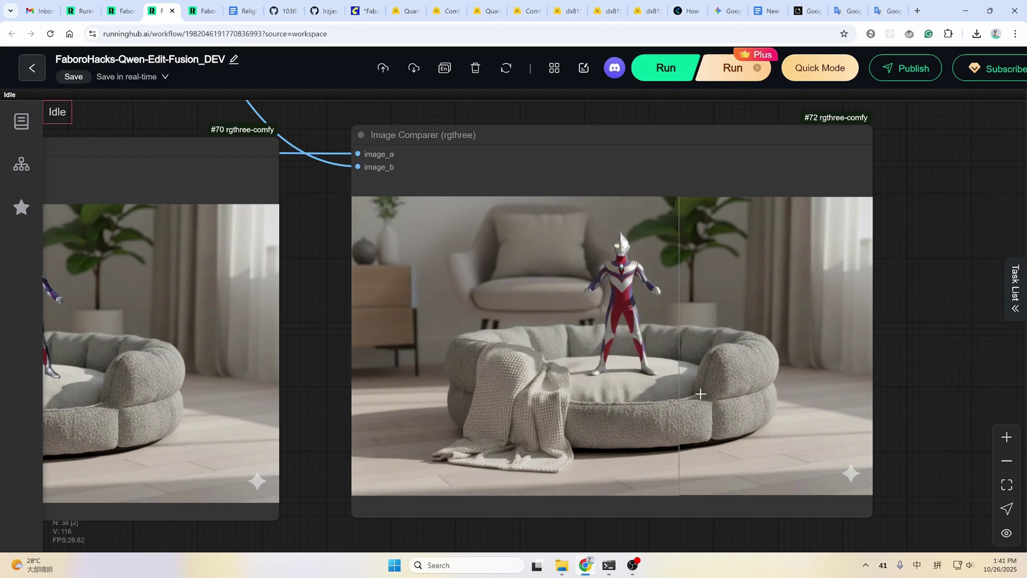
key(1)
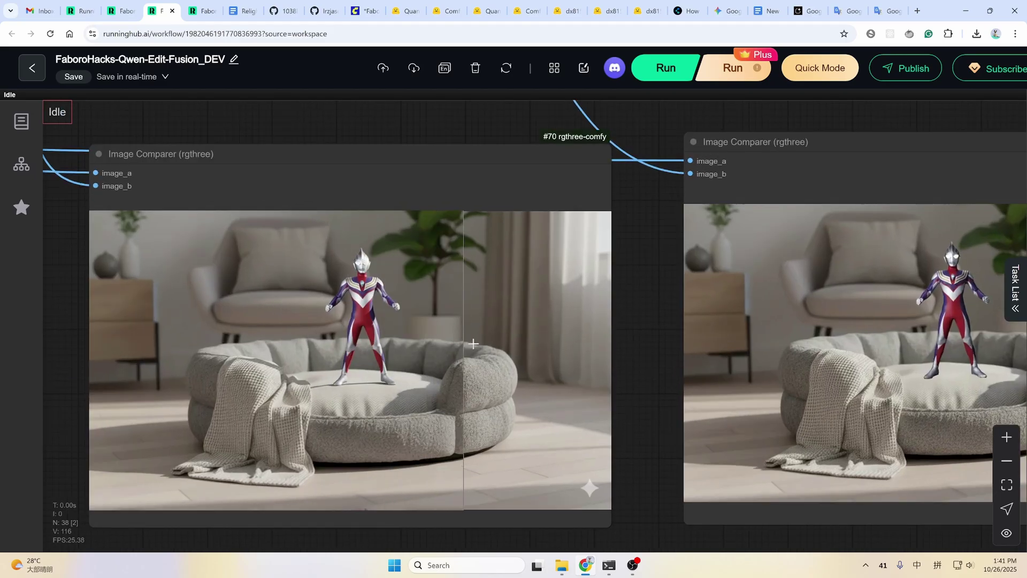
scroll(461, 398, up, 3)
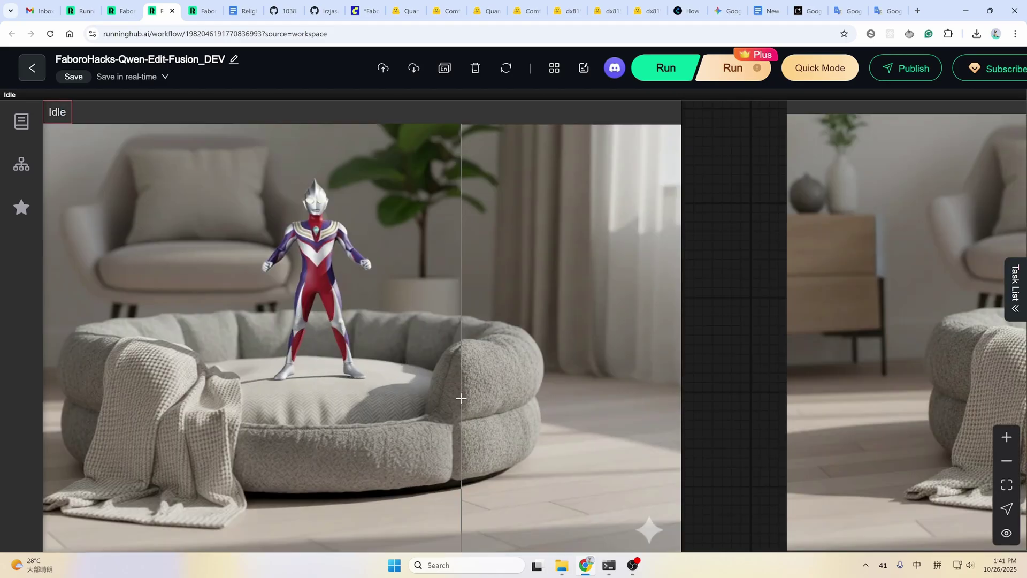
scroll(461, 398, down, 5)
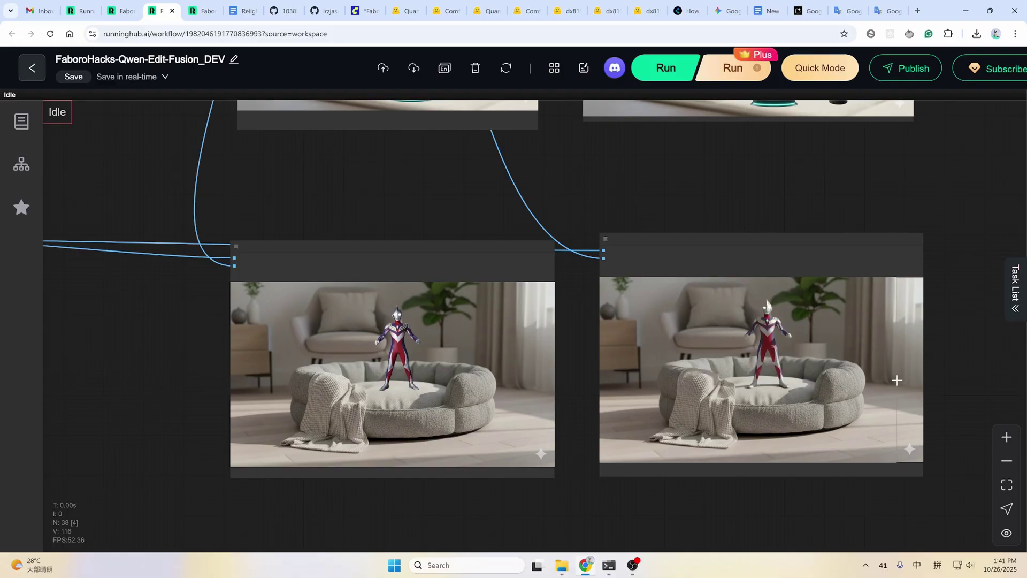
scroll(896, 380, down, 5)
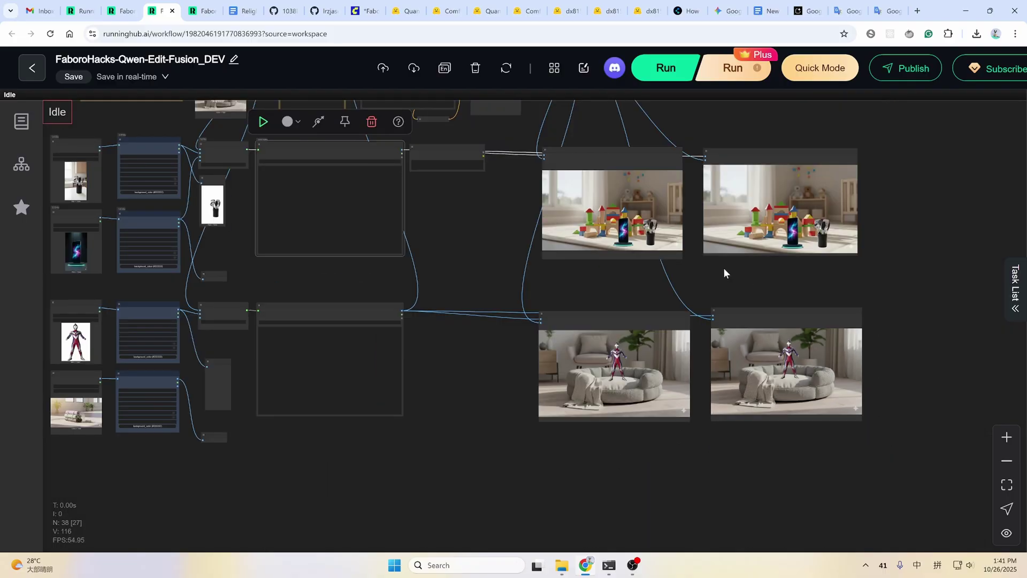
scroll(644, 252, right, 3)
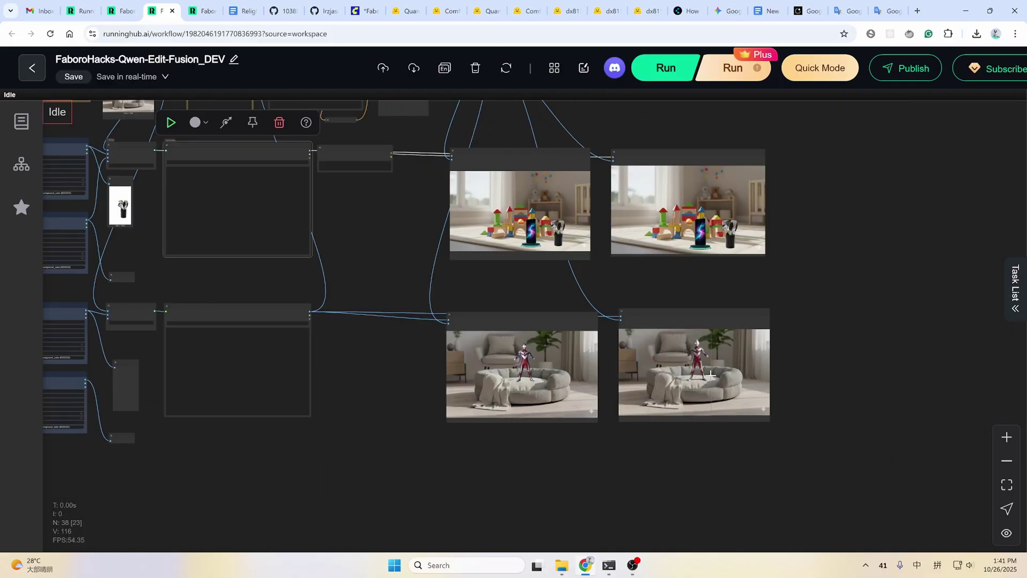
scroll(710, 375, up, 5)
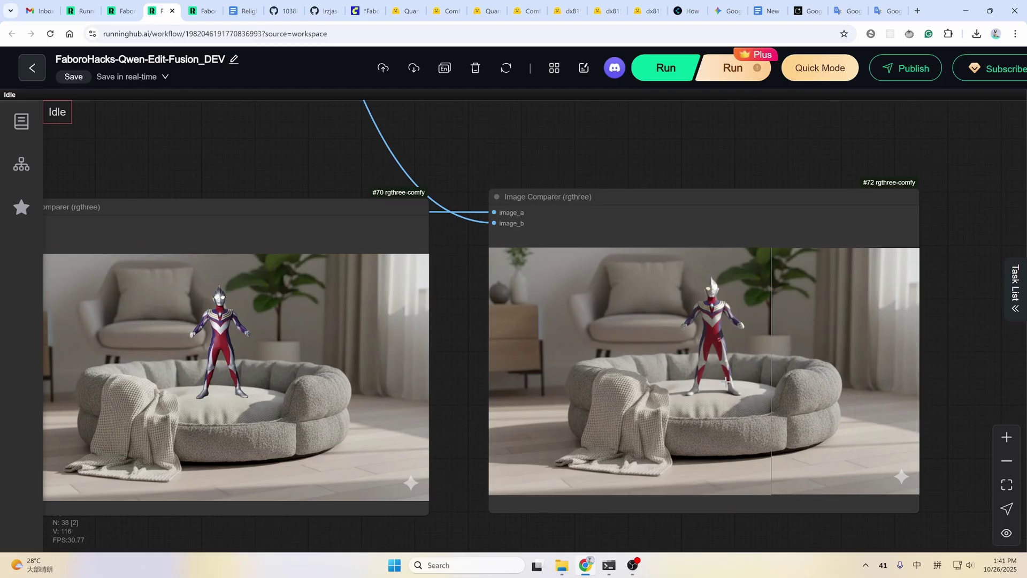
scroll(726, 380, down, 5)
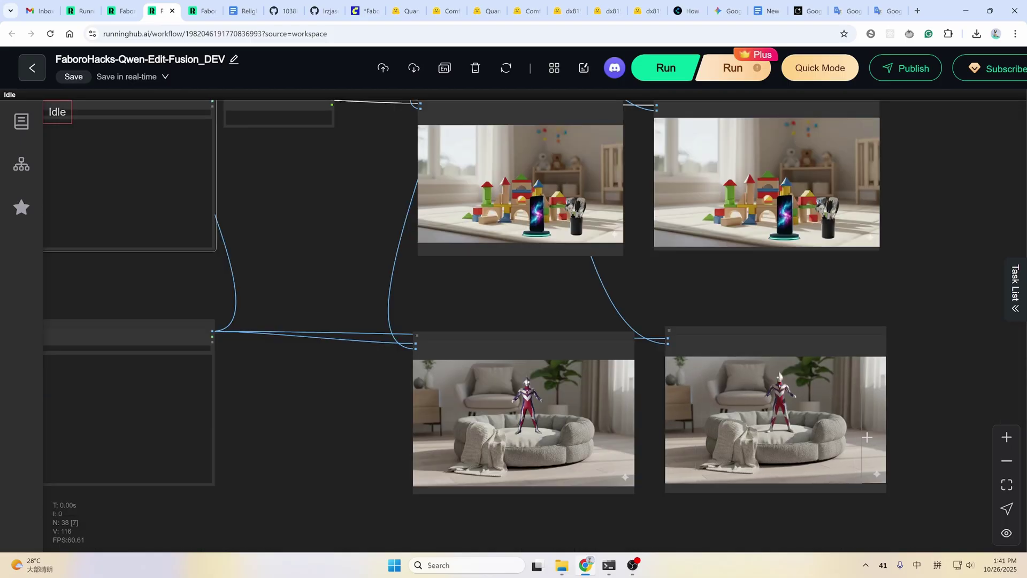
scroll(858, 432, down, 2)
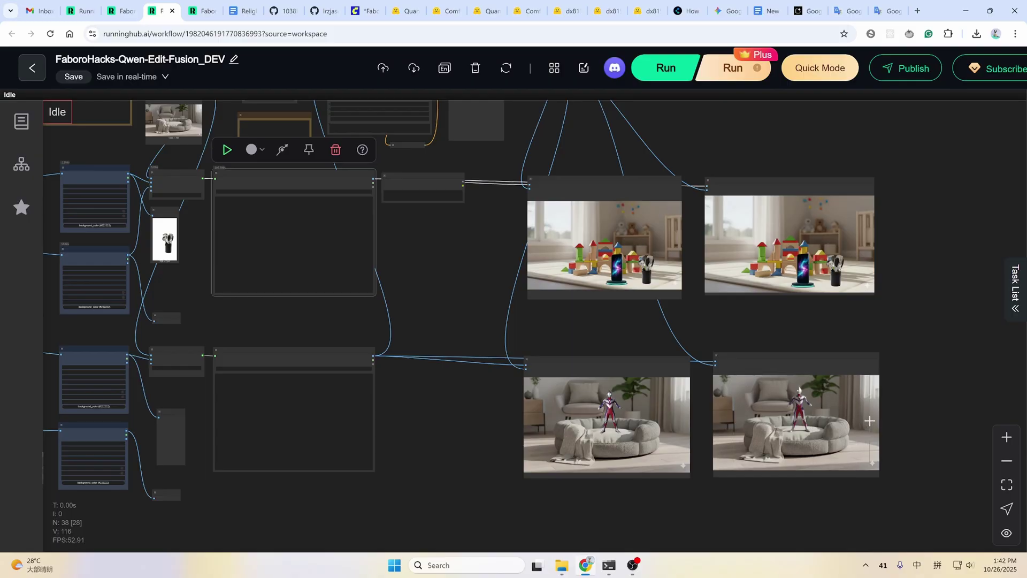
scroll(866, 423, down, 3)
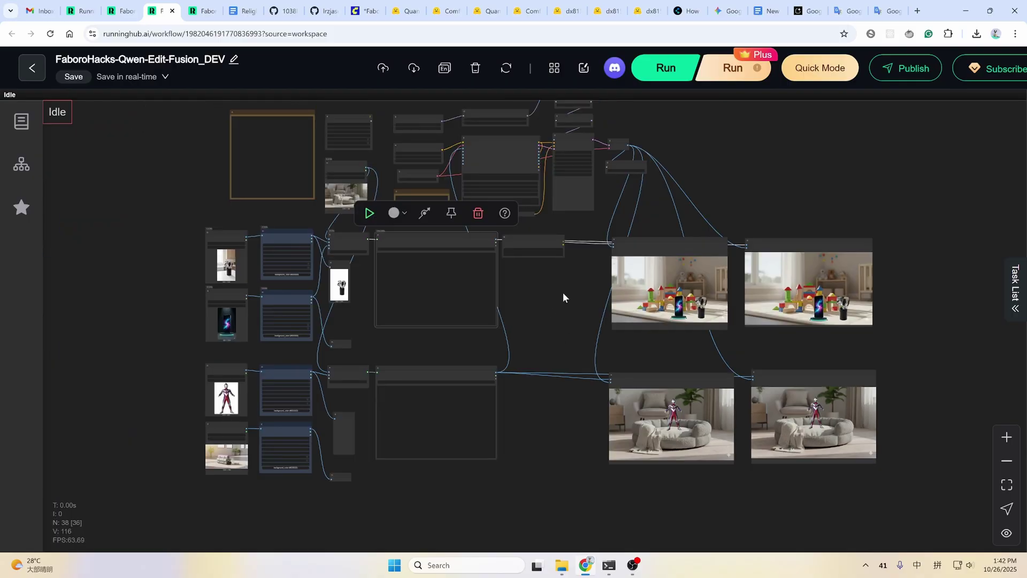
scroll(544, 294, up, 3)
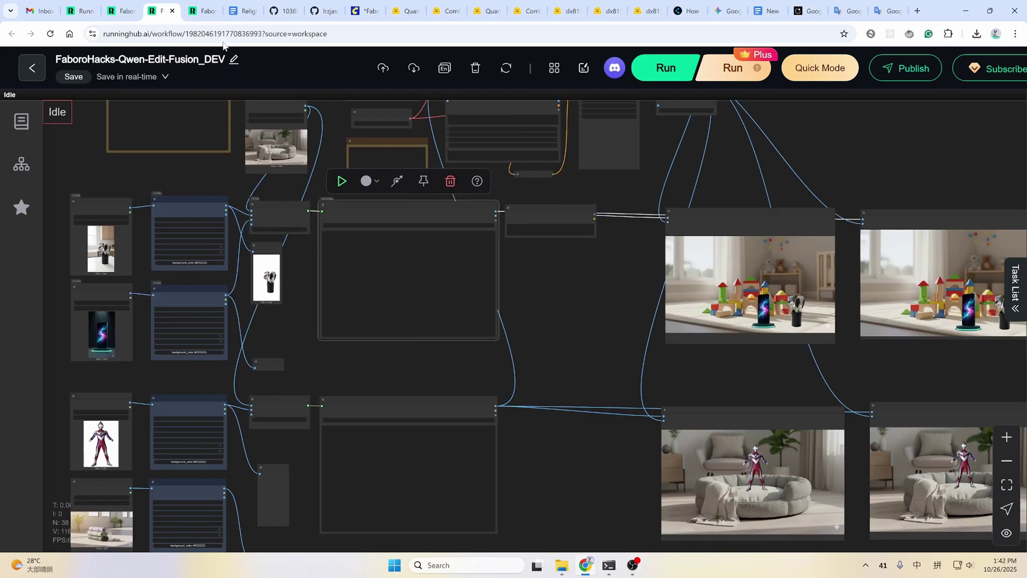
Switch to the FaboroHacks-Qwen-Relight_DEV workflow and examine its LoRA loader, input images, usage note and prompt text nodes
click(203, 11)
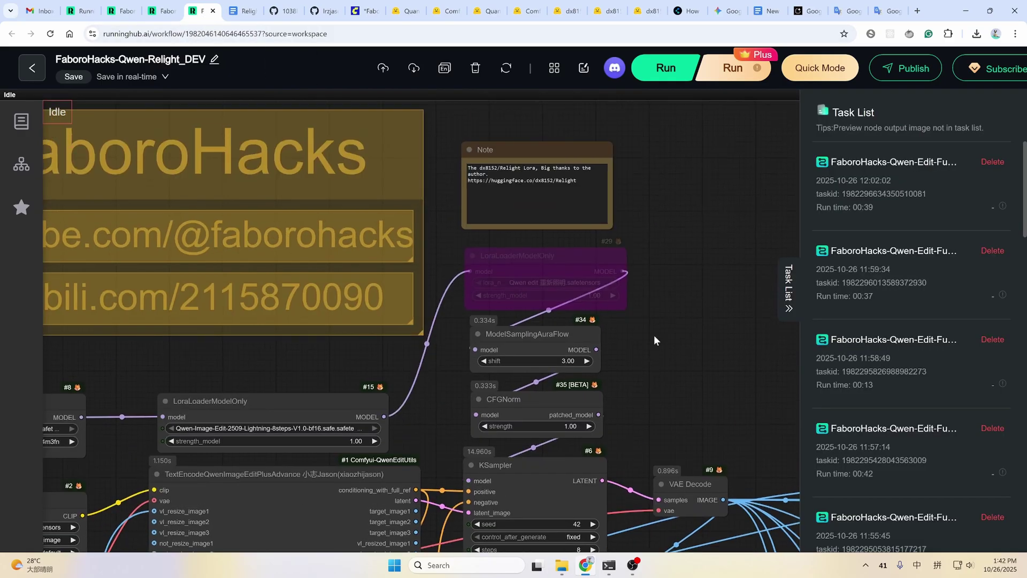
scroll(653, 340, down, 5)
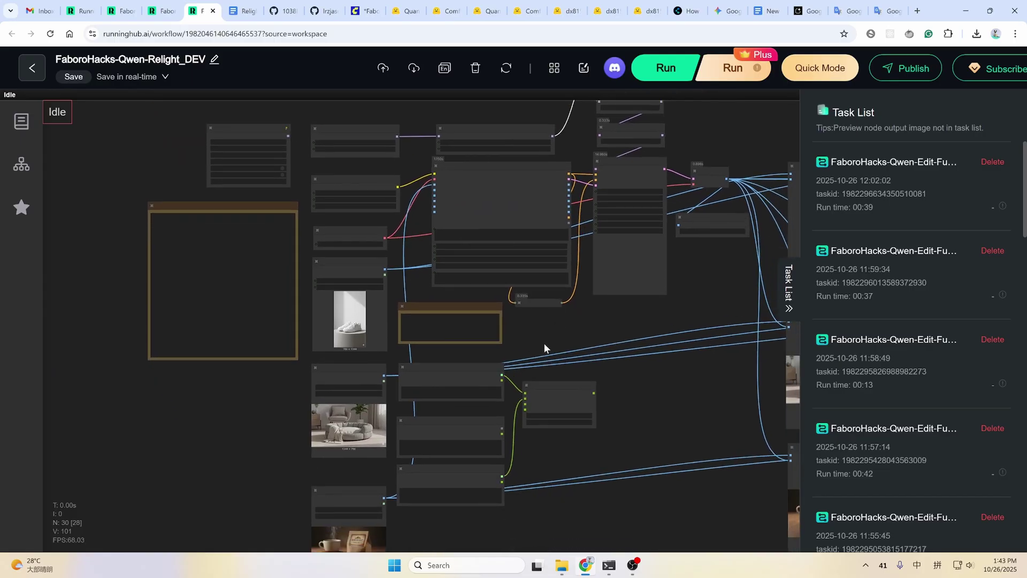
scroll(374, 402, up, 5)
scroll(377, 341, down, 2)
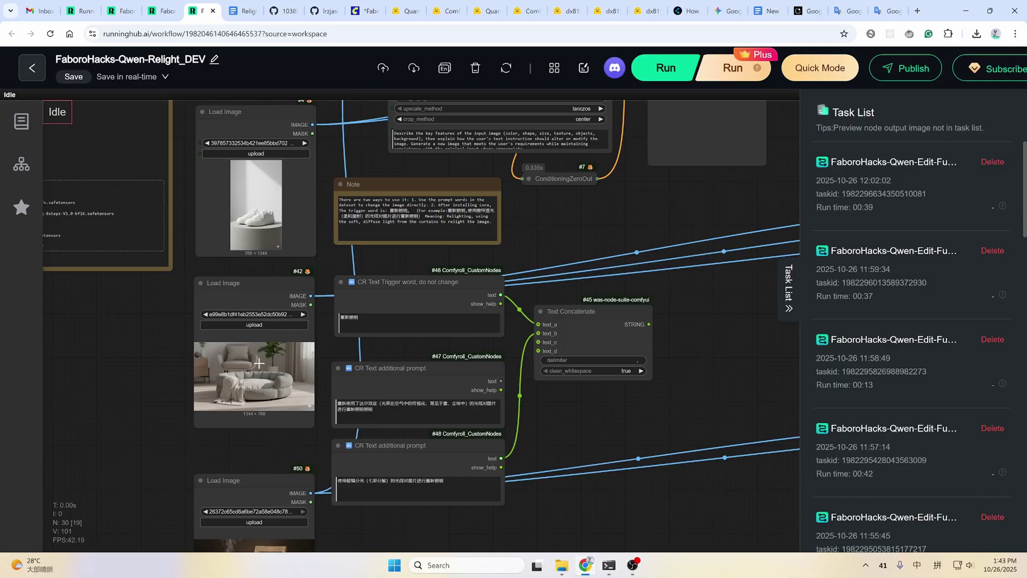
Connect the Text Concatenate node's STRING output to the prompt input of the TextEncodeQwenImageEditPlusAdvance node
drag(623, 224, 557, 266)
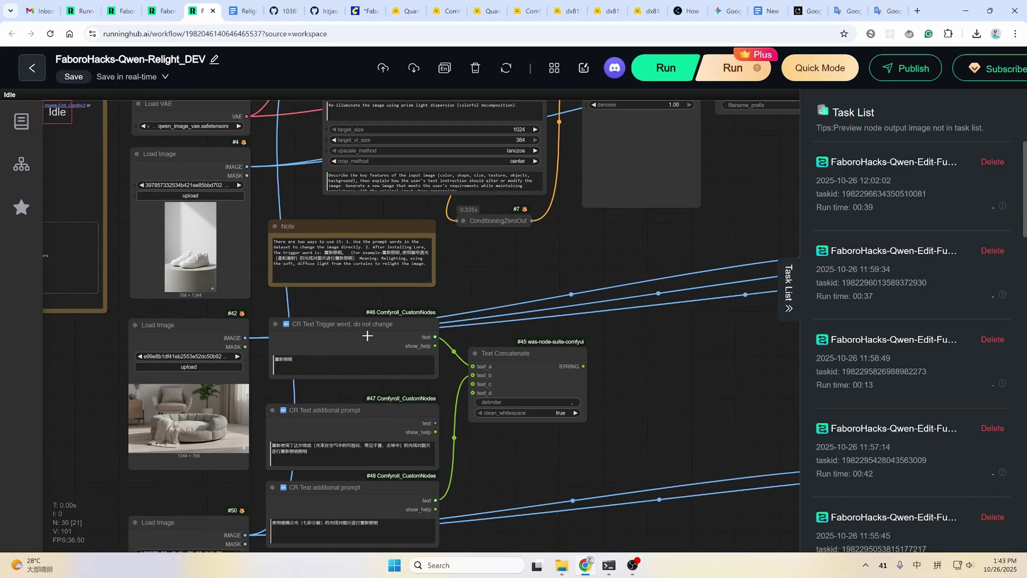
drag(366, 336, 333, 399)
drag(551, 429, 297, 167)
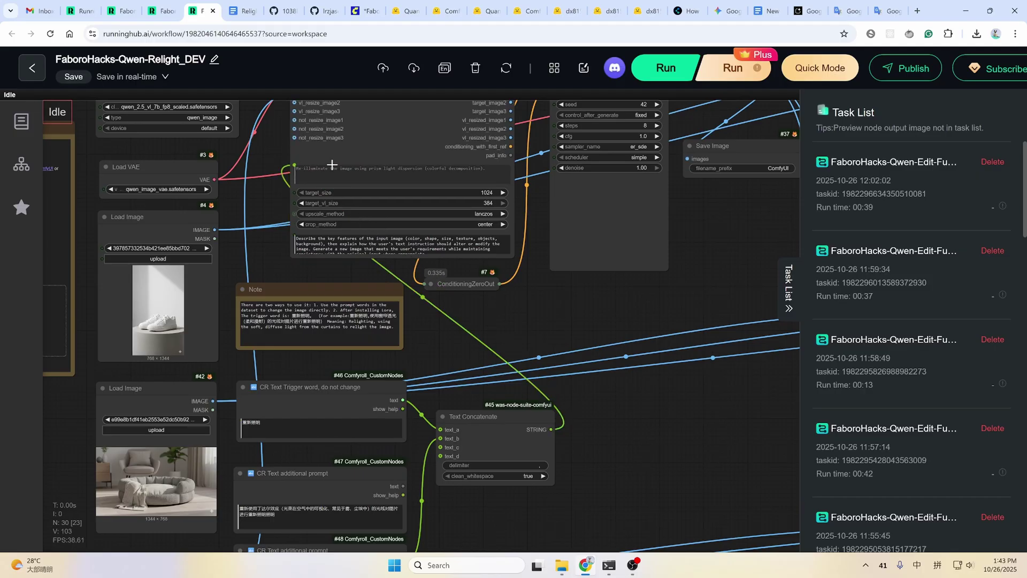
Examine the trigger word node and the two additional prompt nodes for Tyndall effect light and prism light dispersion
scroll(337, 321, down, 2)
click(339, 347)
scroll(453, 470, down, 1)
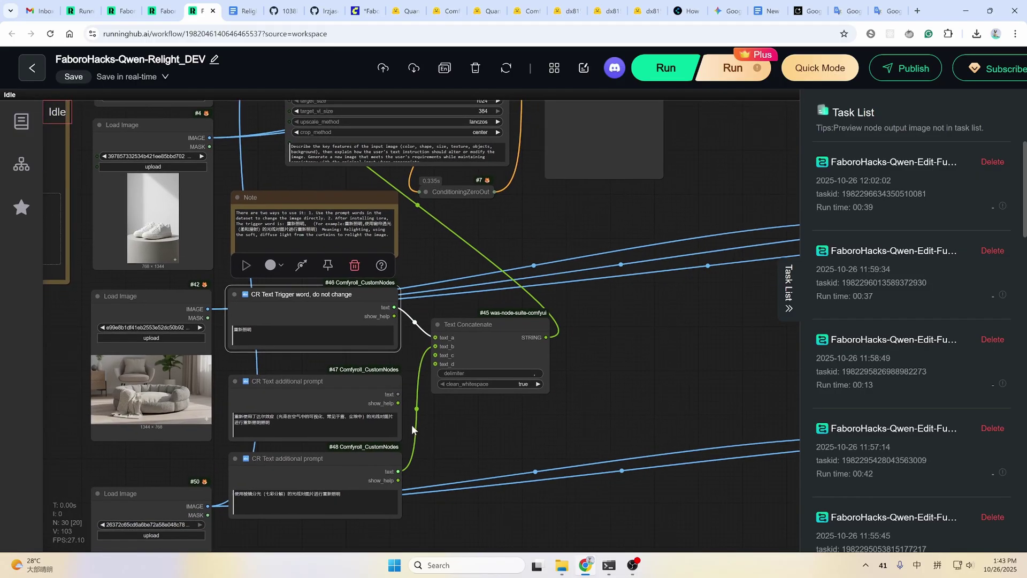
drag(326, 393, 327, 389)
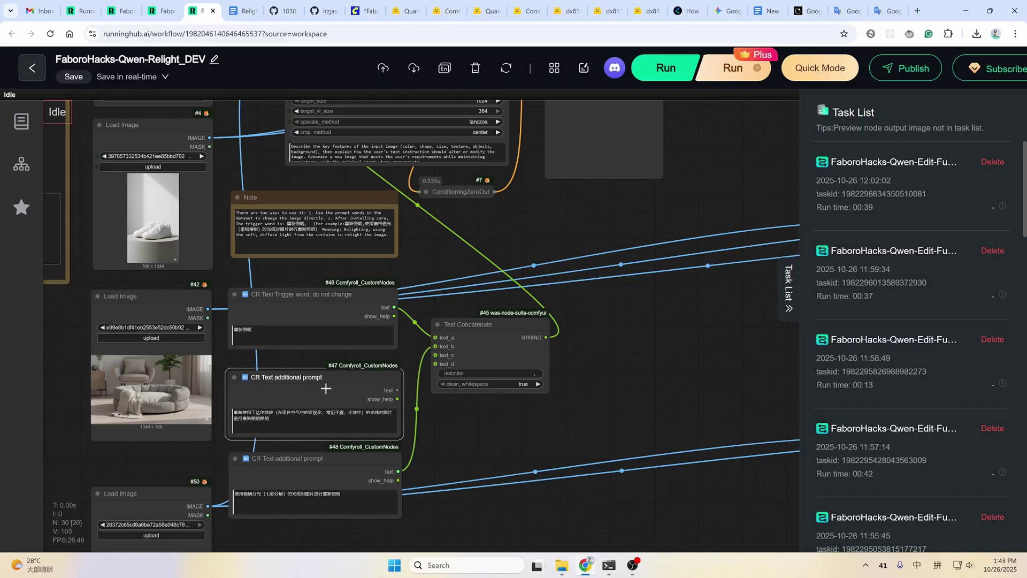
click(342, 470)
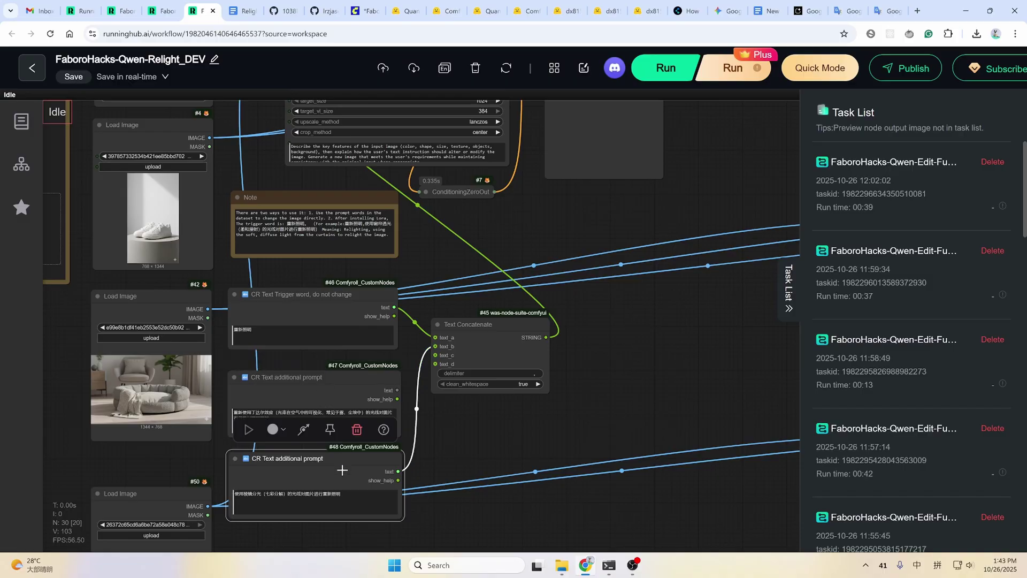
click(349, 386)
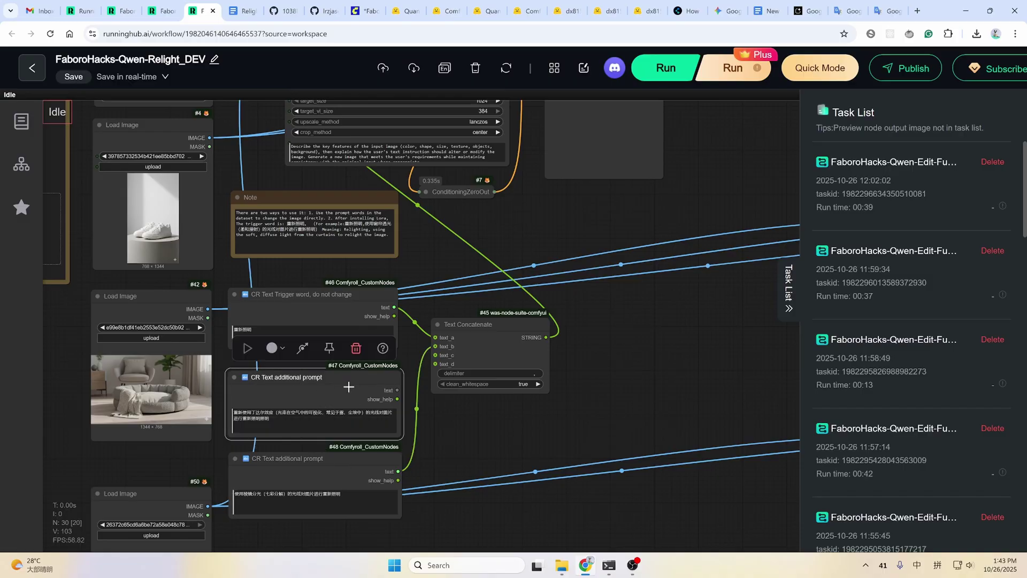
click(337, 475)
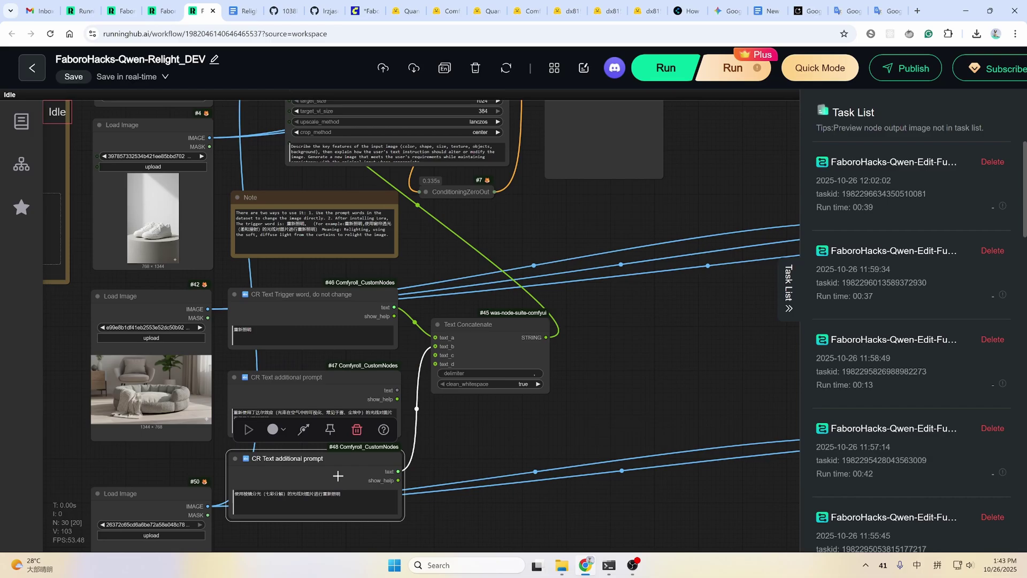
click(317, 390)
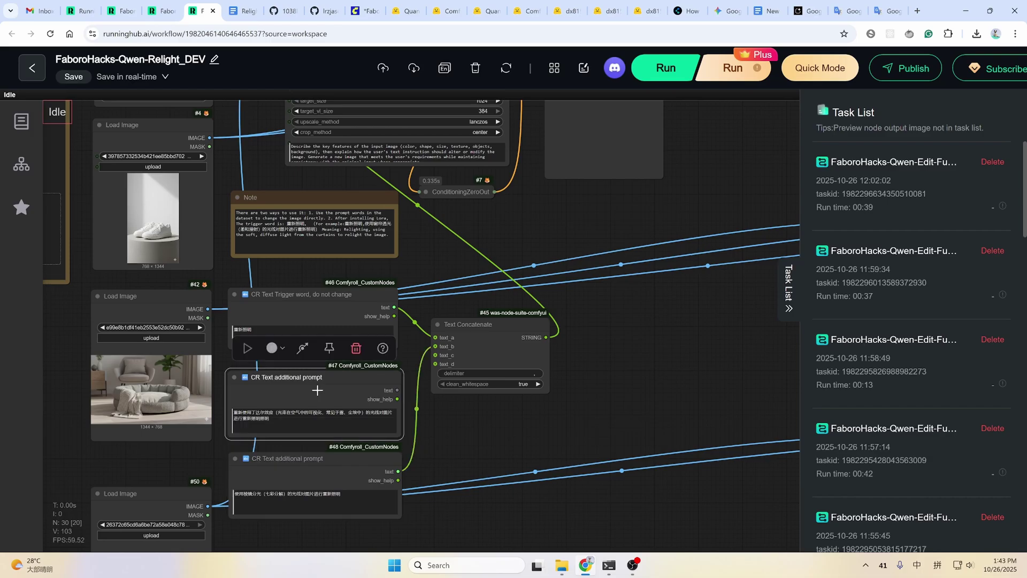
Switch to the Relight Chinese Prompt document in Google Docs and copy the Chinese prompt for slatted sunlight
click(246, 14)
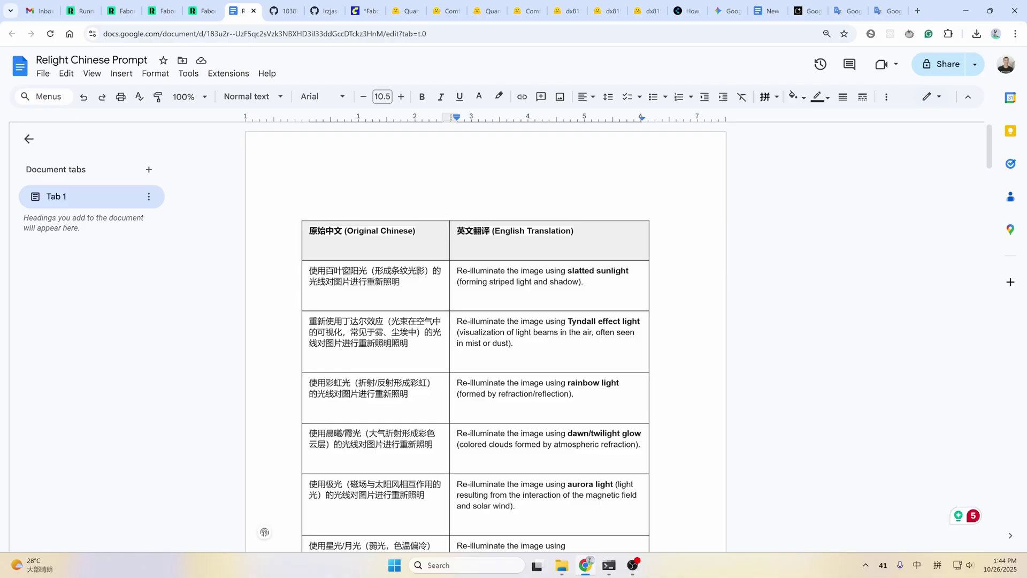
scroll(485, 337, down, 1)
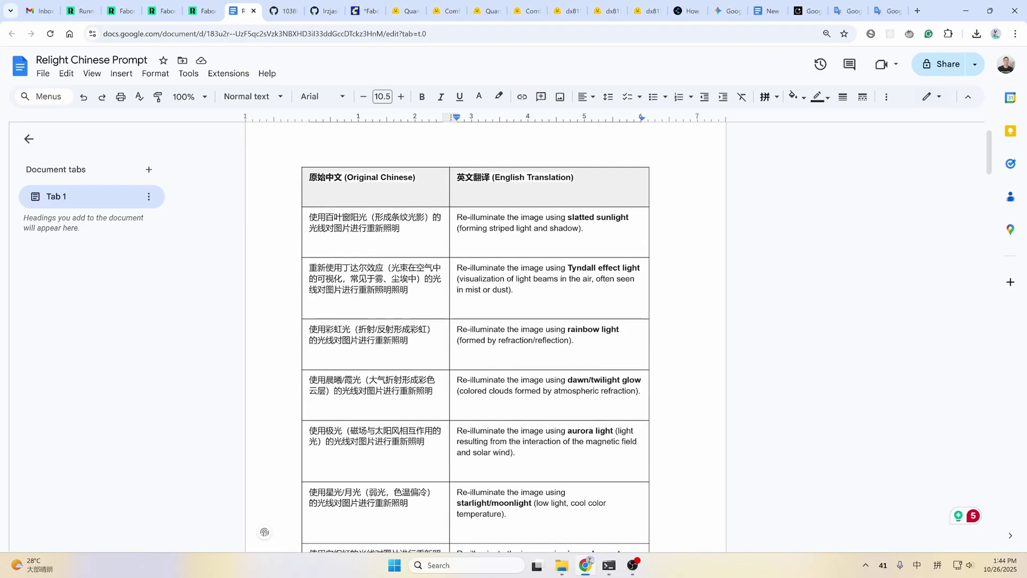
triple_click(353, 222)
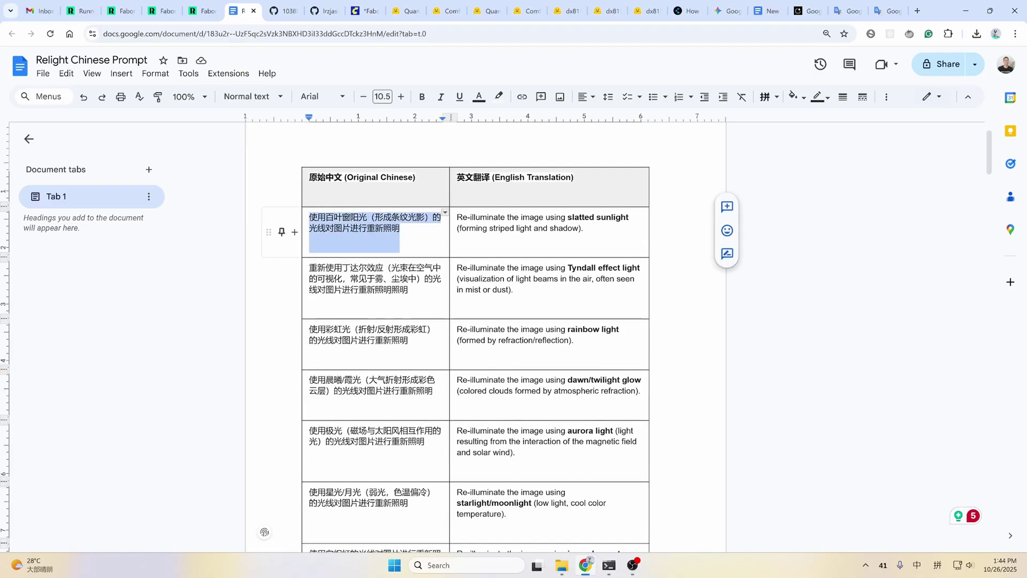
right_click(343, 238)
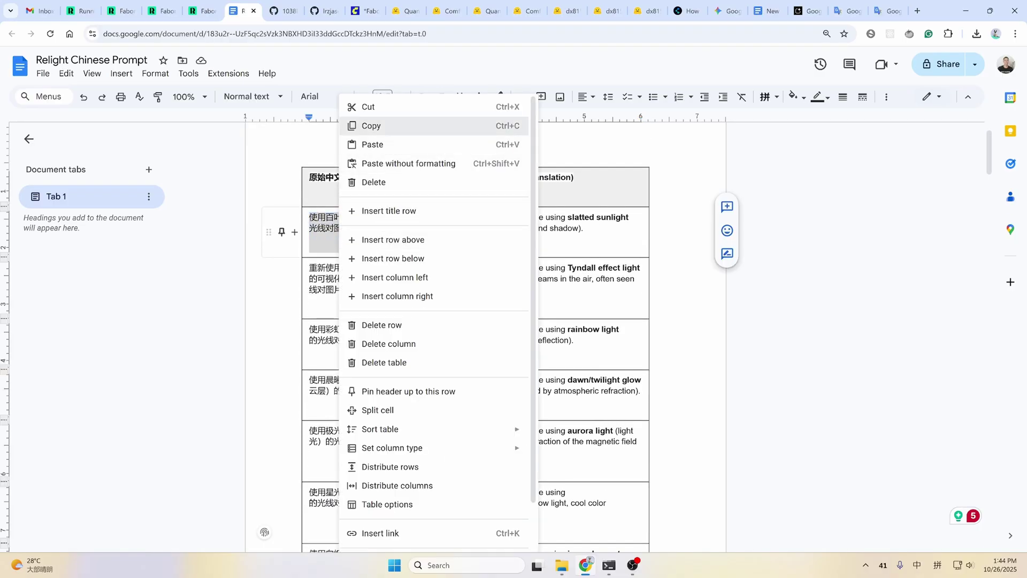
click(375, 126)
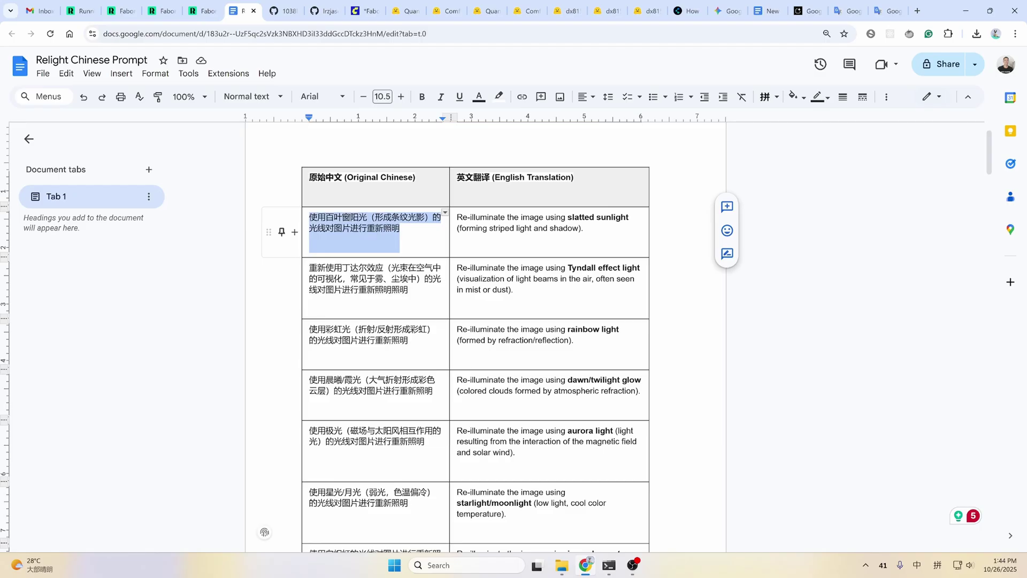
Return to the Relight workflow on RunningHub and review the usage note, trigger word and prompt nodes around Text Concatenate
key(ctrl+Page_Up)
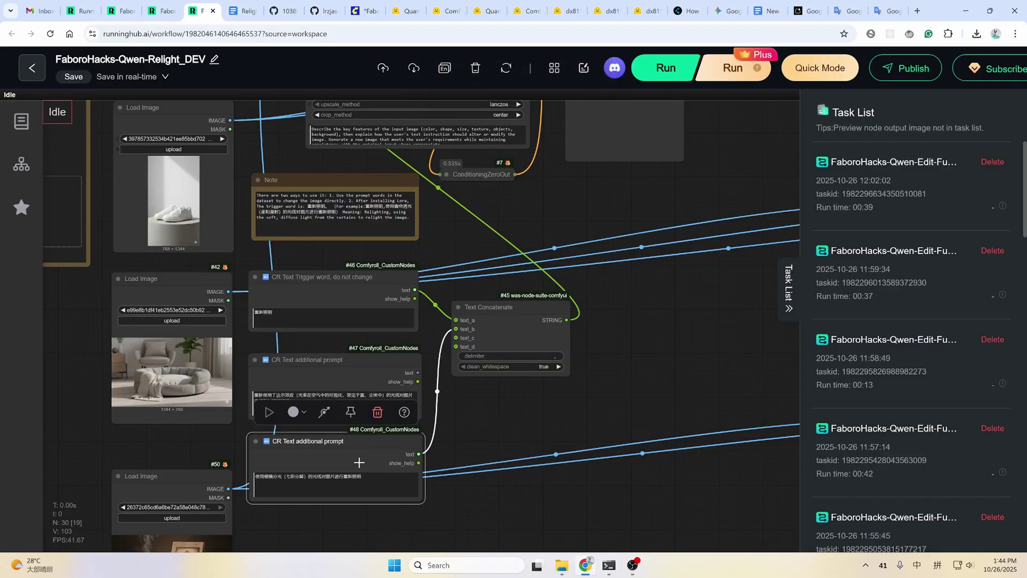
scroll(359, 462, down, 2)
scroll(356, 363, up, 3)
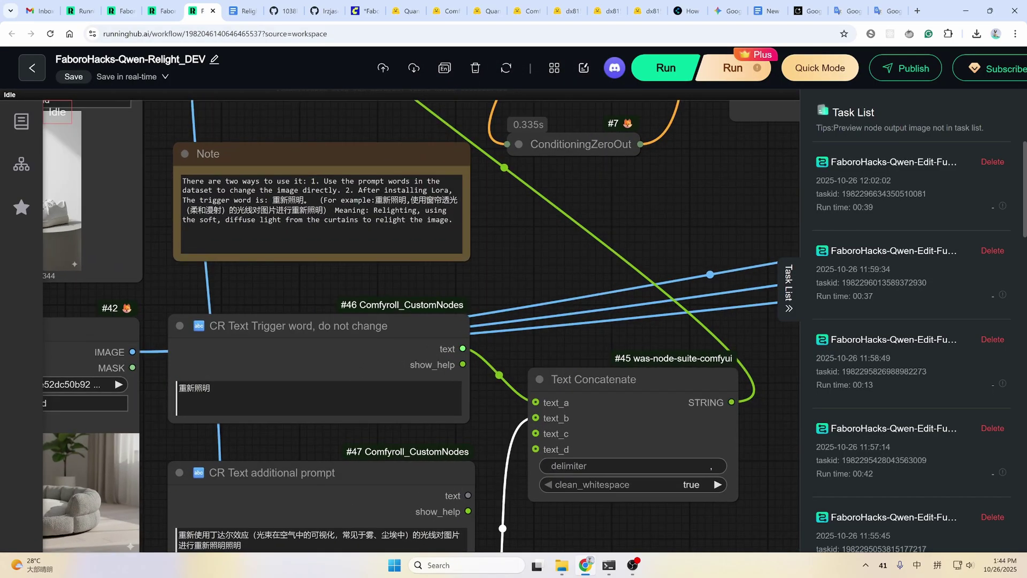
scroll(556, 349, down, 10)
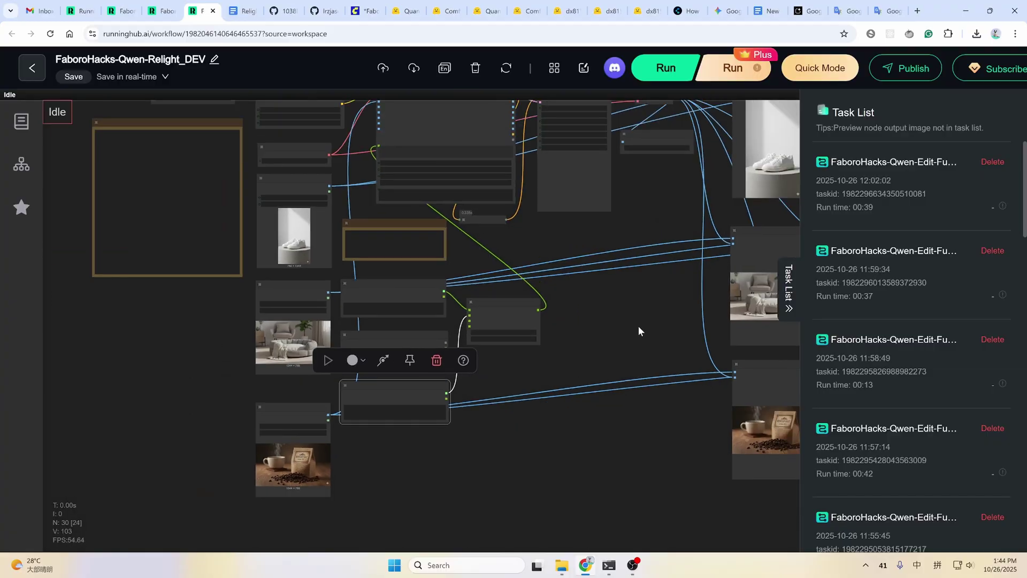
Compare the original and relit white sneakers in the base model and with lora Image Comparer nodes
drag(638, 330, 497, 435)
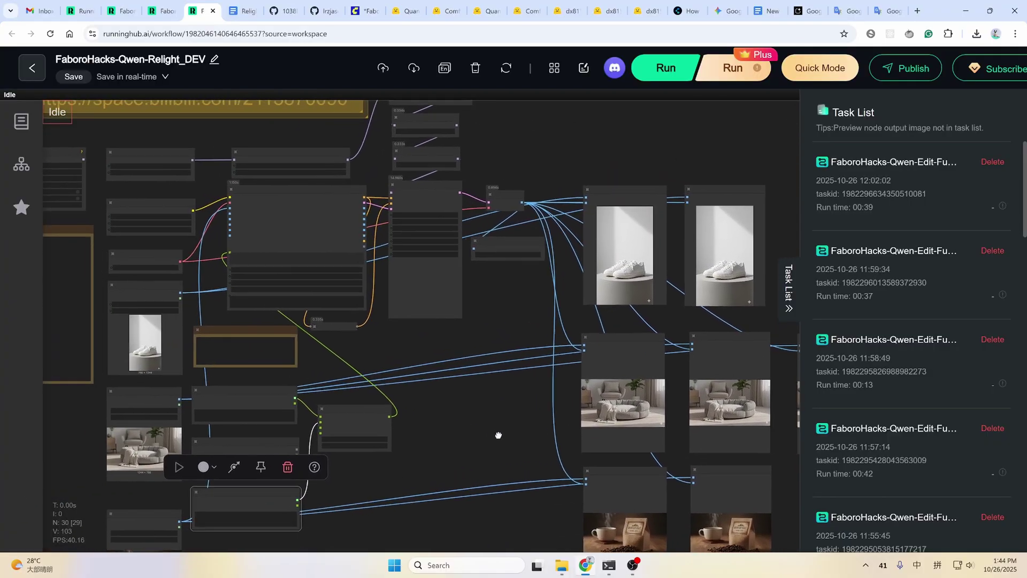
scroll(403, 408, up, 5)
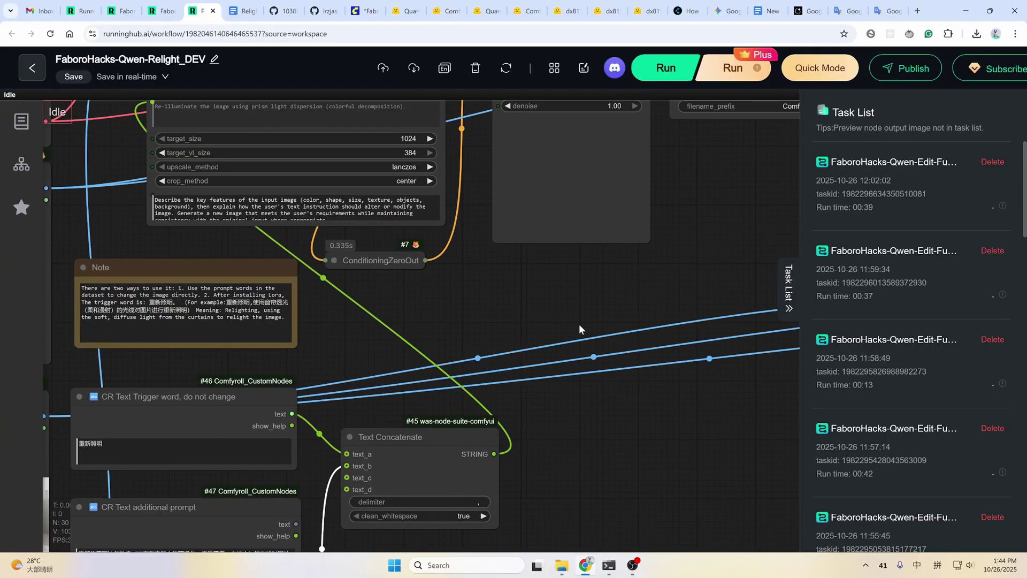
scroll(583, 337, down, 4)
drag(696, 304, 474, 390)
scroll(259, 435, up, 3)
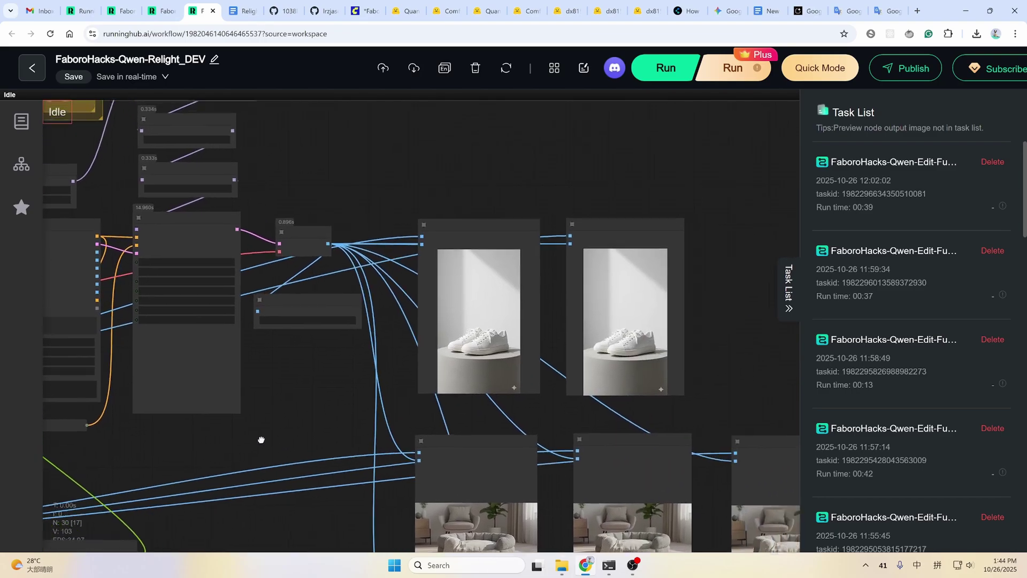
scroll(440, 331, up, 3)
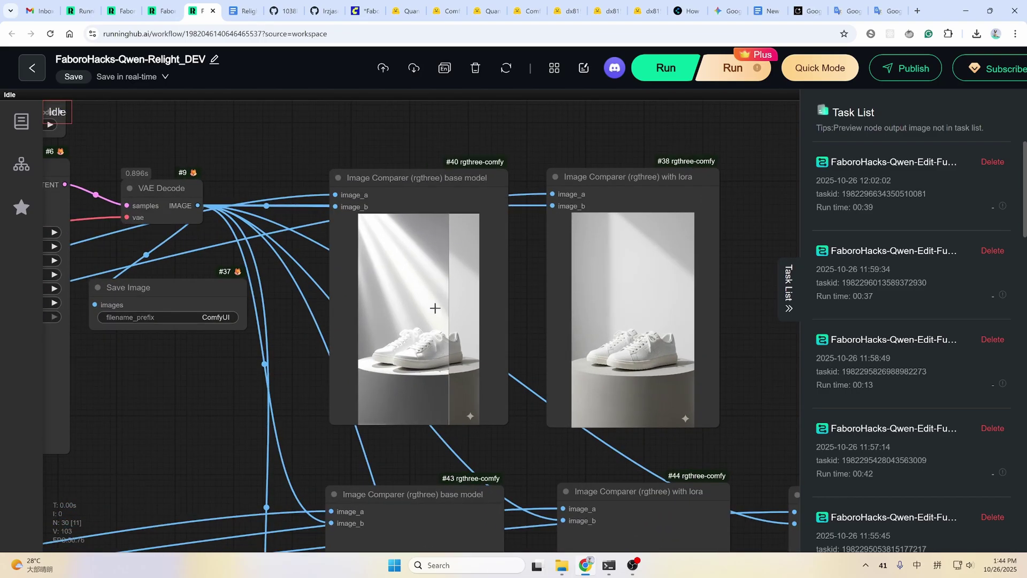
scroll(420, 322, up, 4)
scroll(455, 330, up, 5)
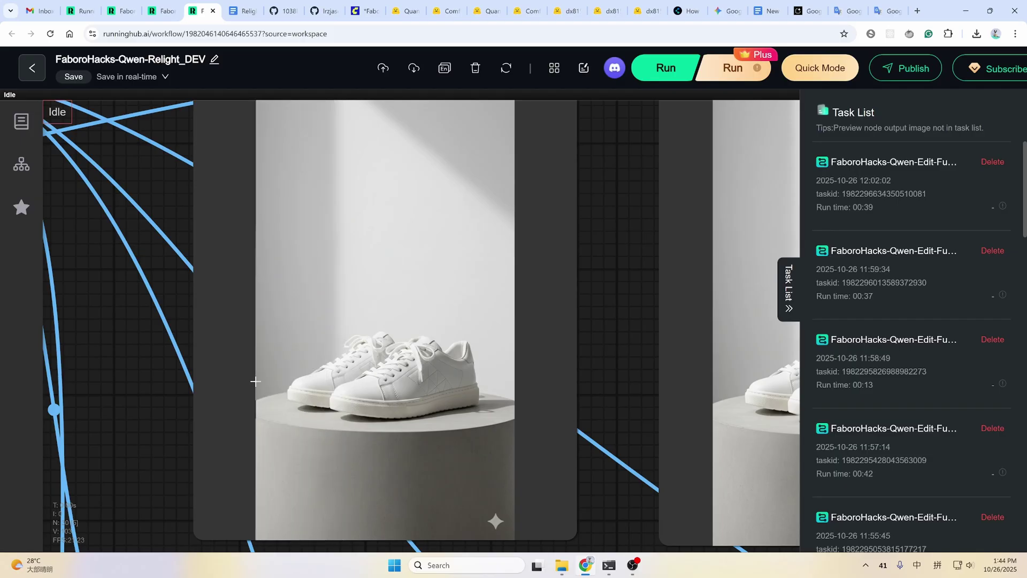
scroll(516, 469, down, 5)
scroll(523, 469, right, 4)
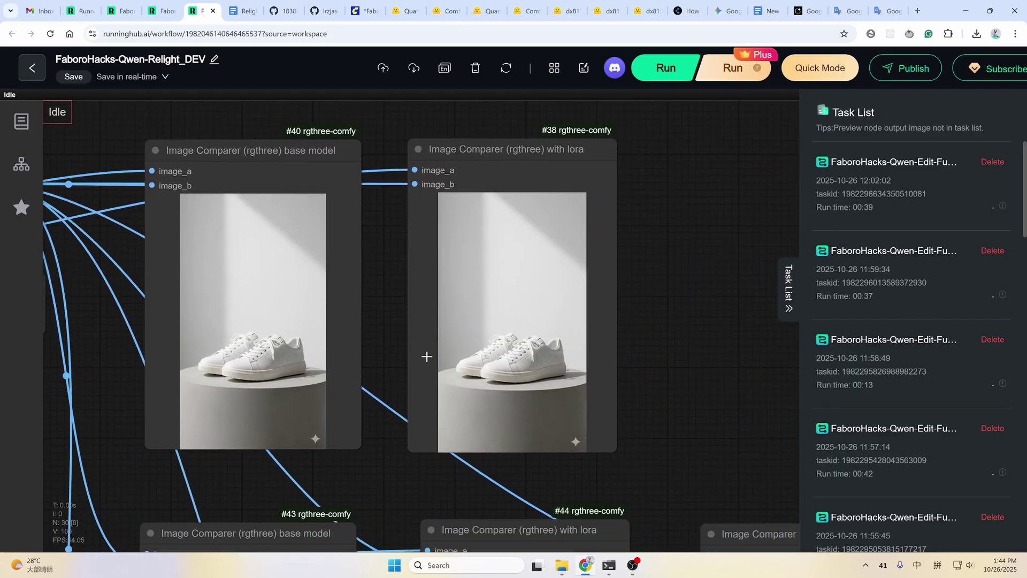
scroll(574, 328, up, 3)
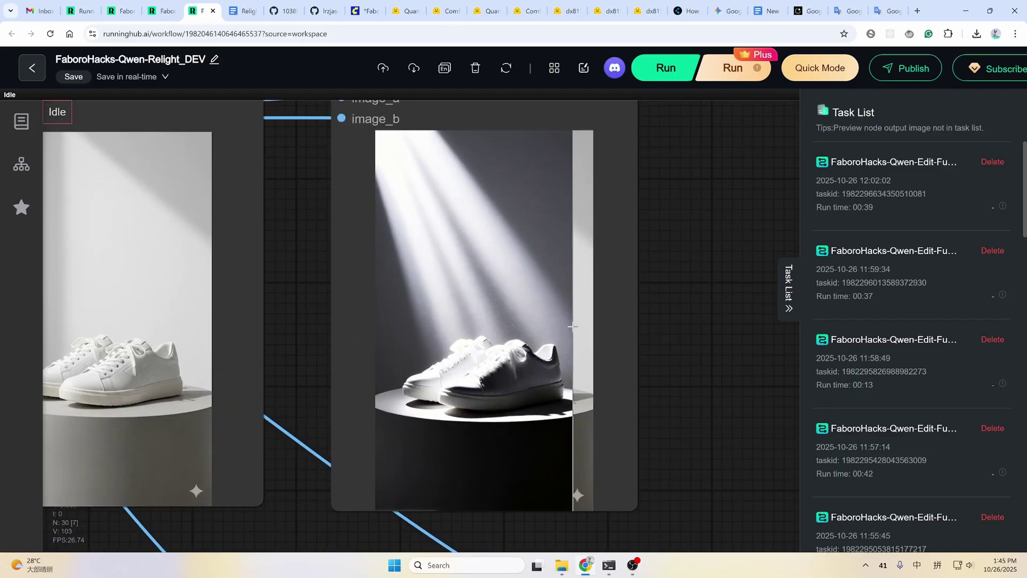
scroll(642, 331, up, 1)
Compare the original and relit pet bed scene in the base model, with lora, and with lora EN prompt Image Comparer nodes
scroll(641, 331, down, 6)
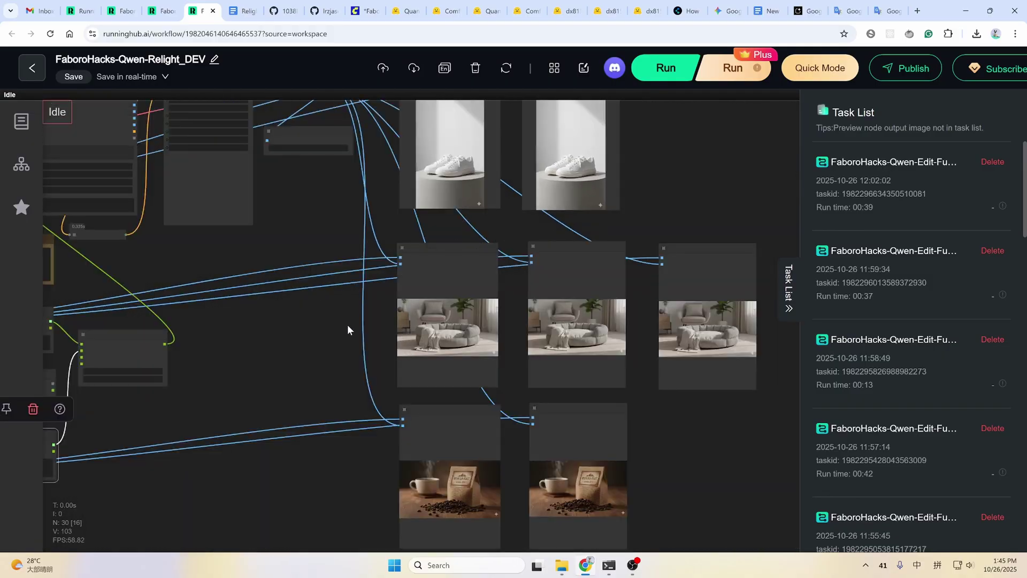
scroll(391, 317, up, 3)
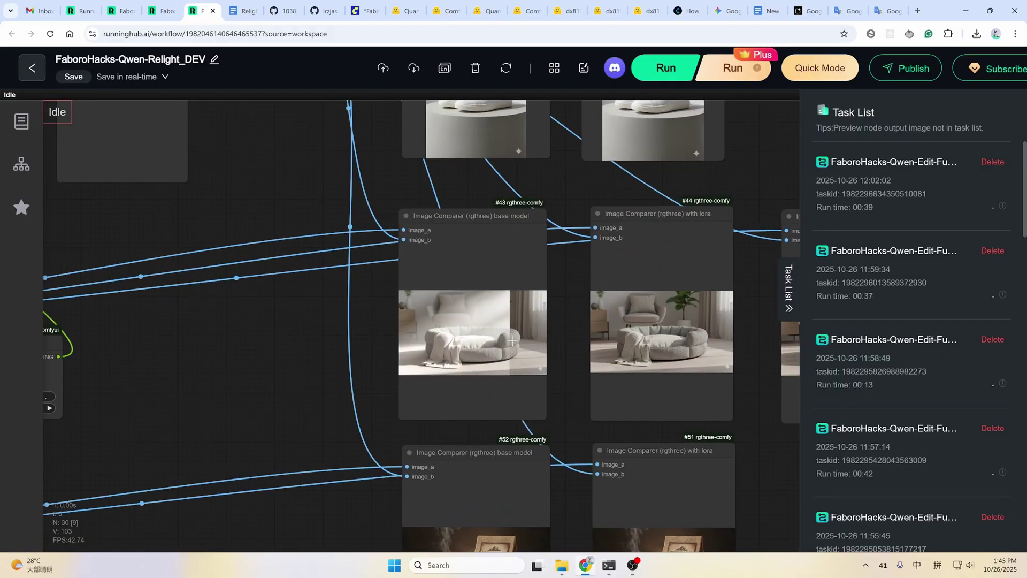
scroll(532, 341, up, 1)
scroll(532, 341, up, 3)
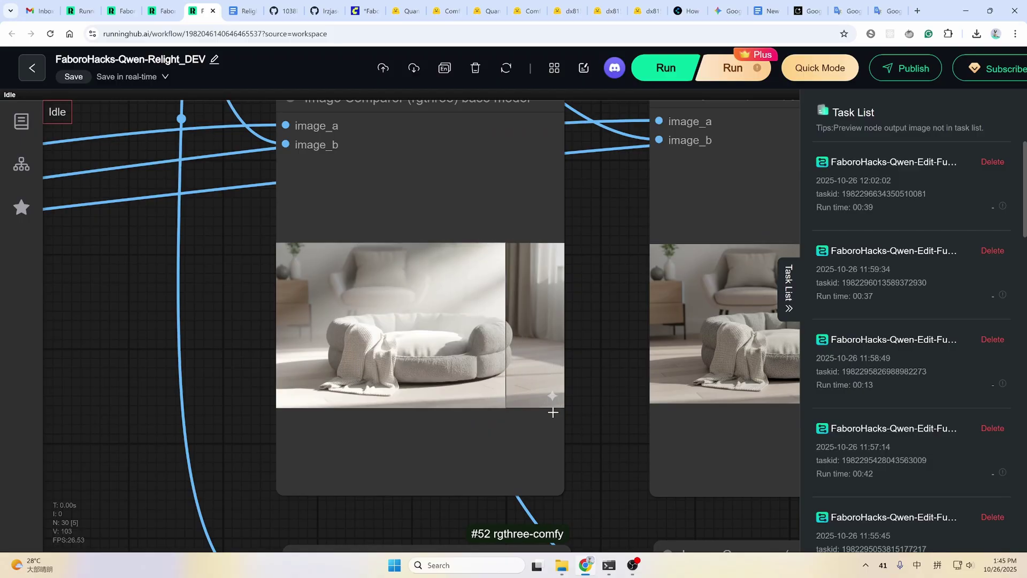
scroll(617, 476, down, 3)
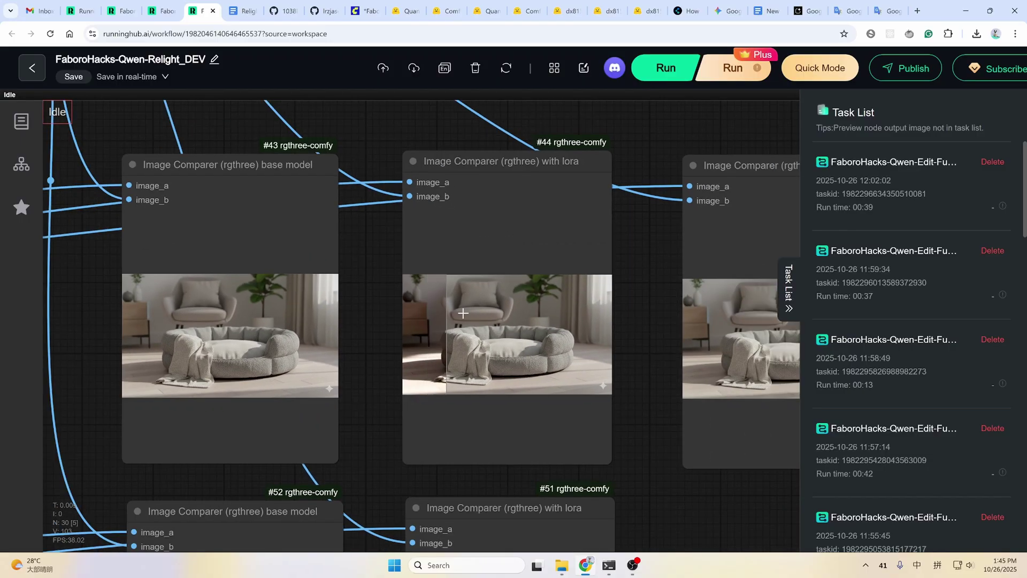
scroll(593, 333, up, 4)
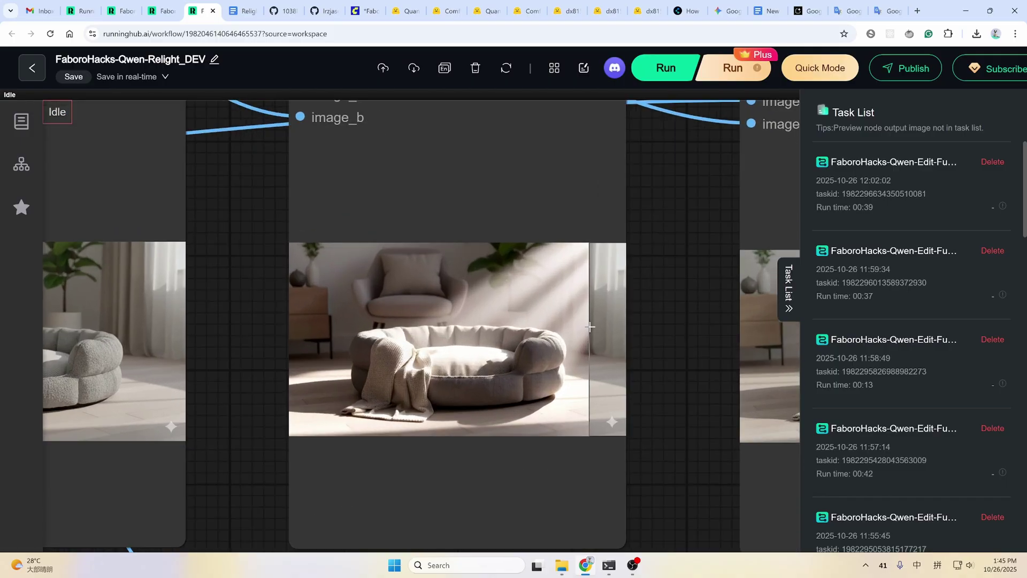
scroll(610, 326, up, 5)
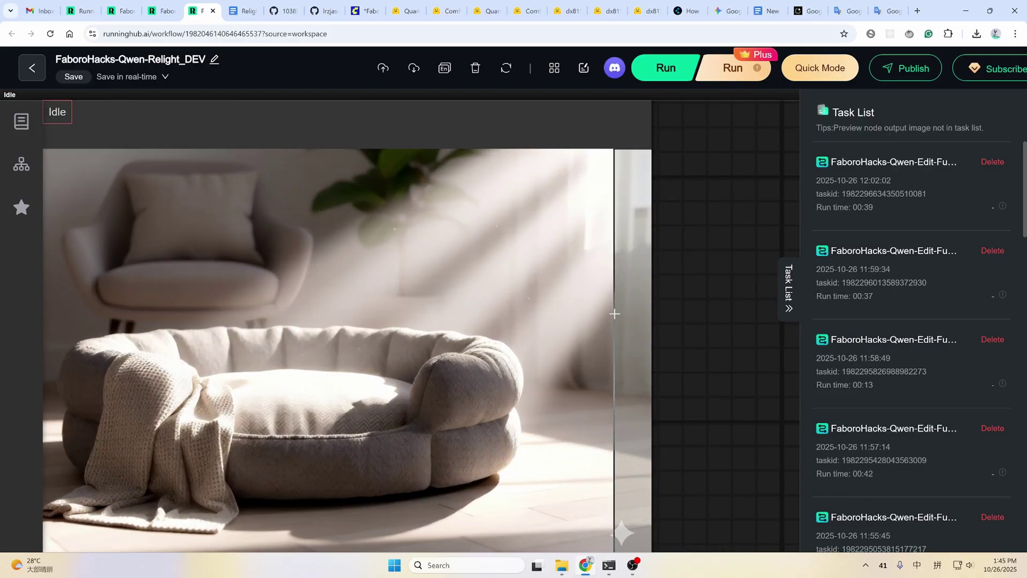
scroll(614, 313, up, 1)
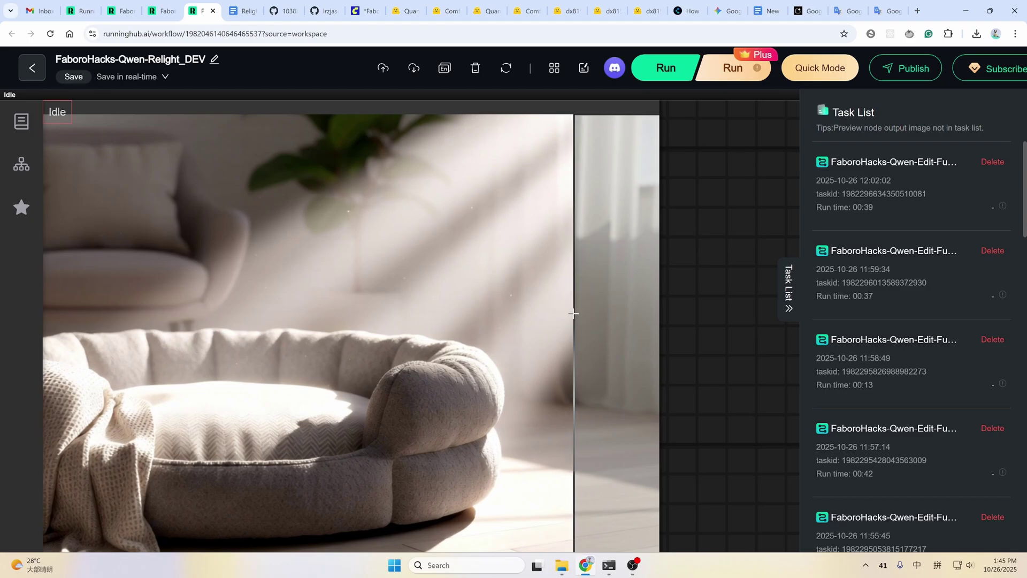
scroll(455, 336, down, 5)
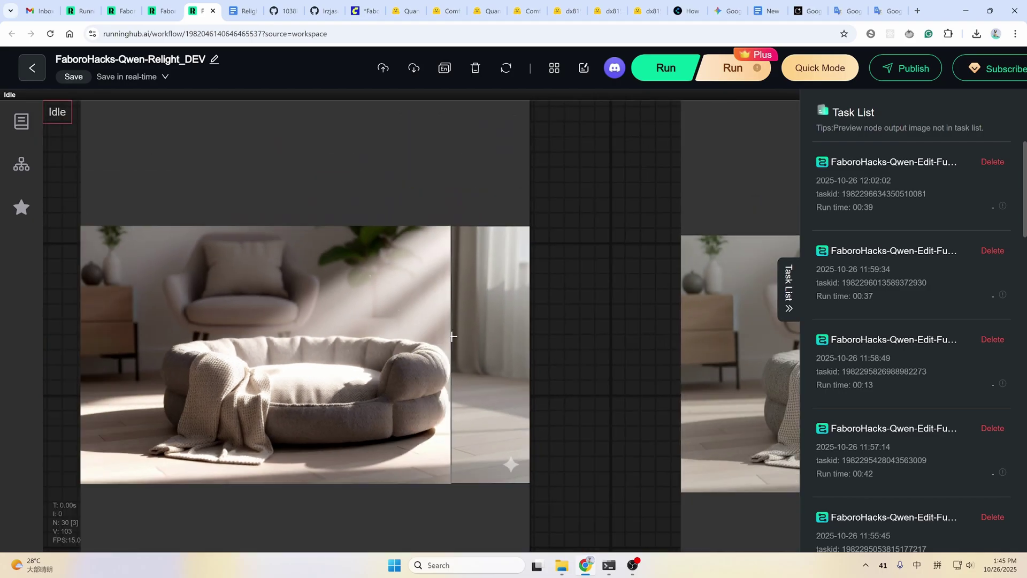
scroll(458, 339, down, 1)
scroll(559, 401, right, 3)
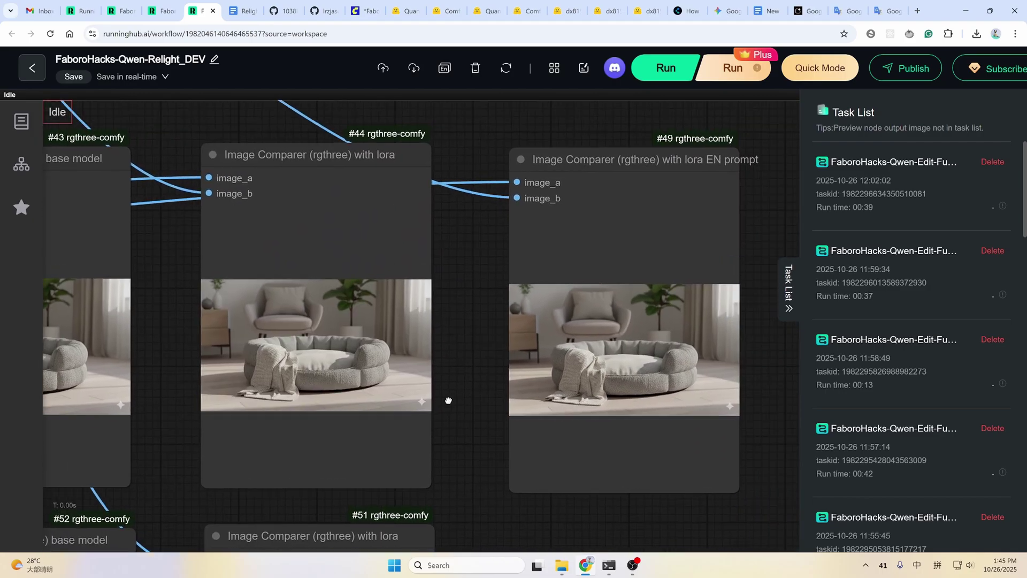
scroll(583, 350, up, 3)
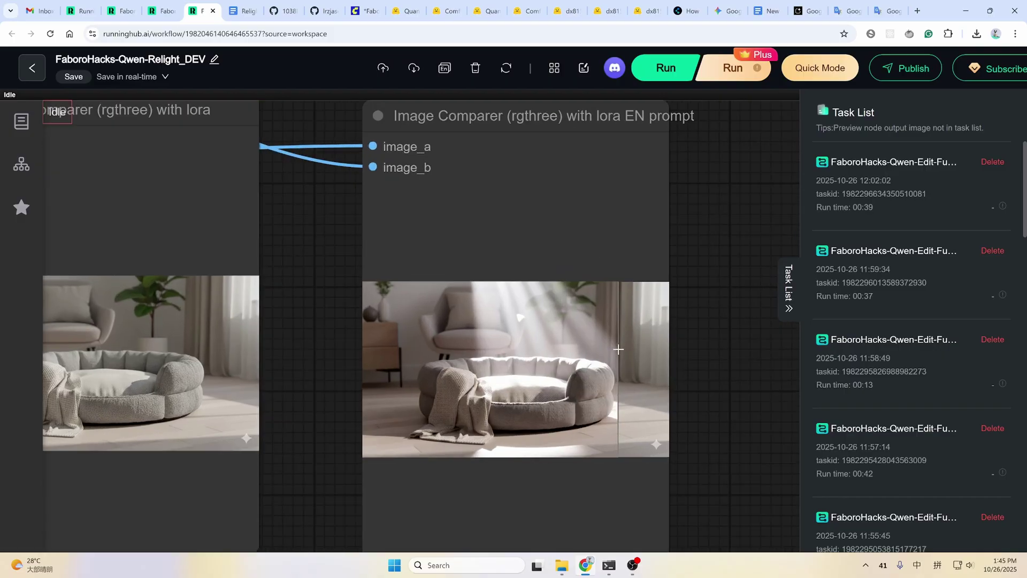
scroll(498, 369, down, 2)
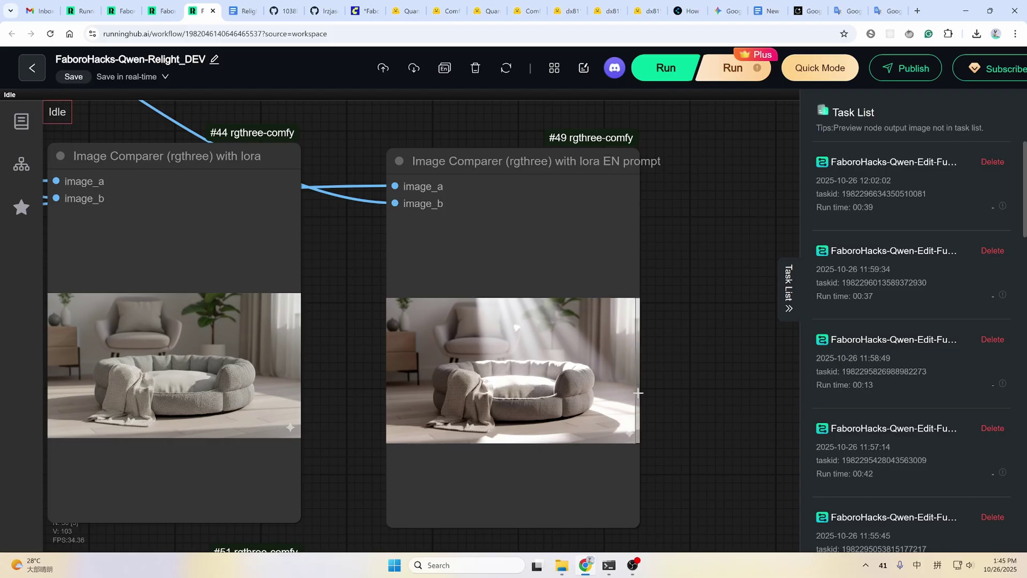
Examine the prism light dispersion result for the coffee bag in the base model Image Comparer and the with lora one beside it
scroll(663, 361, down, 3)
drag(234, 415, 579, 449)
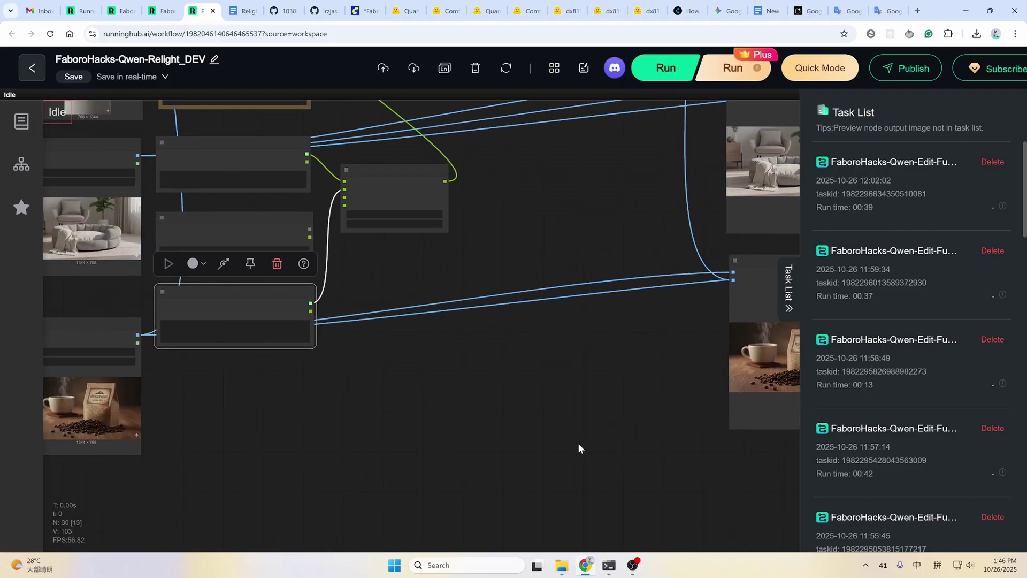
scroll(349, 453, up, 3)
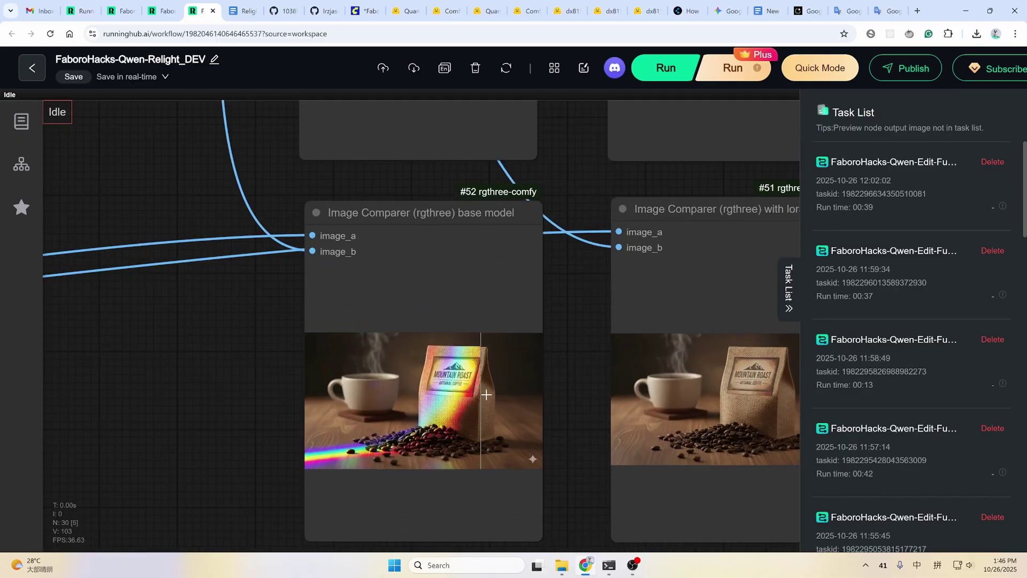
scroll(459, 393, up, 6)
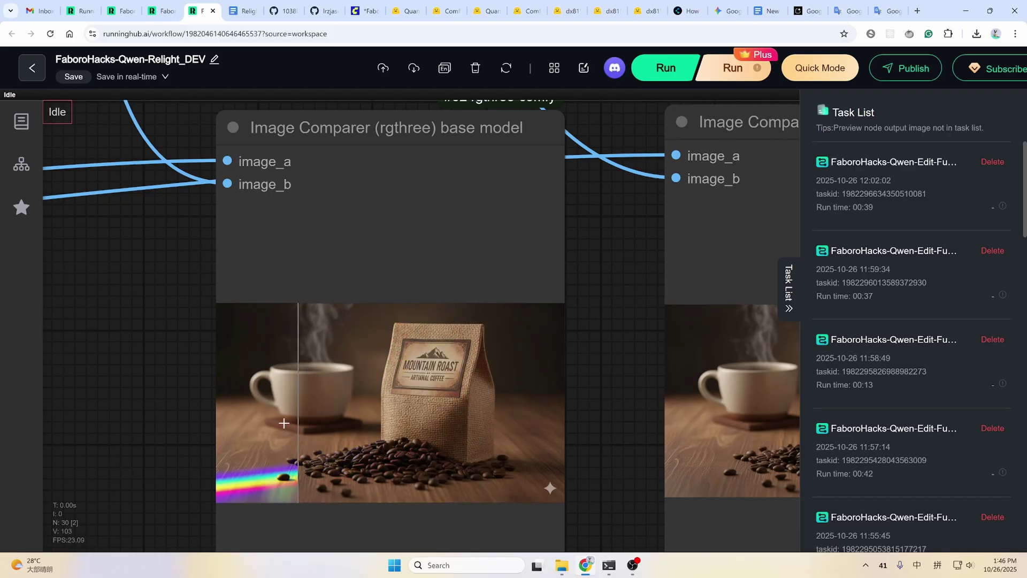
scroll(536, 436, down, 3)
drag(576, 436, 400, 387)
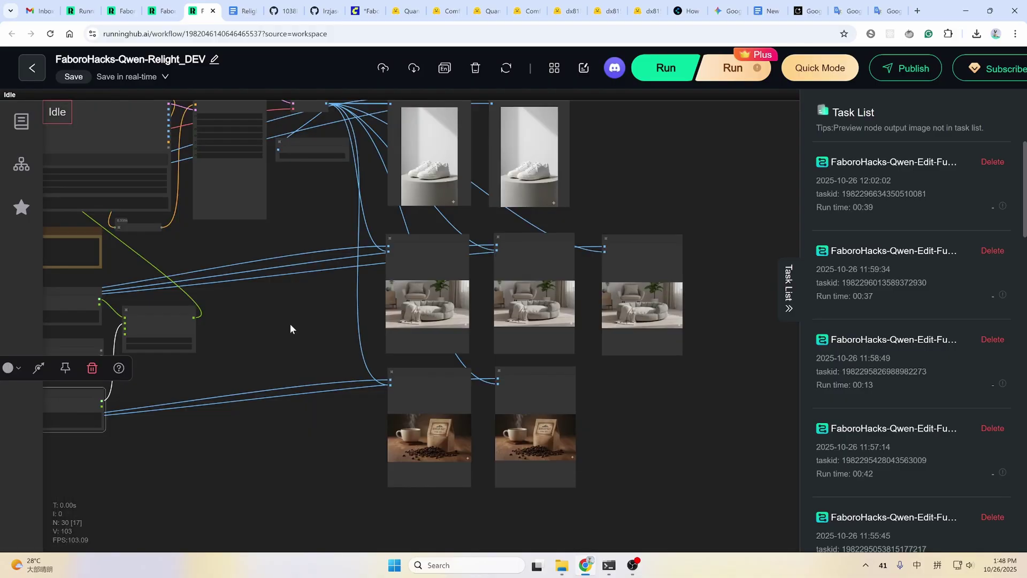
Revisit the results in the Qwen-Edit-Fusion and WhiteToScene workflows, and return to the Relight workflow
scroll(290, 323, down, 1)
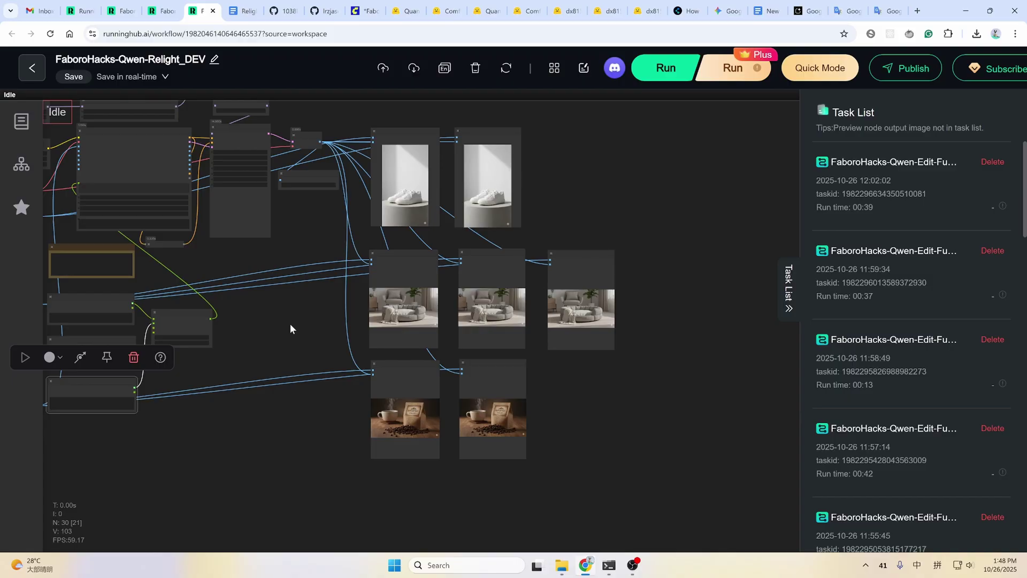
key(ctrl+shift+Tab)
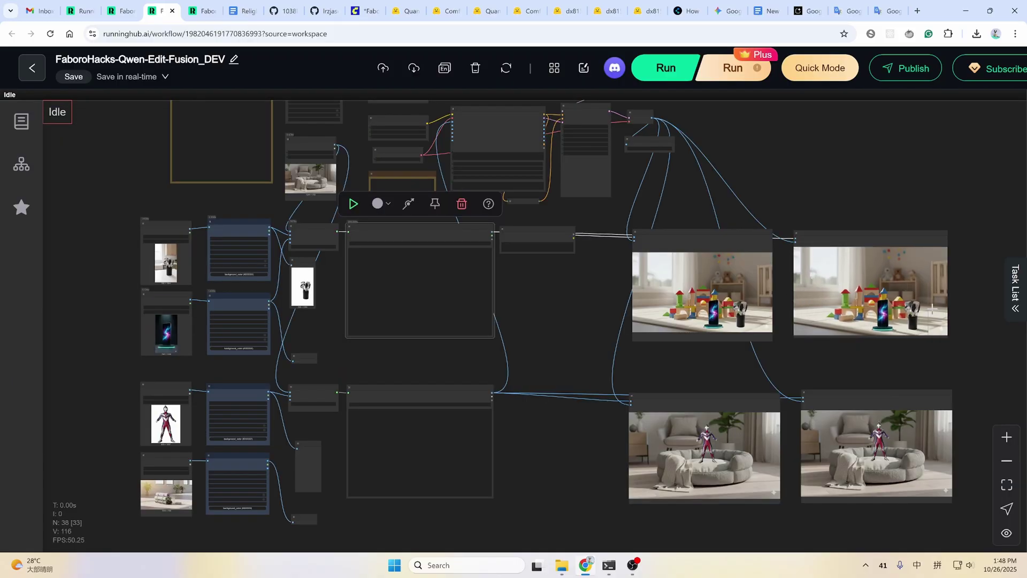
key(ctrl+shift+Tab)
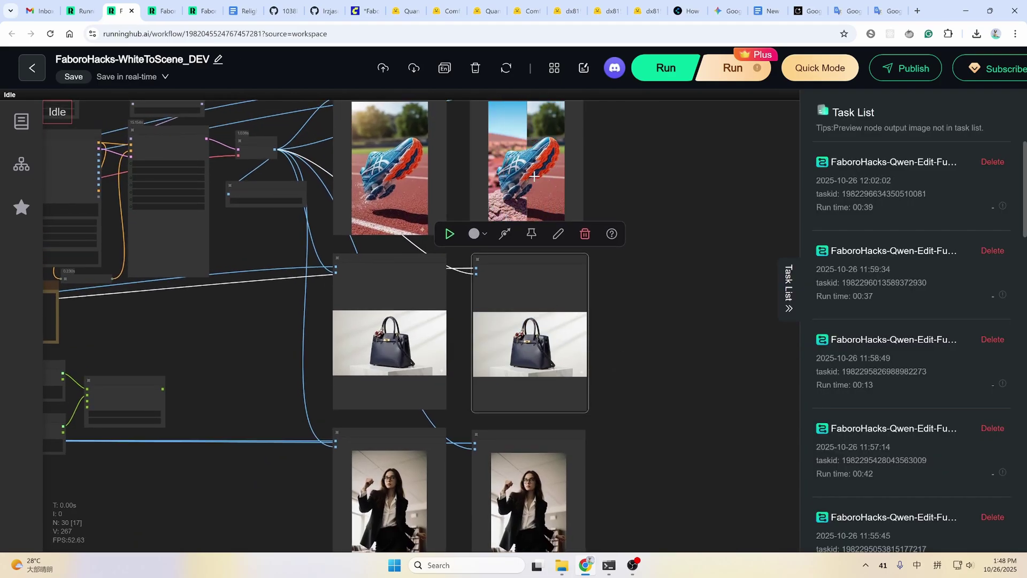
key(ctrl+Tab)
key(ctrl+Tab)
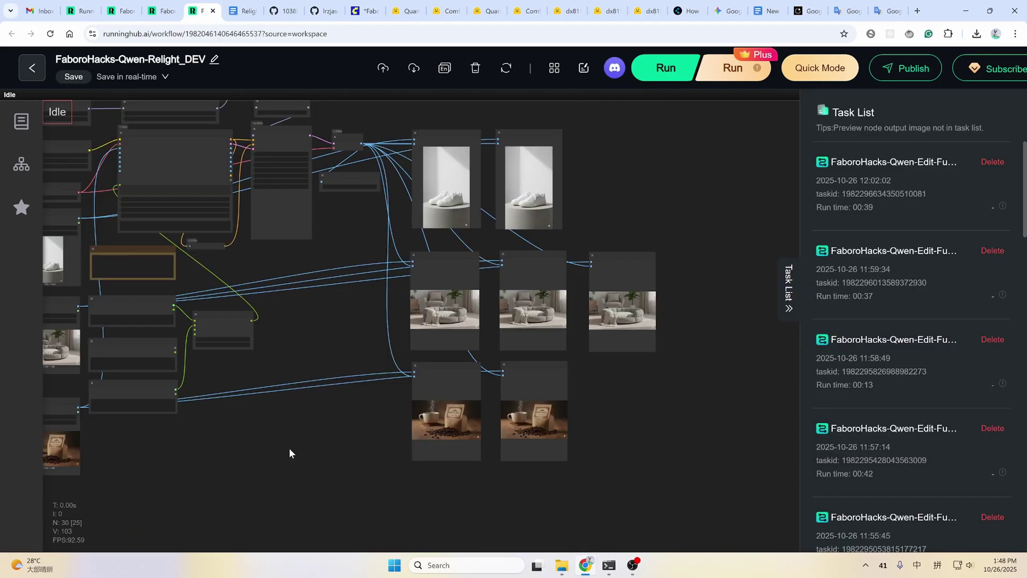
scroll(289, 453, up, 5)
scroll(288, 453, left, 5)
scroll(415, 231, up, 3)
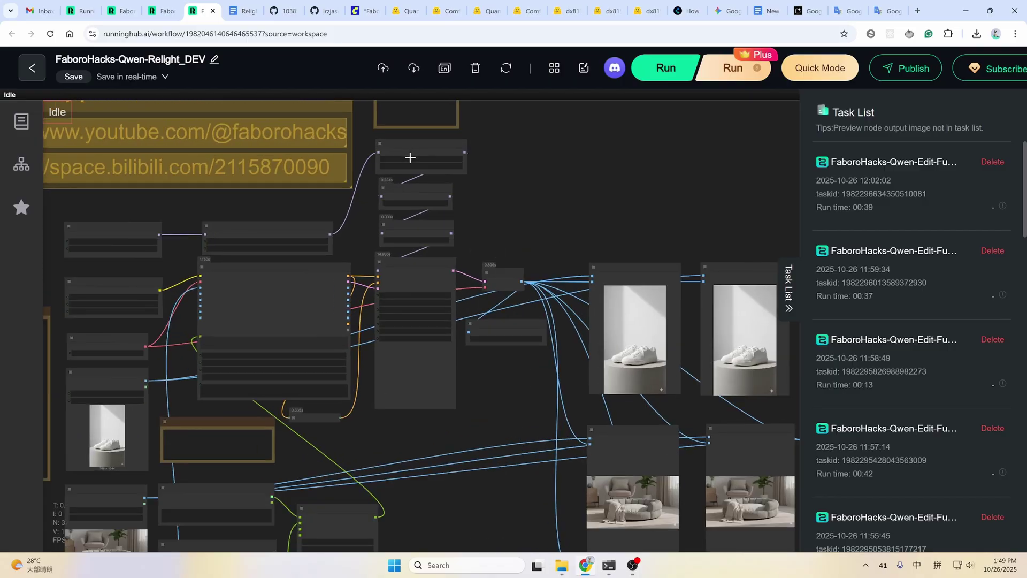
scroll(441, 412, down, 2)
scroll(457, 386, down, 5)
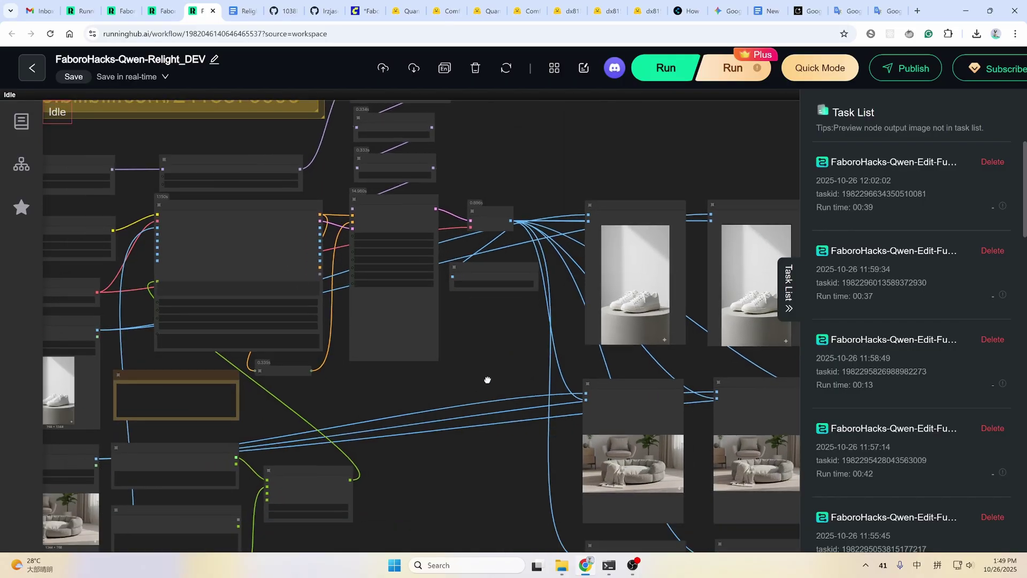